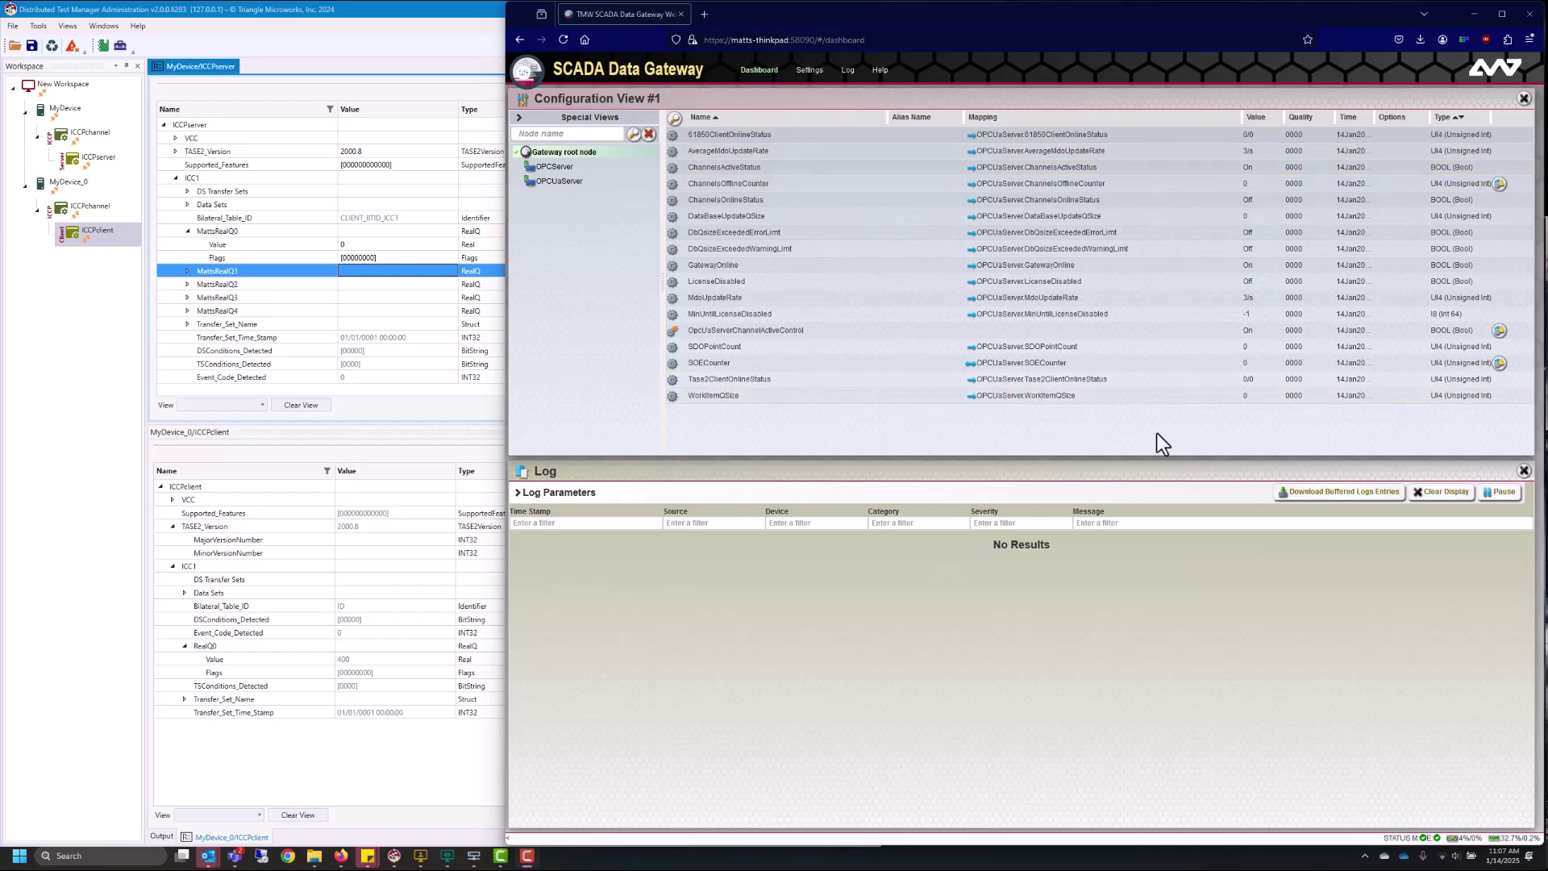
# Bring the SCADA Data Gateway dashboard back in front of the Distributed Test Manager
pyautogui.click(104, 400)
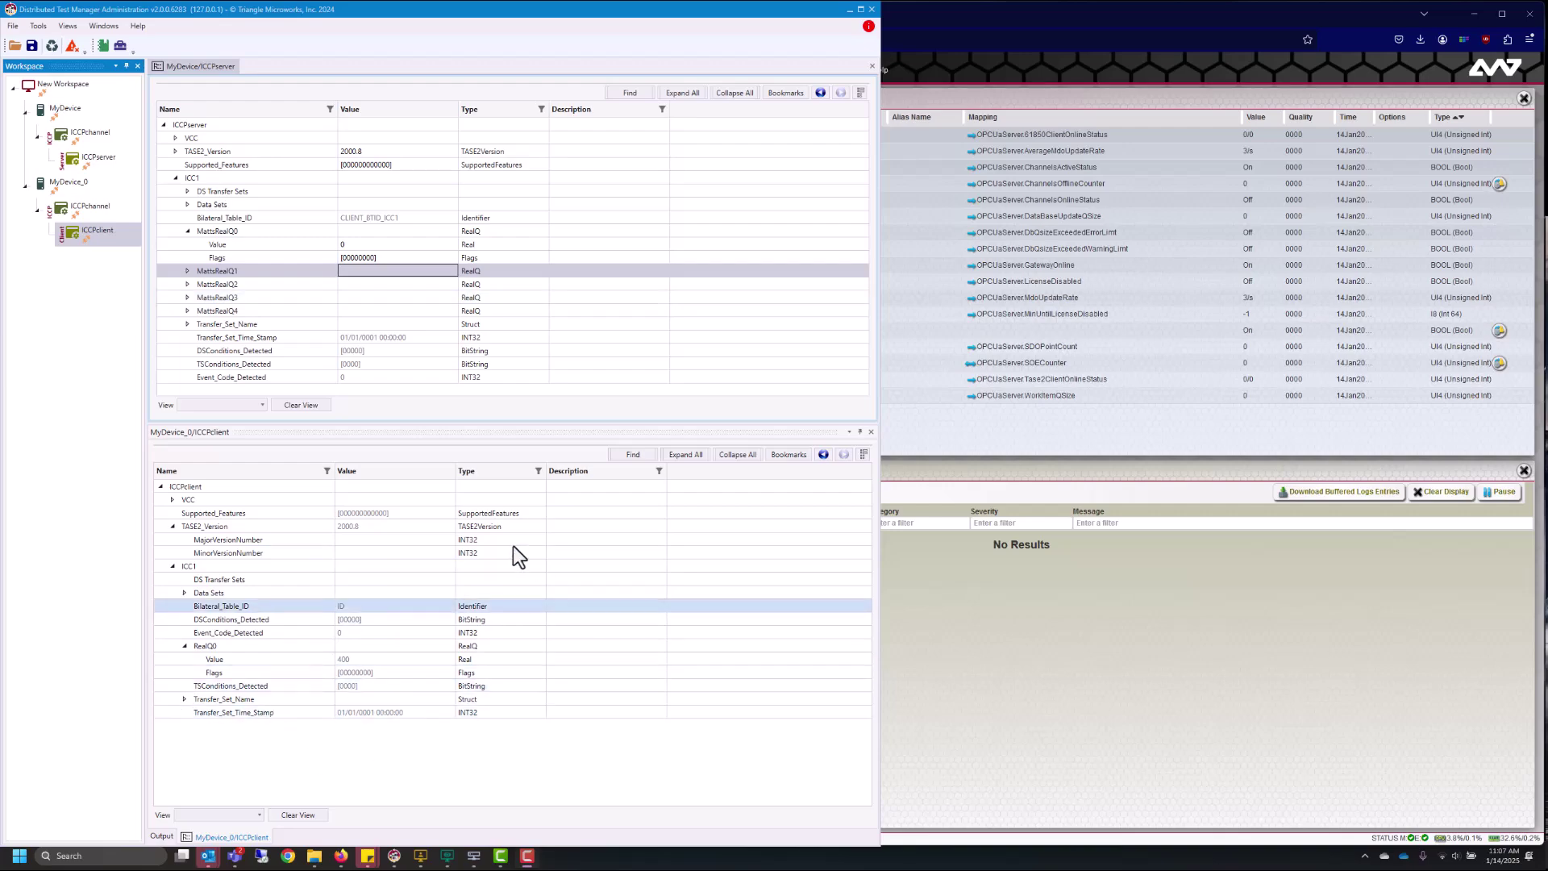
pyautogui.click(1072, 593)
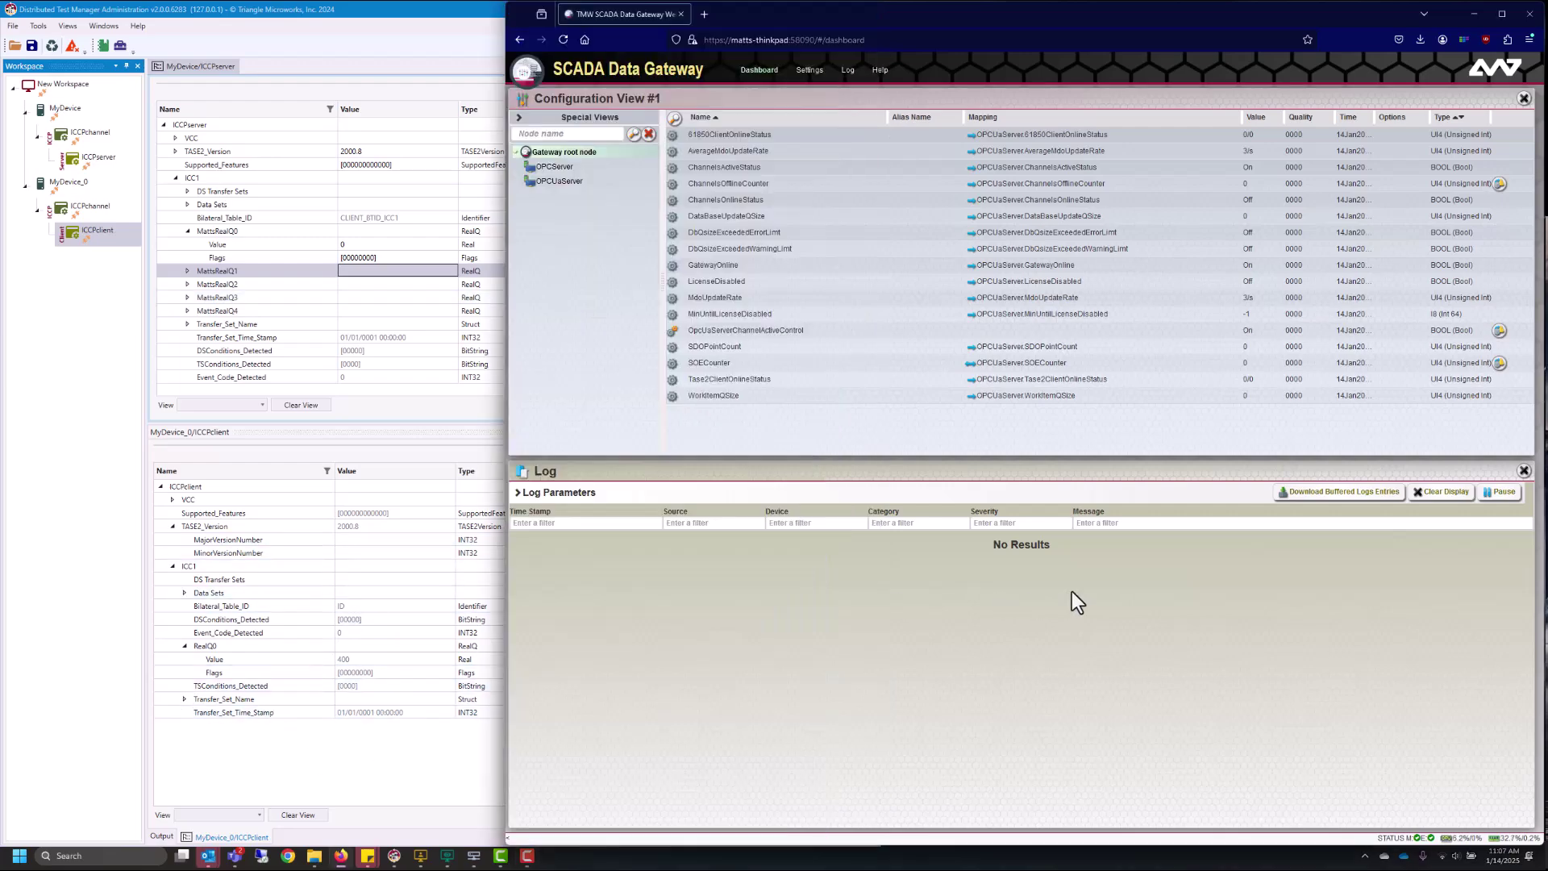
# Add an ICCP client under the gateway root node and name it ICCPClient
pyautogui.rightClick(564, 153)
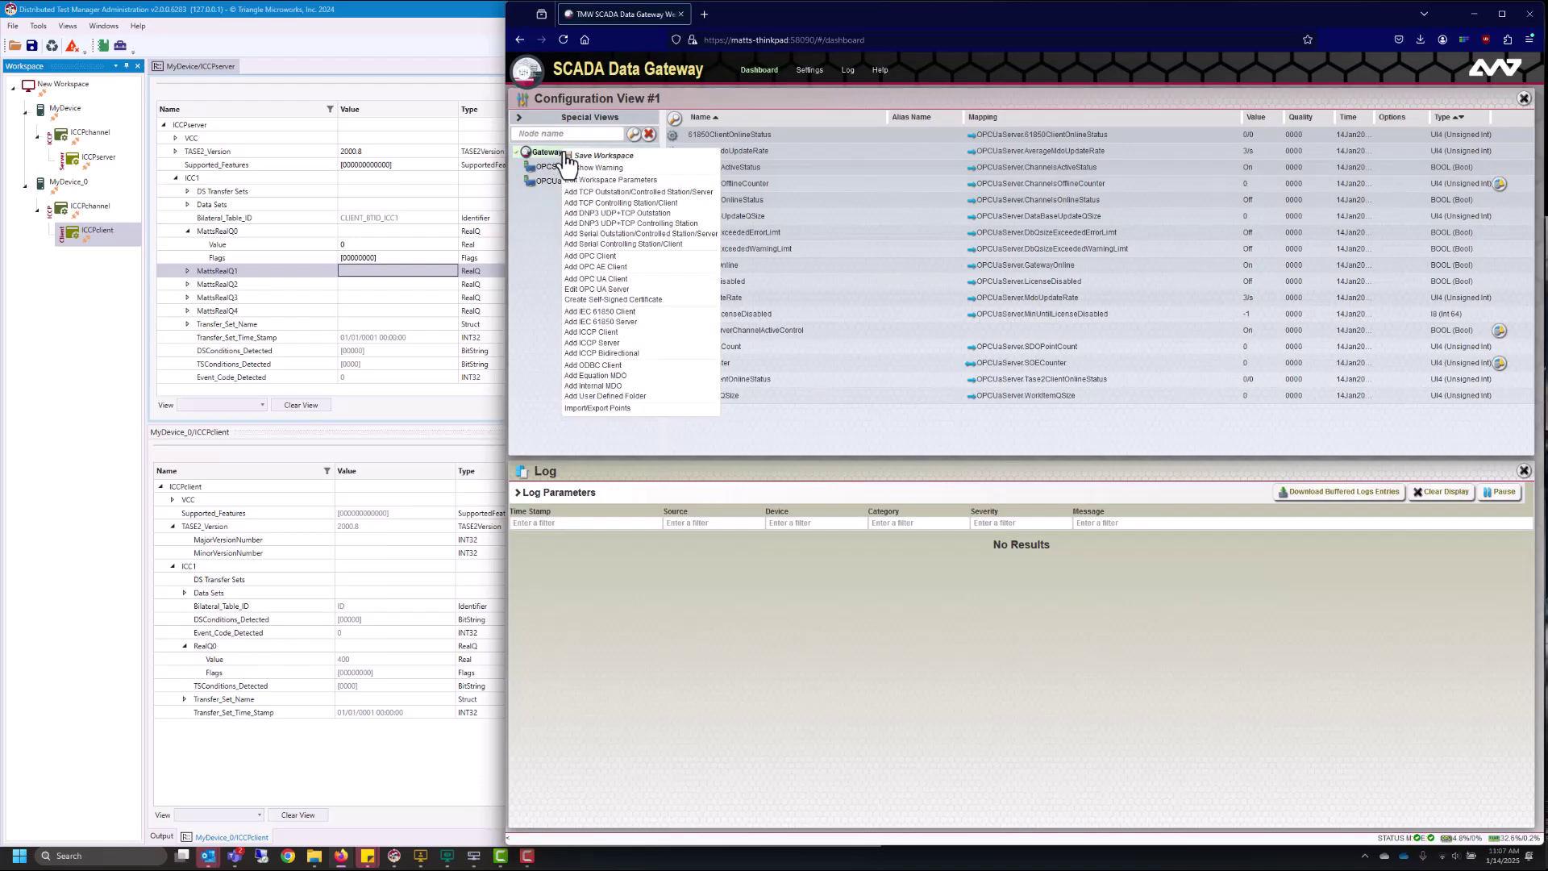
pyautogui.click(615, 333)
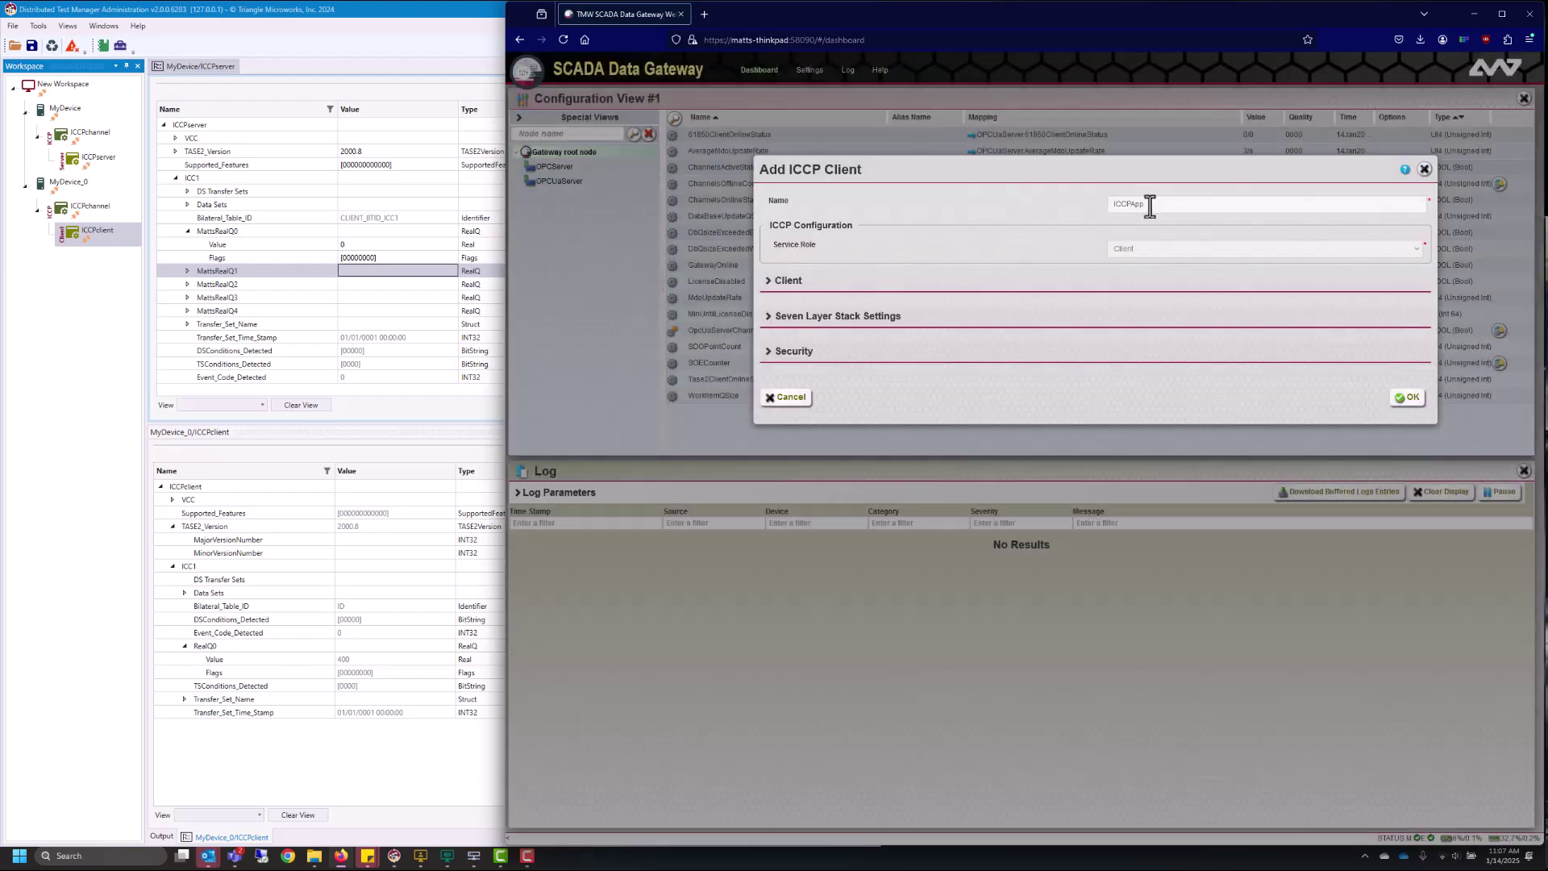
pyautogui.moveTo(1149, 204); pyautogui.dragTo(1131, 206)
pyautogui.write('CCPC')
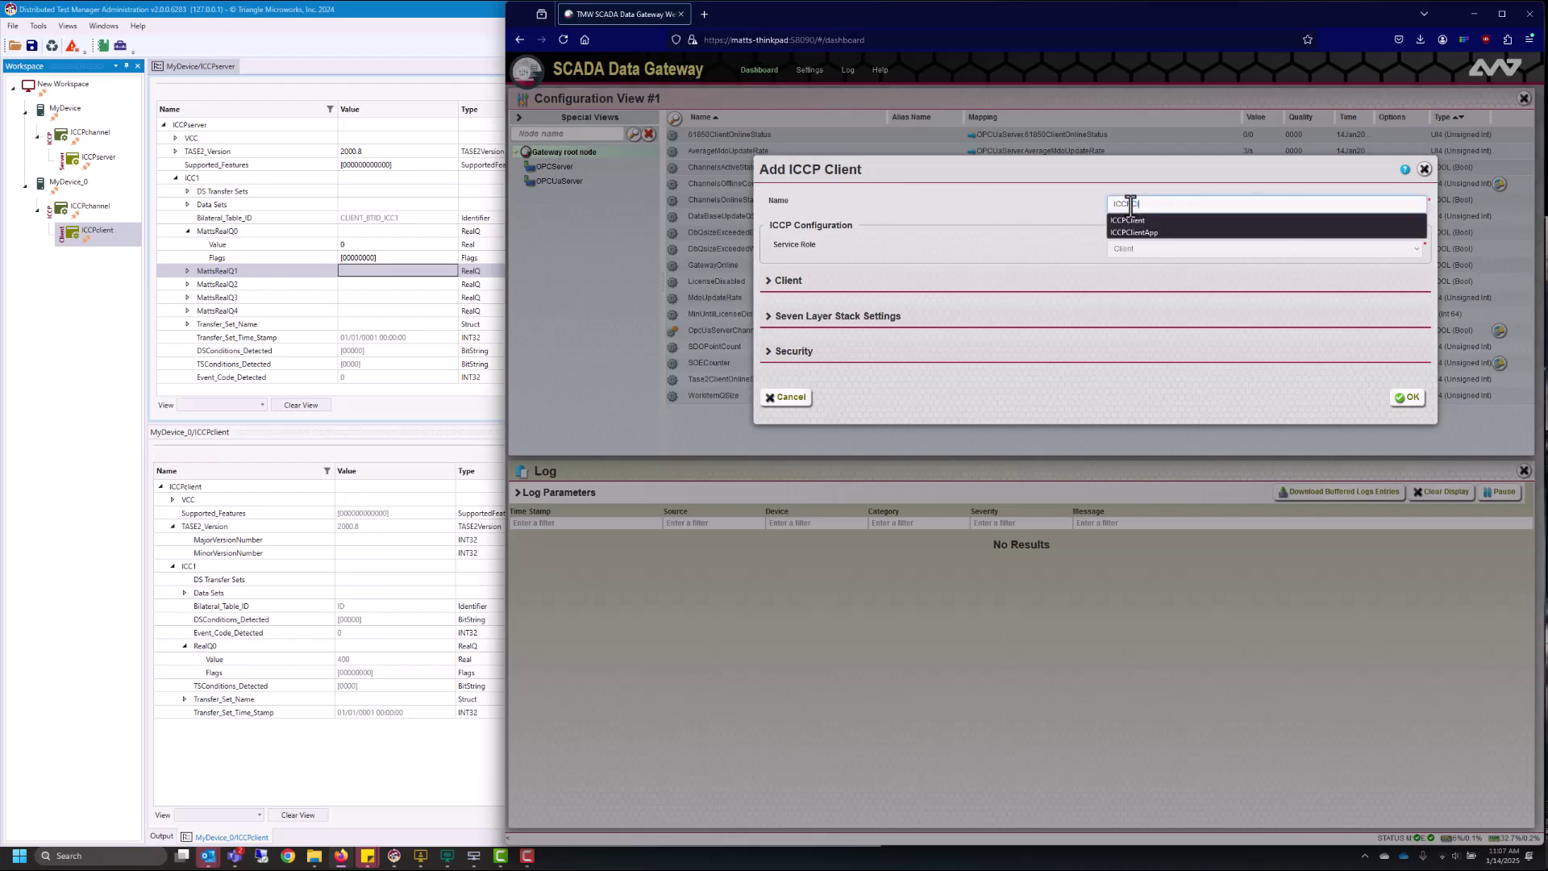
pyautogui.write('l')
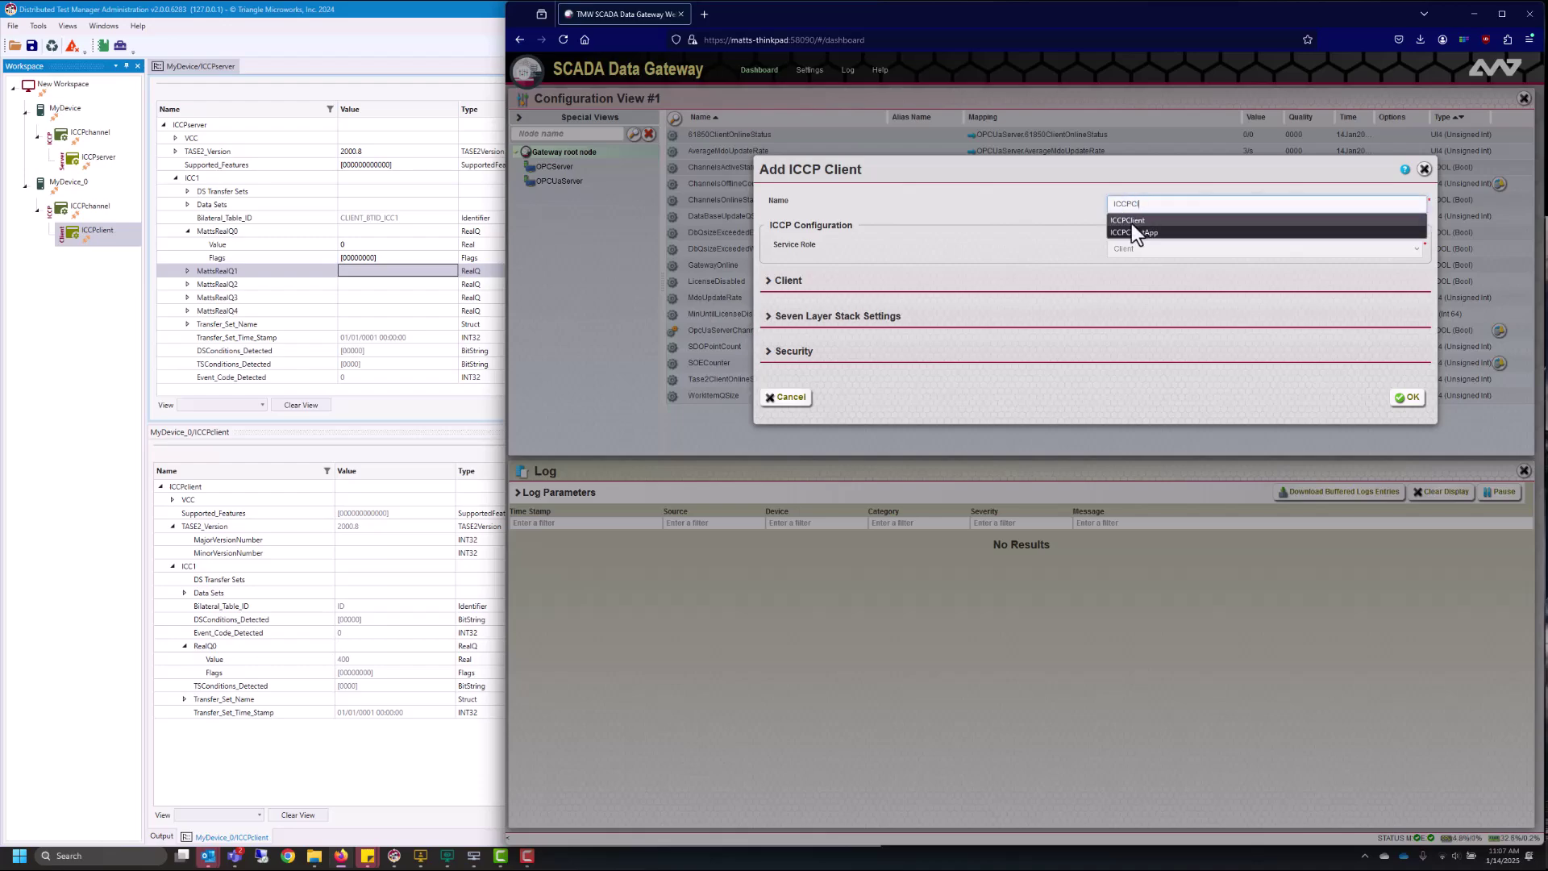
pyautogui.click(1130, 221)
# Set server address 10.10.10.102 and local address 10.10.10.106, then save the client
pyautogui.click(772, 286)
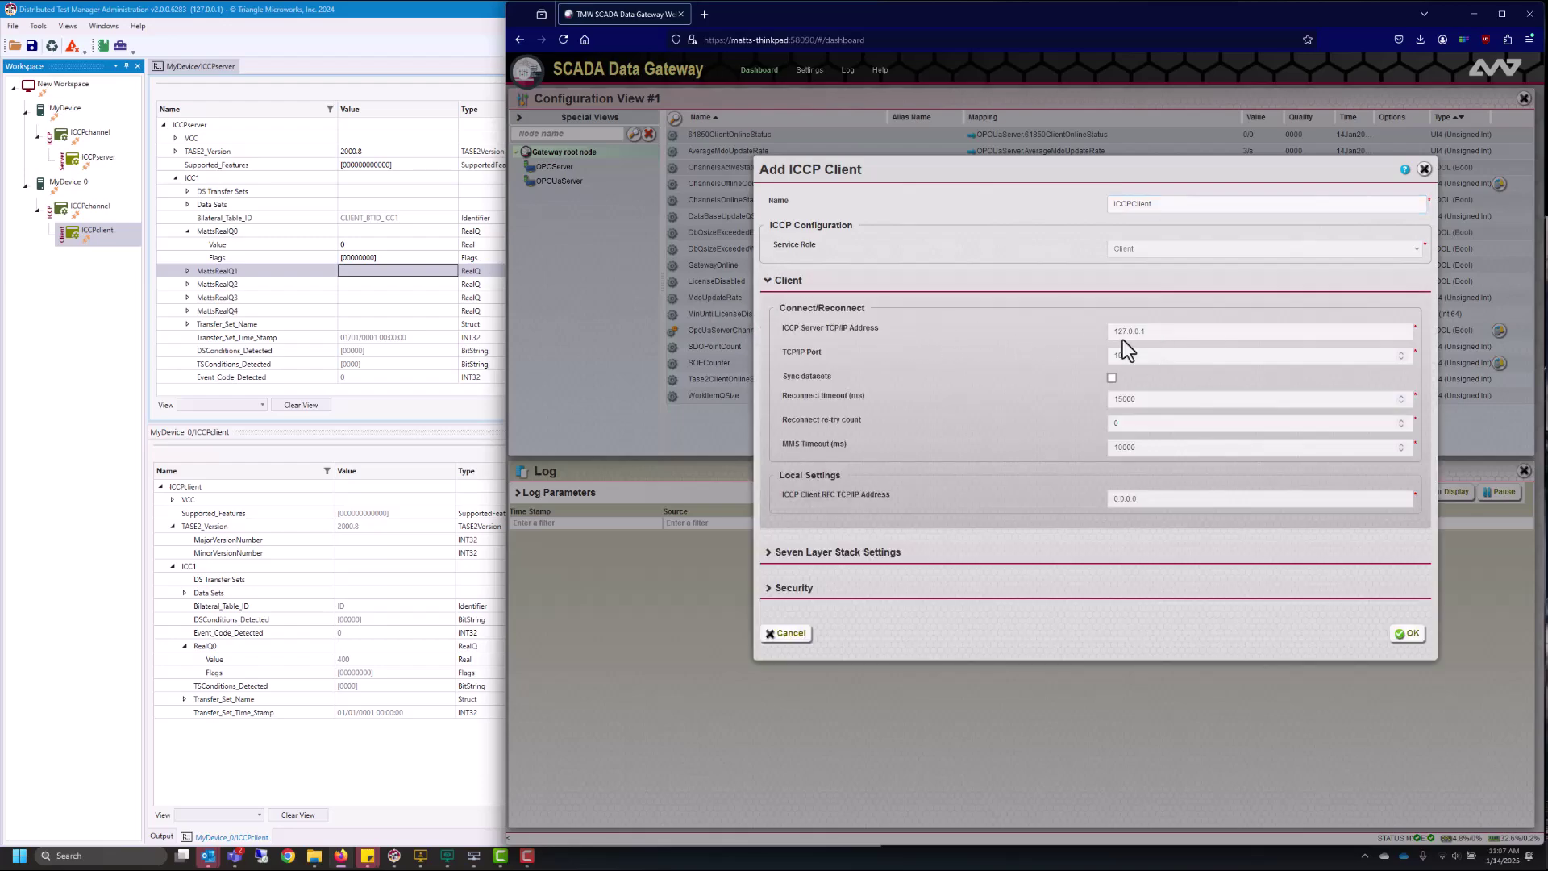
pyautogui.doubleClick(1153, 328)
pyautogui.write('10.10')
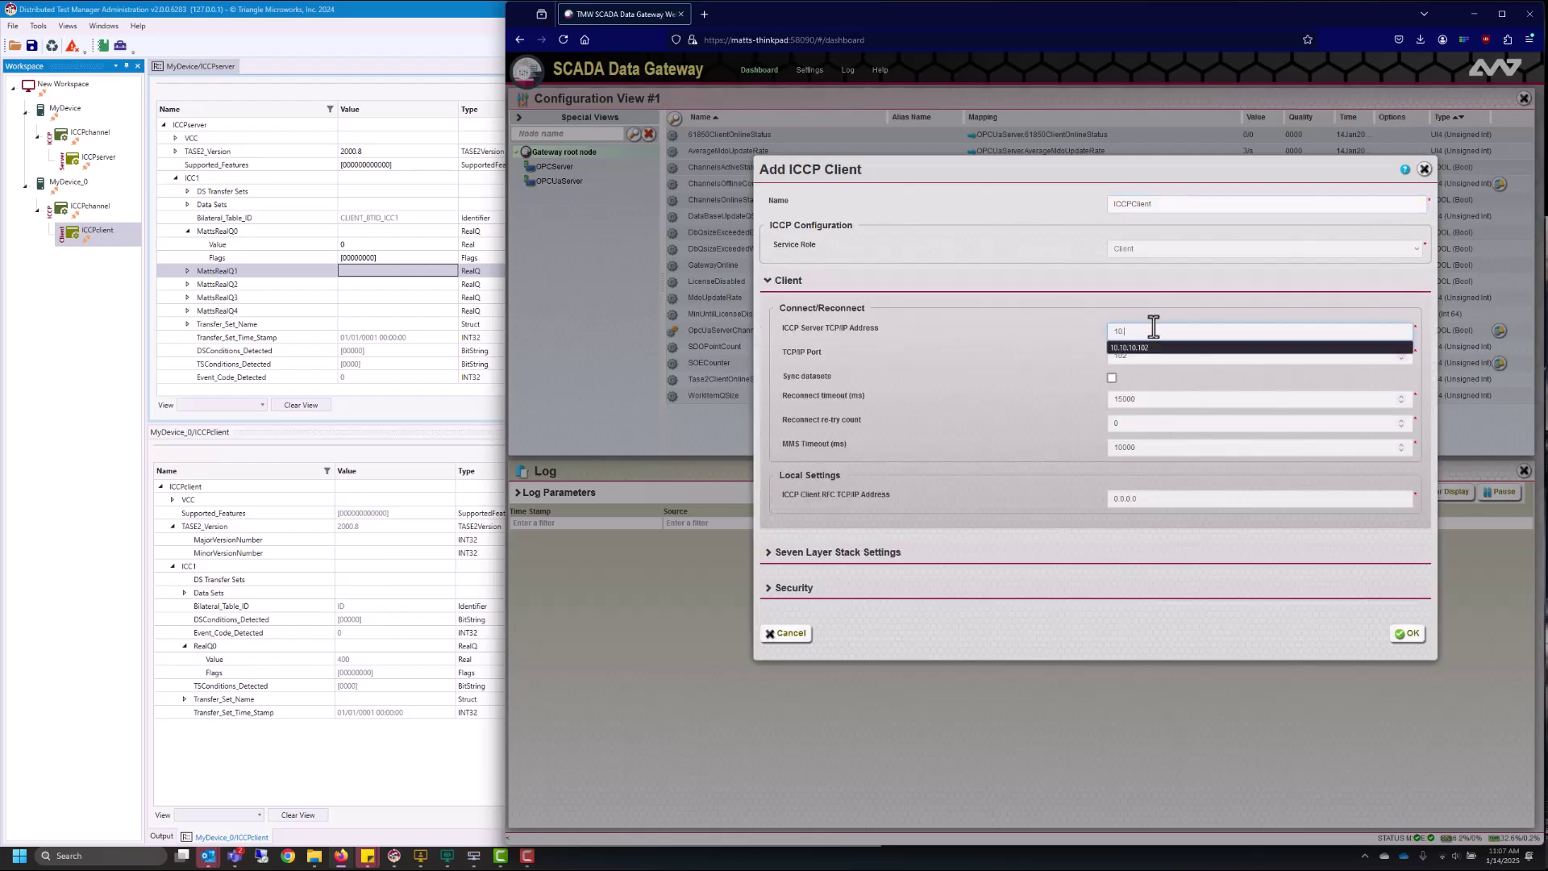
pyautogui.write('.10.102')
pyautogui.click(1072, 359)
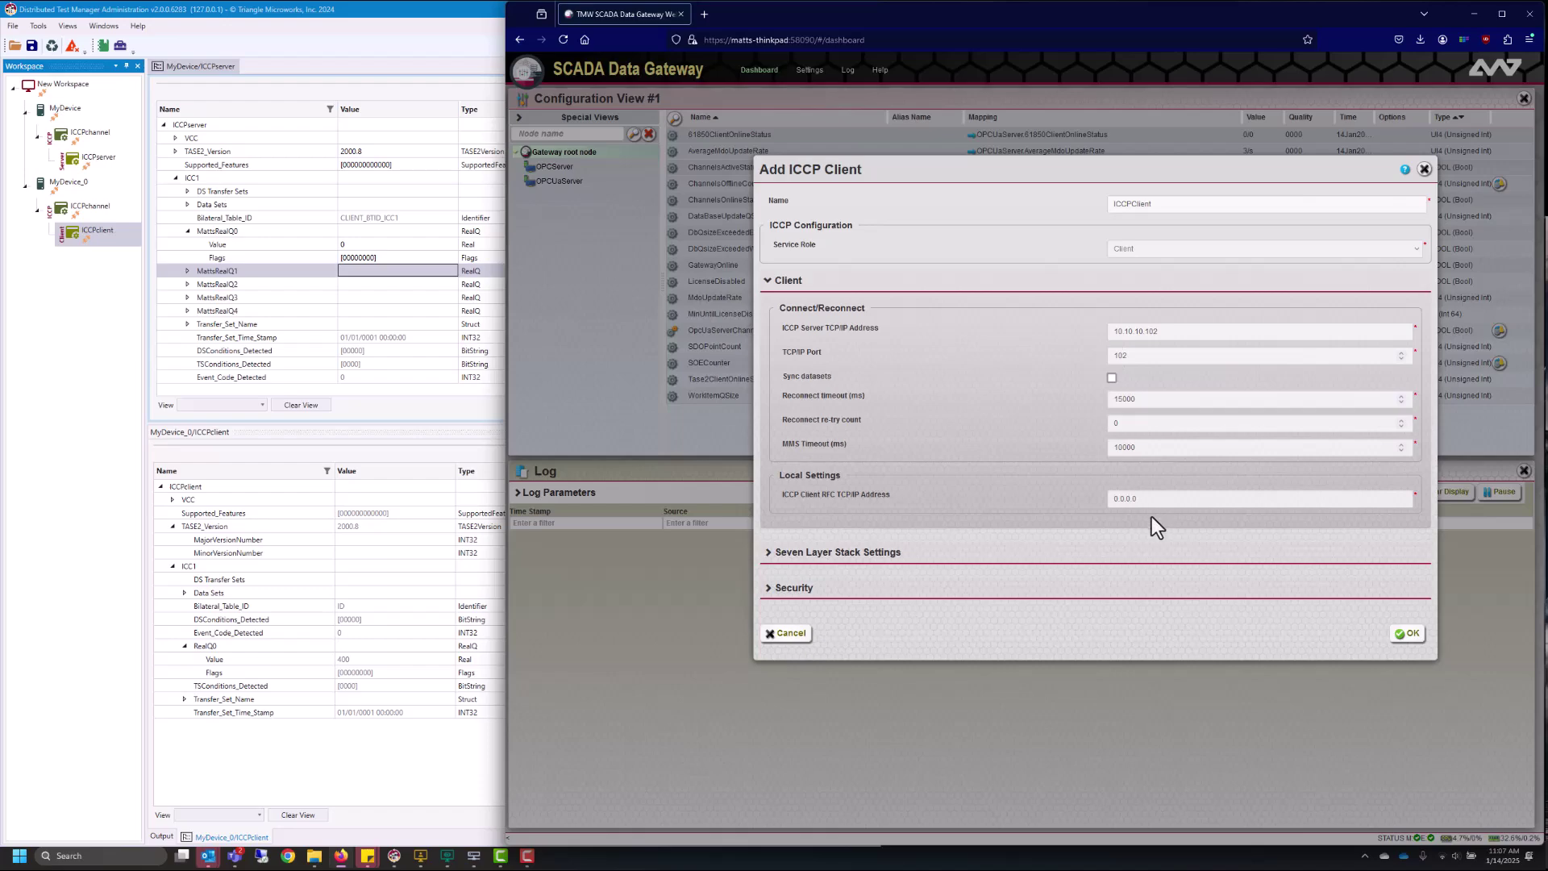
pyautogui.doubleClick(1135, 500)
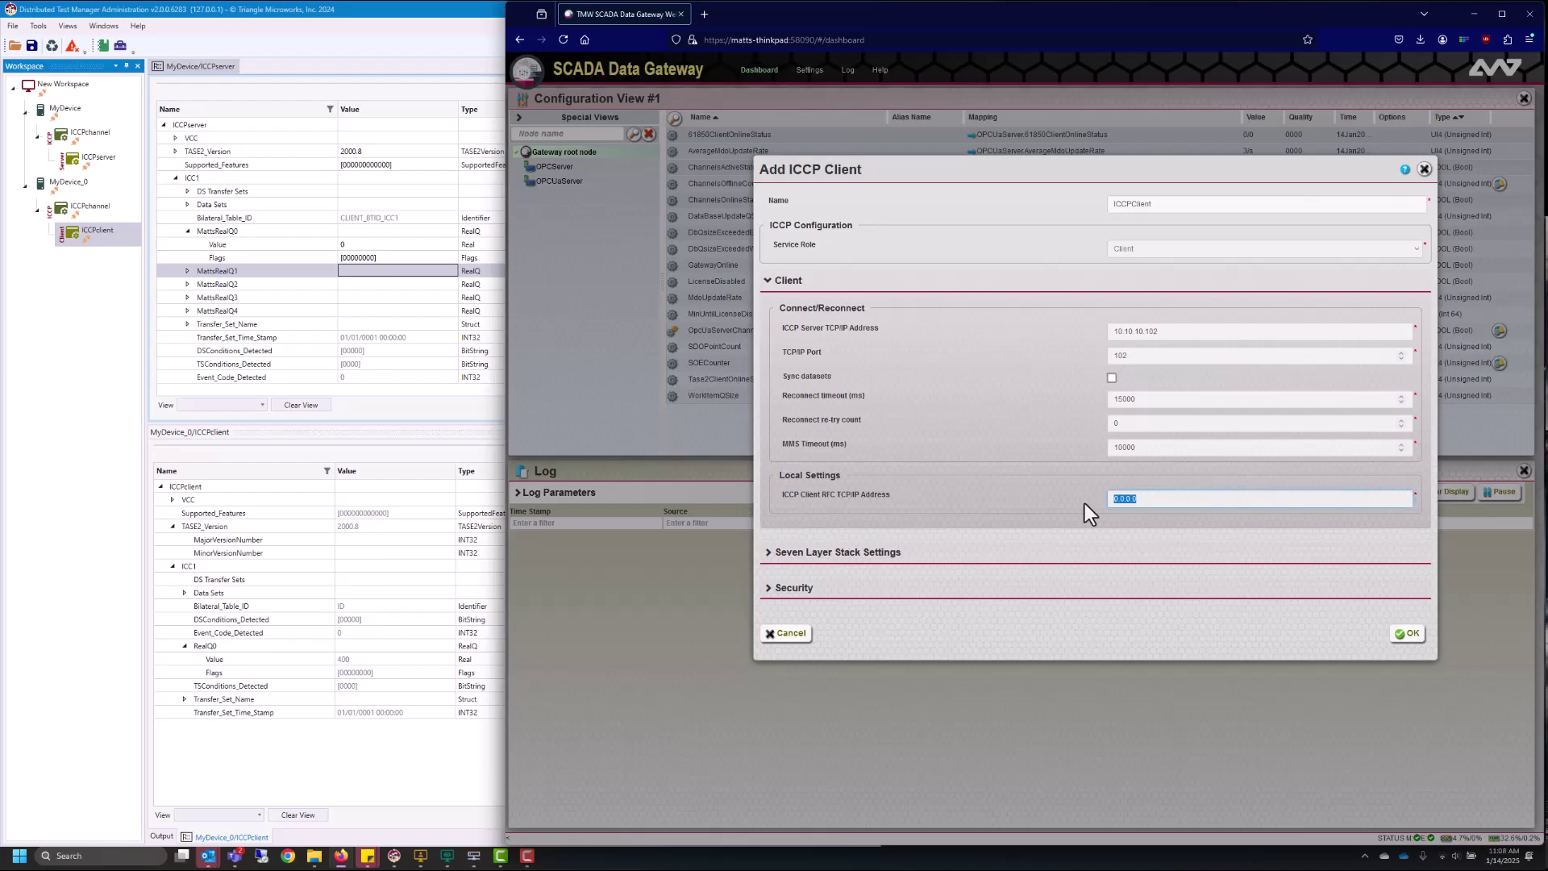
pyautogui.write('10.10.10.106')
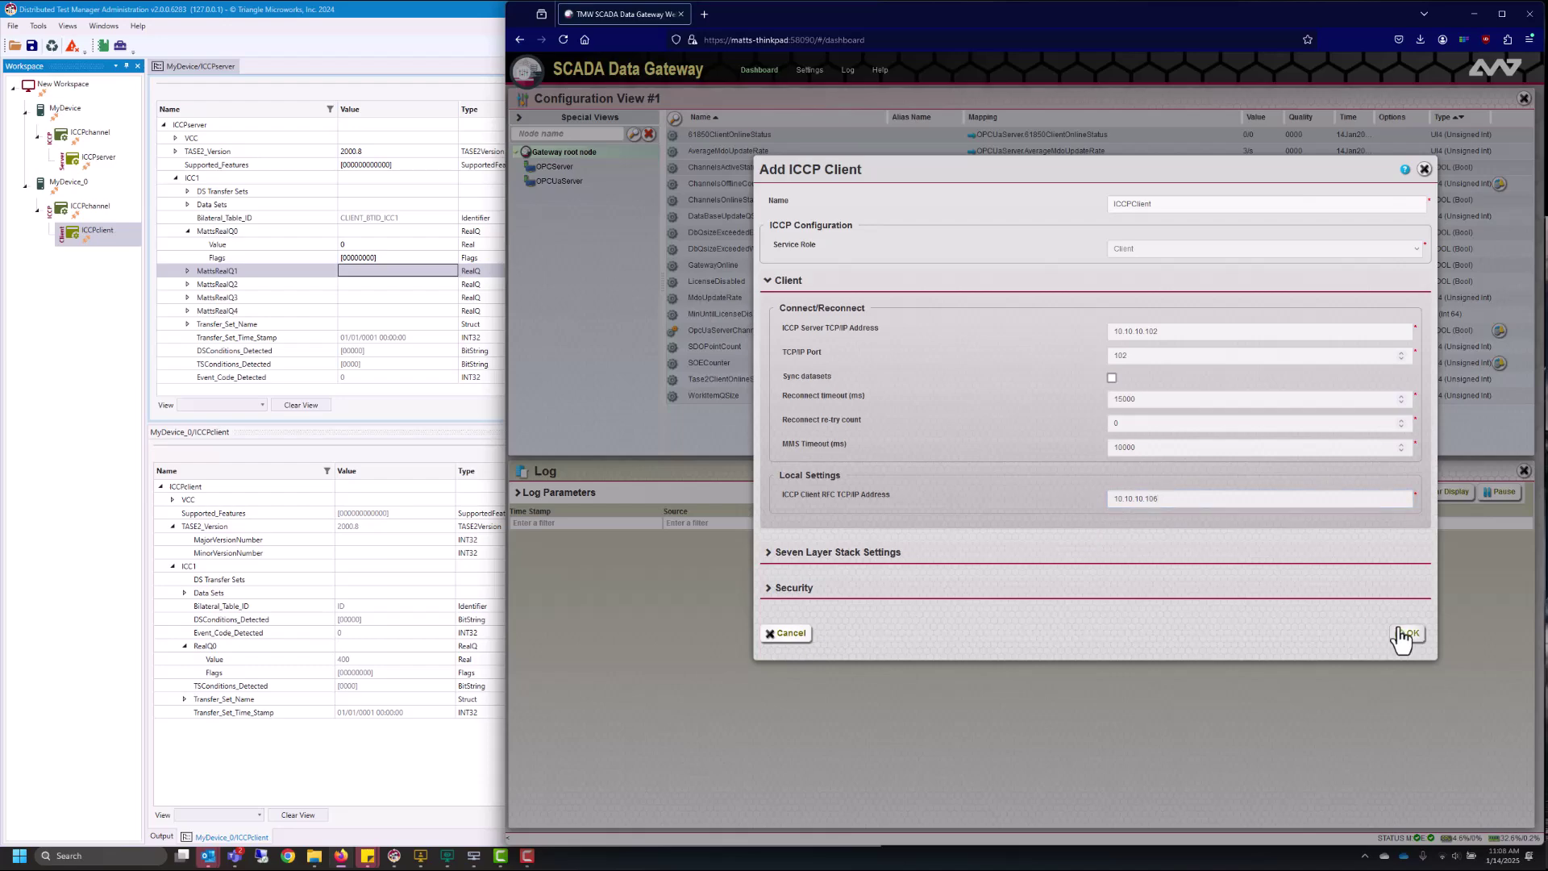
pyautogui.click(1407, 634)
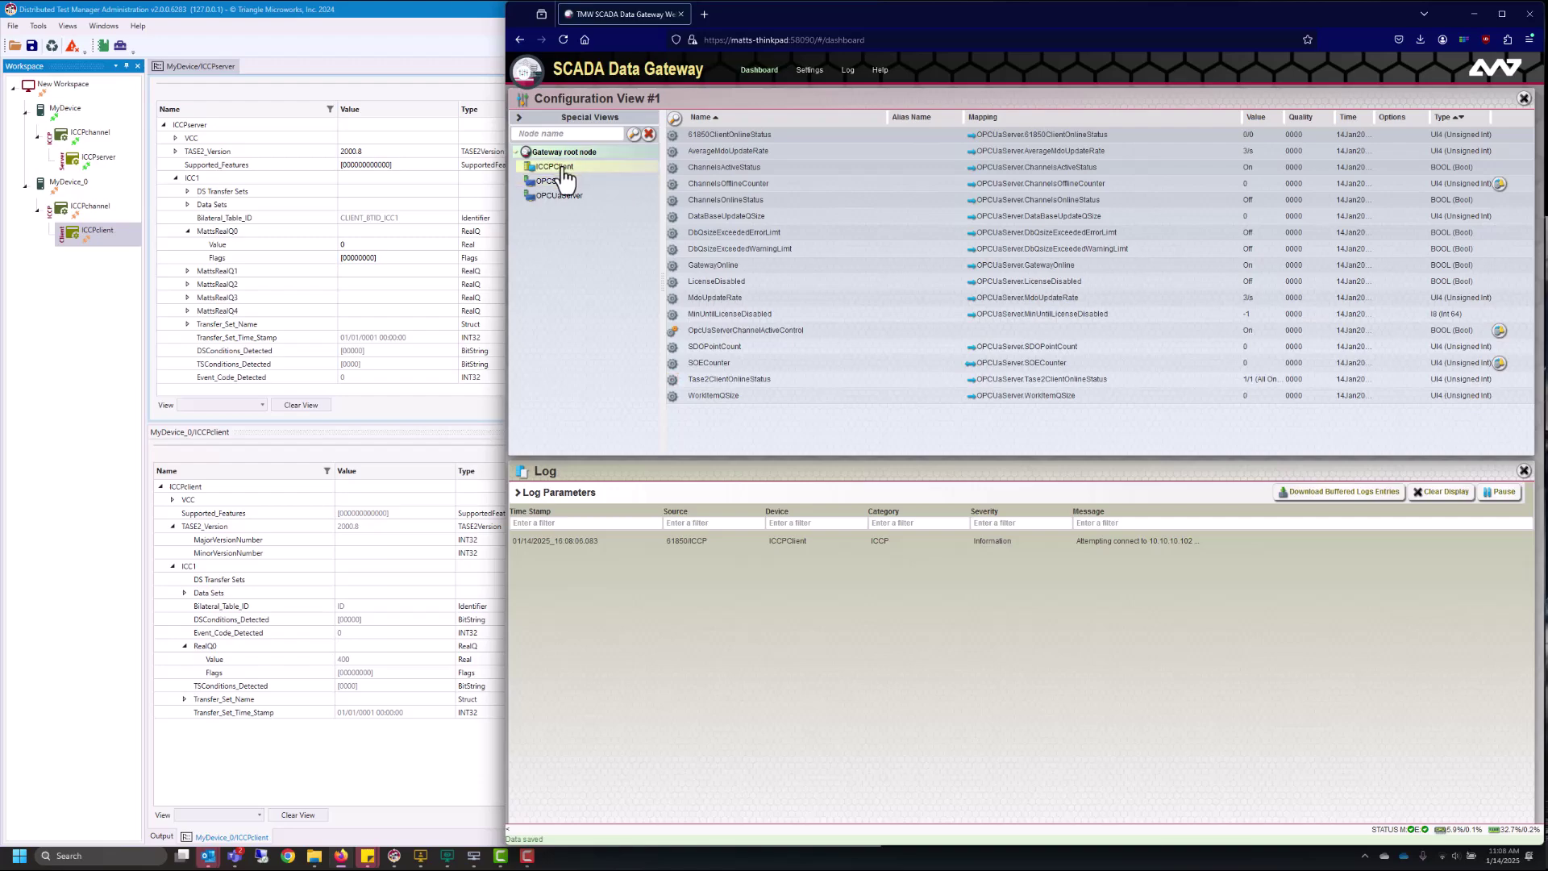
# Show ICCPClient's points, then open and close its ICCP model editor
pyautogui.moveTo(565, 179)
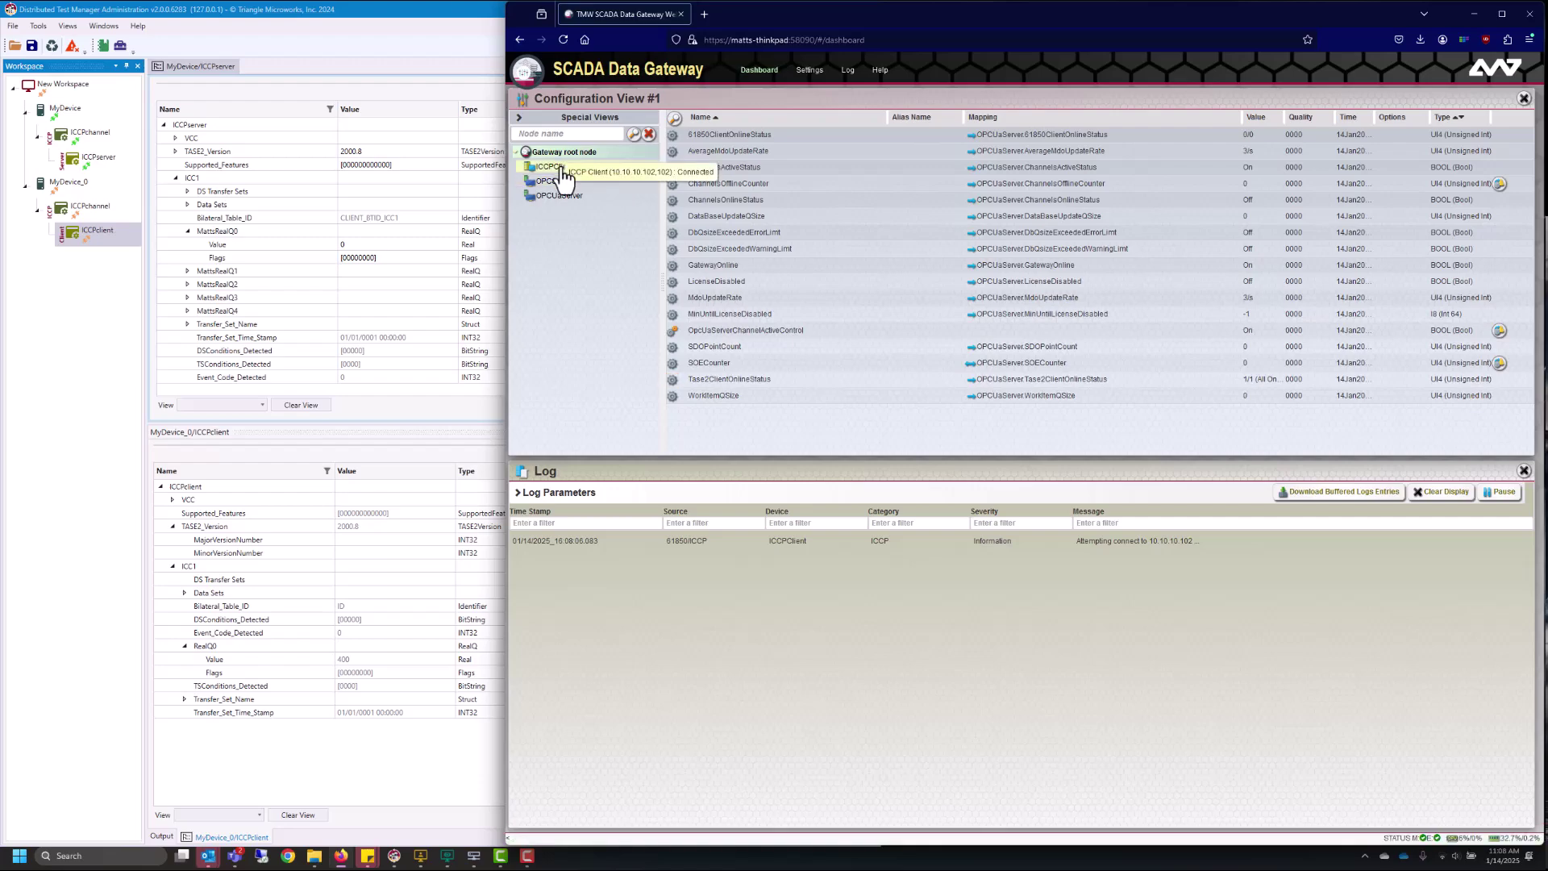
pyautogui.rightClick(562, 172)
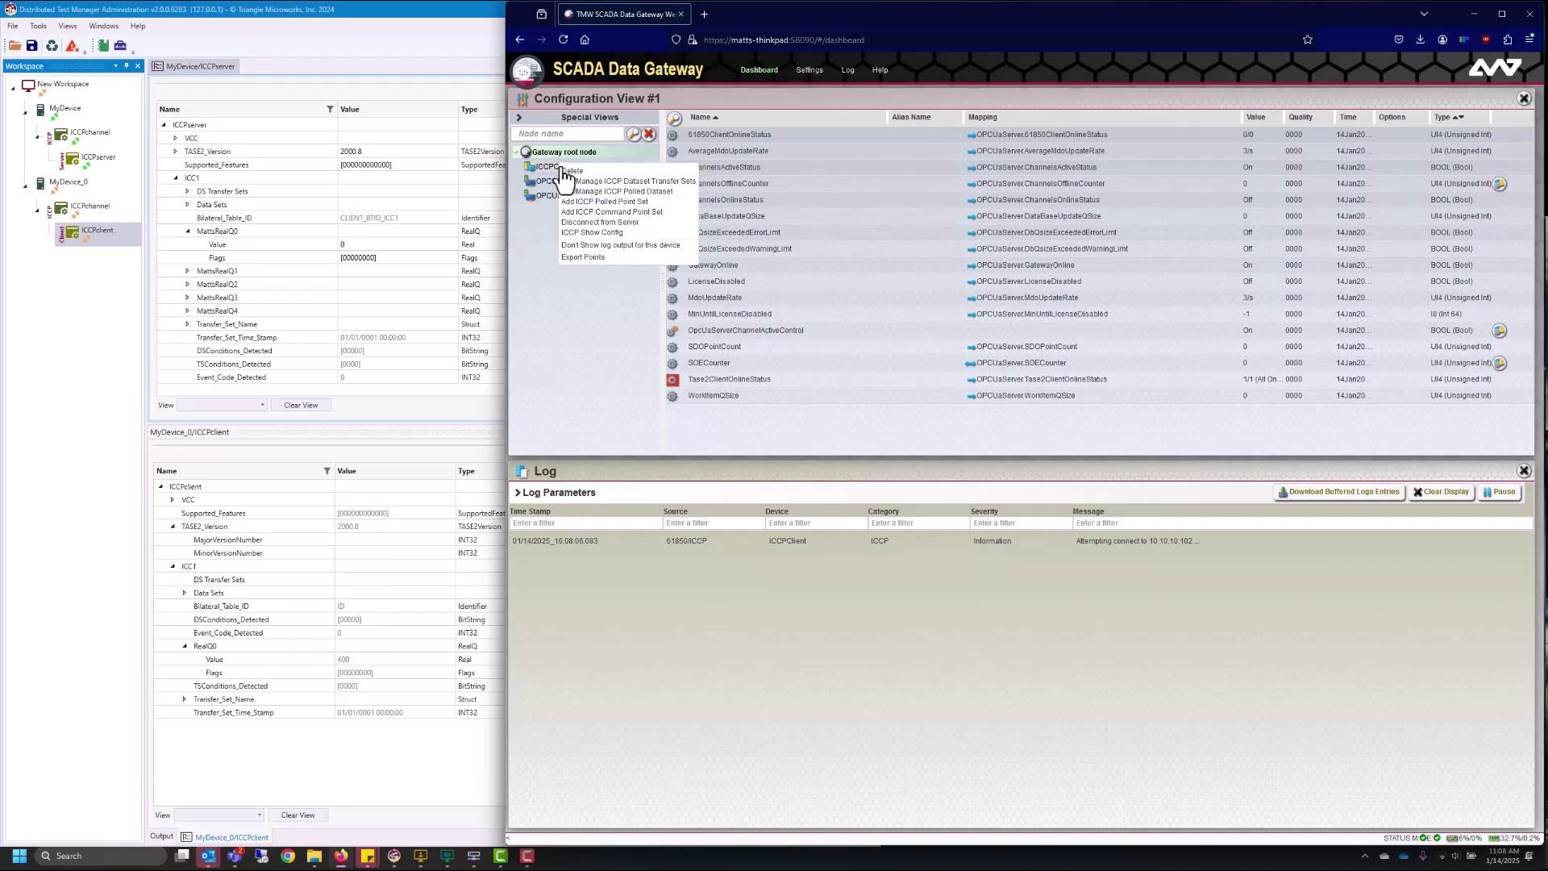
pyautogui.click(604, 234)
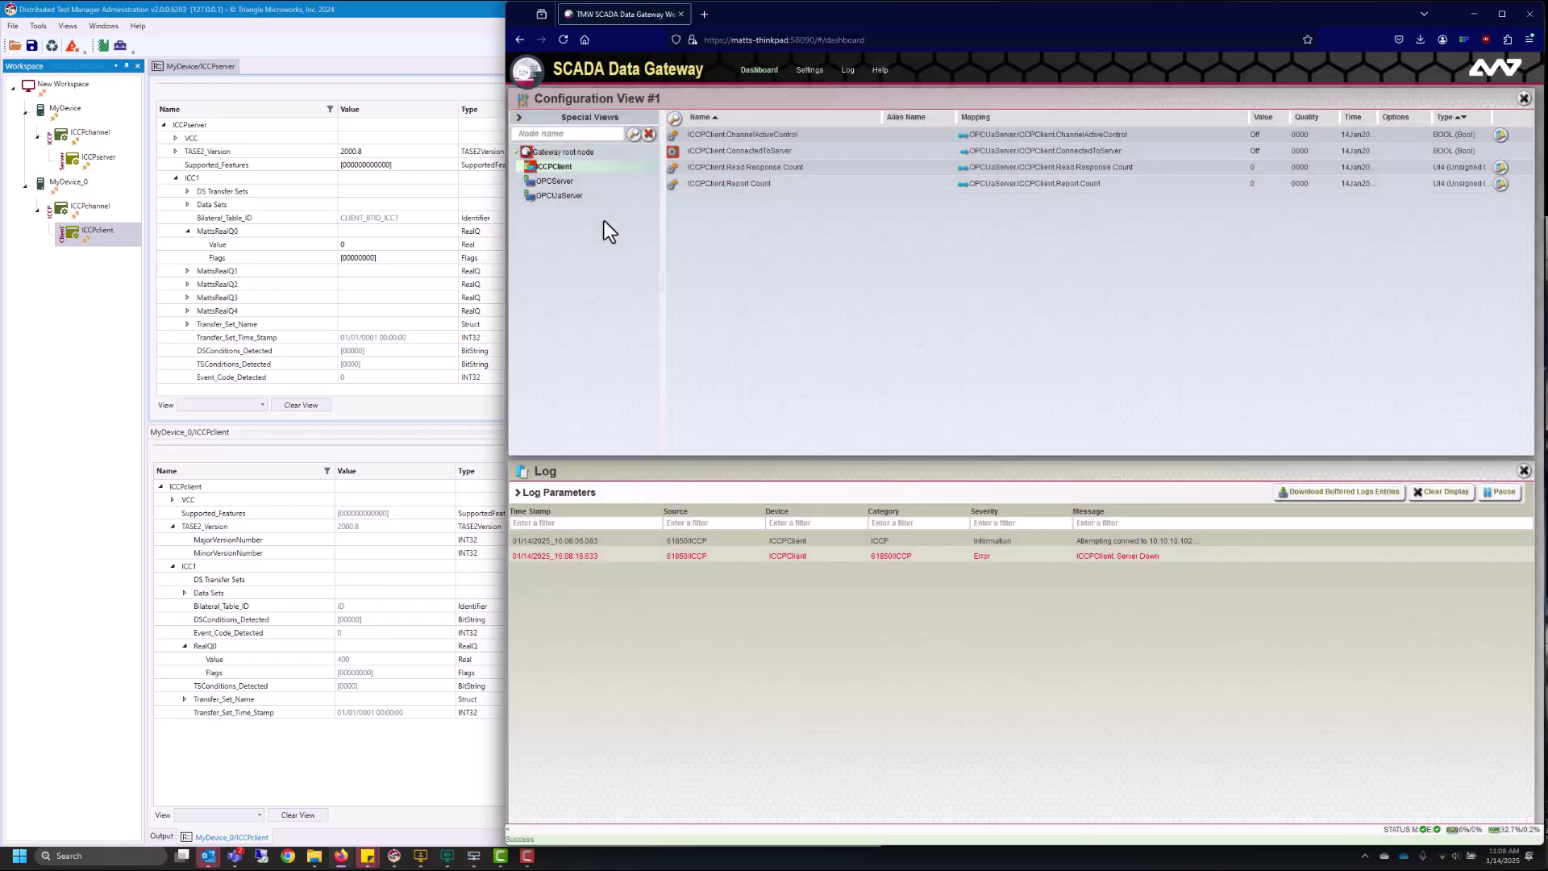
pyautogui.rightClick(547, 168)
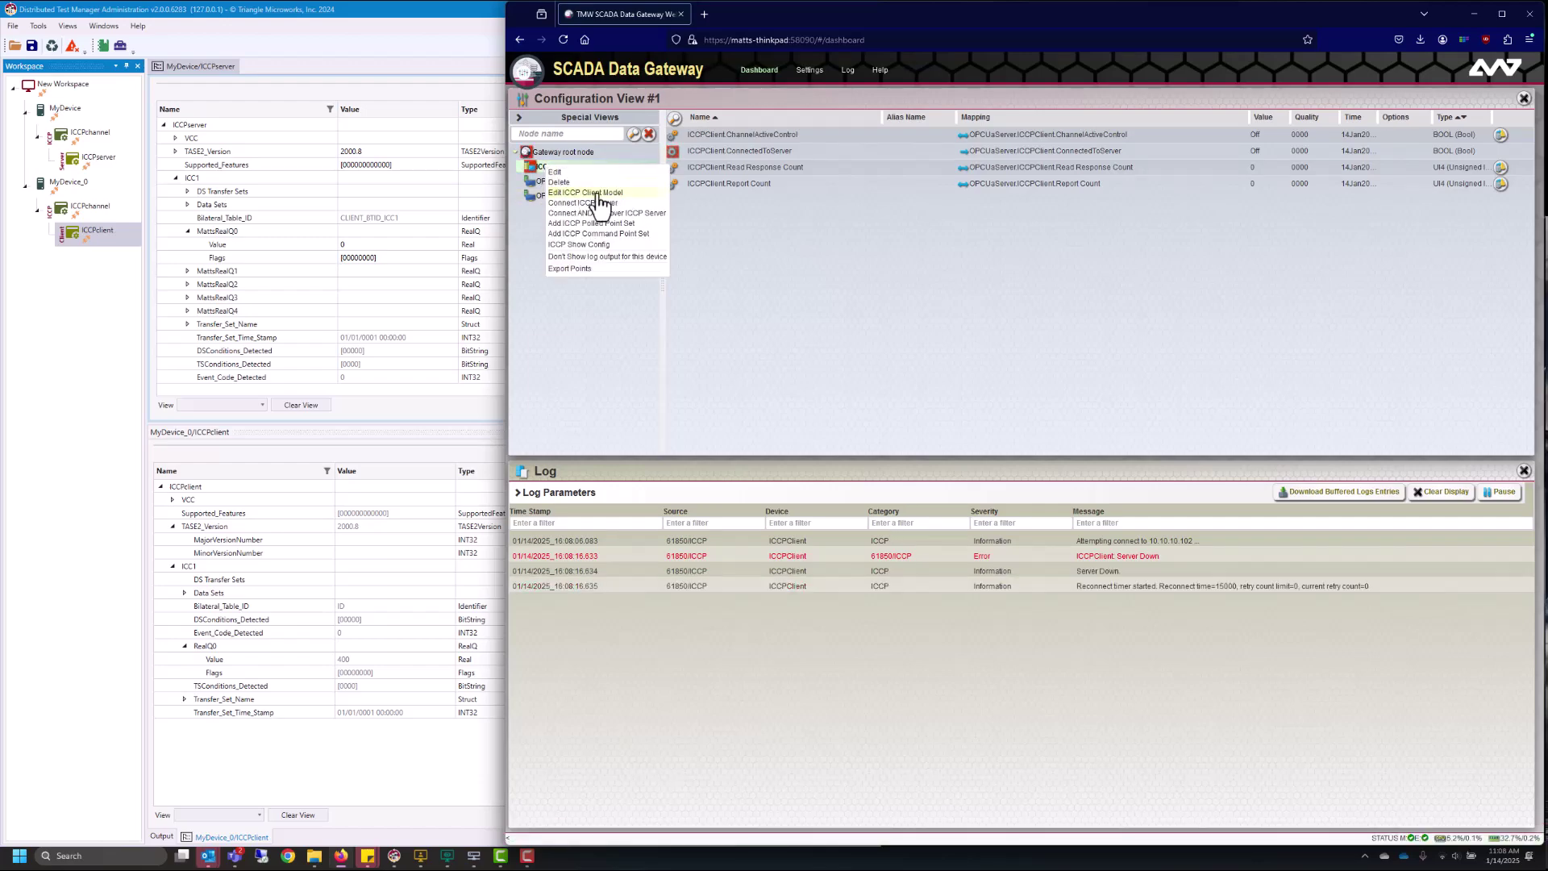
pyautogui.click(598, 194)
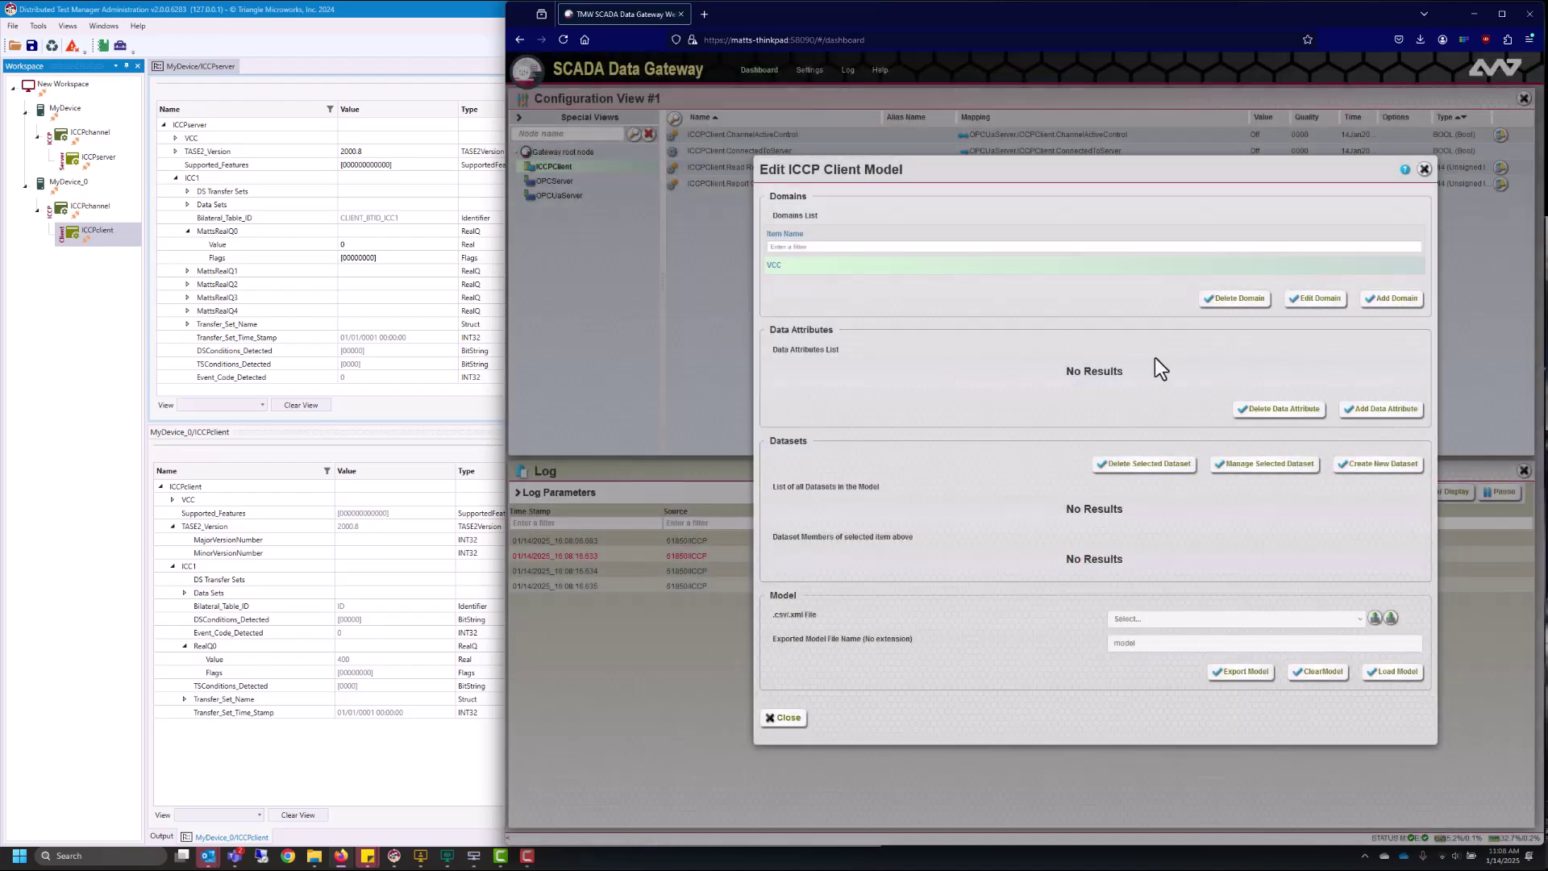
pyautogui.click(1424, 169)
# Connect ICCPClient to the ICCP server, discover its model, and dismiss the warning
pyautogui.click(564, 170)
pyautogui.rightClick(565, 168)
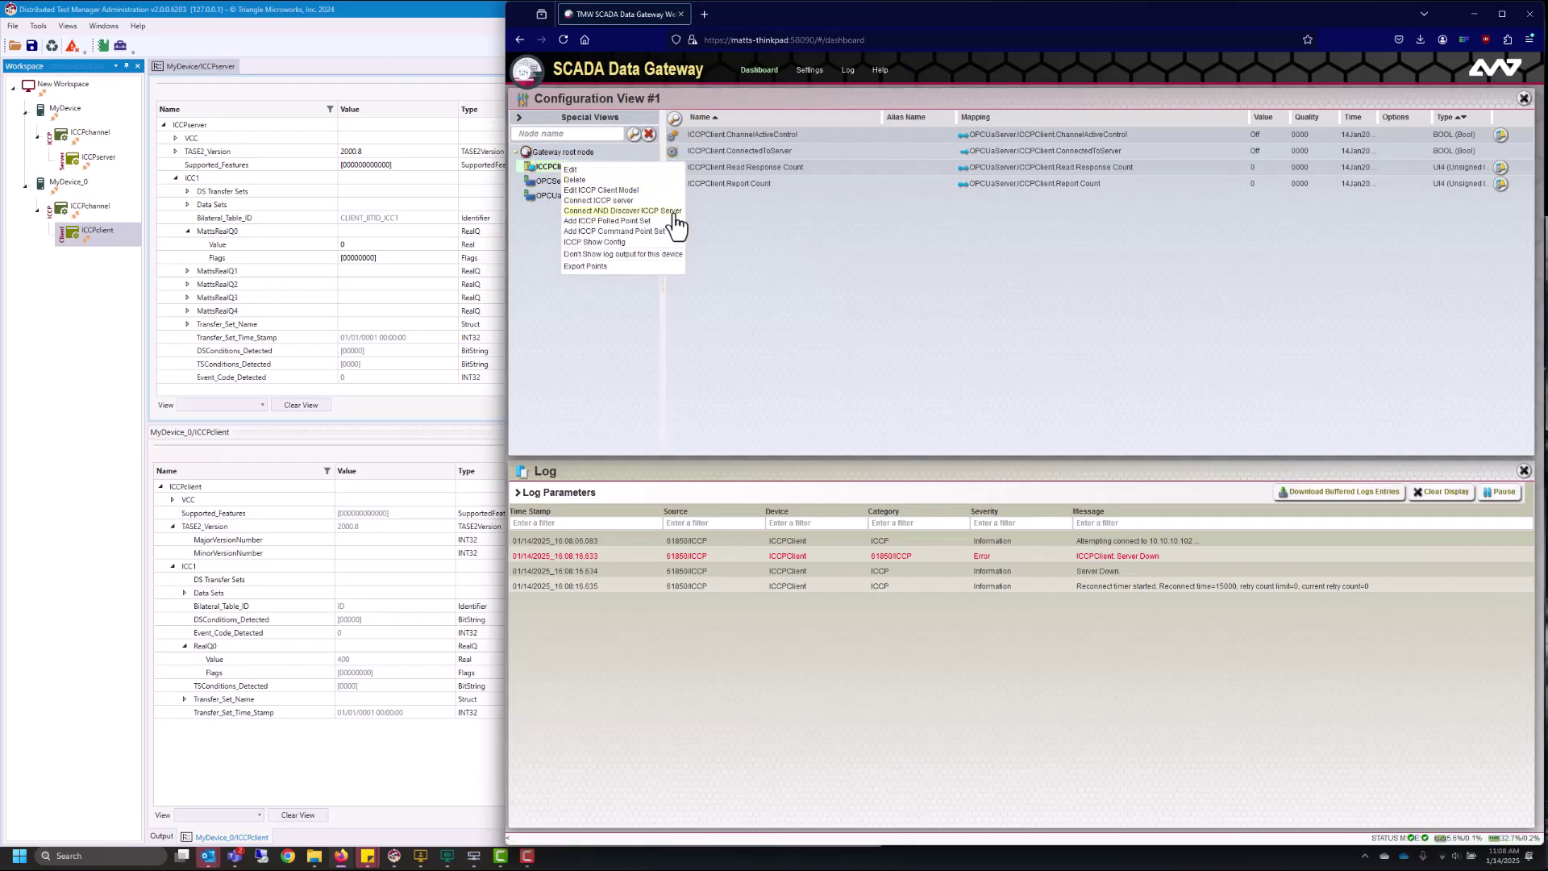
pyautogui.click(674, 211)
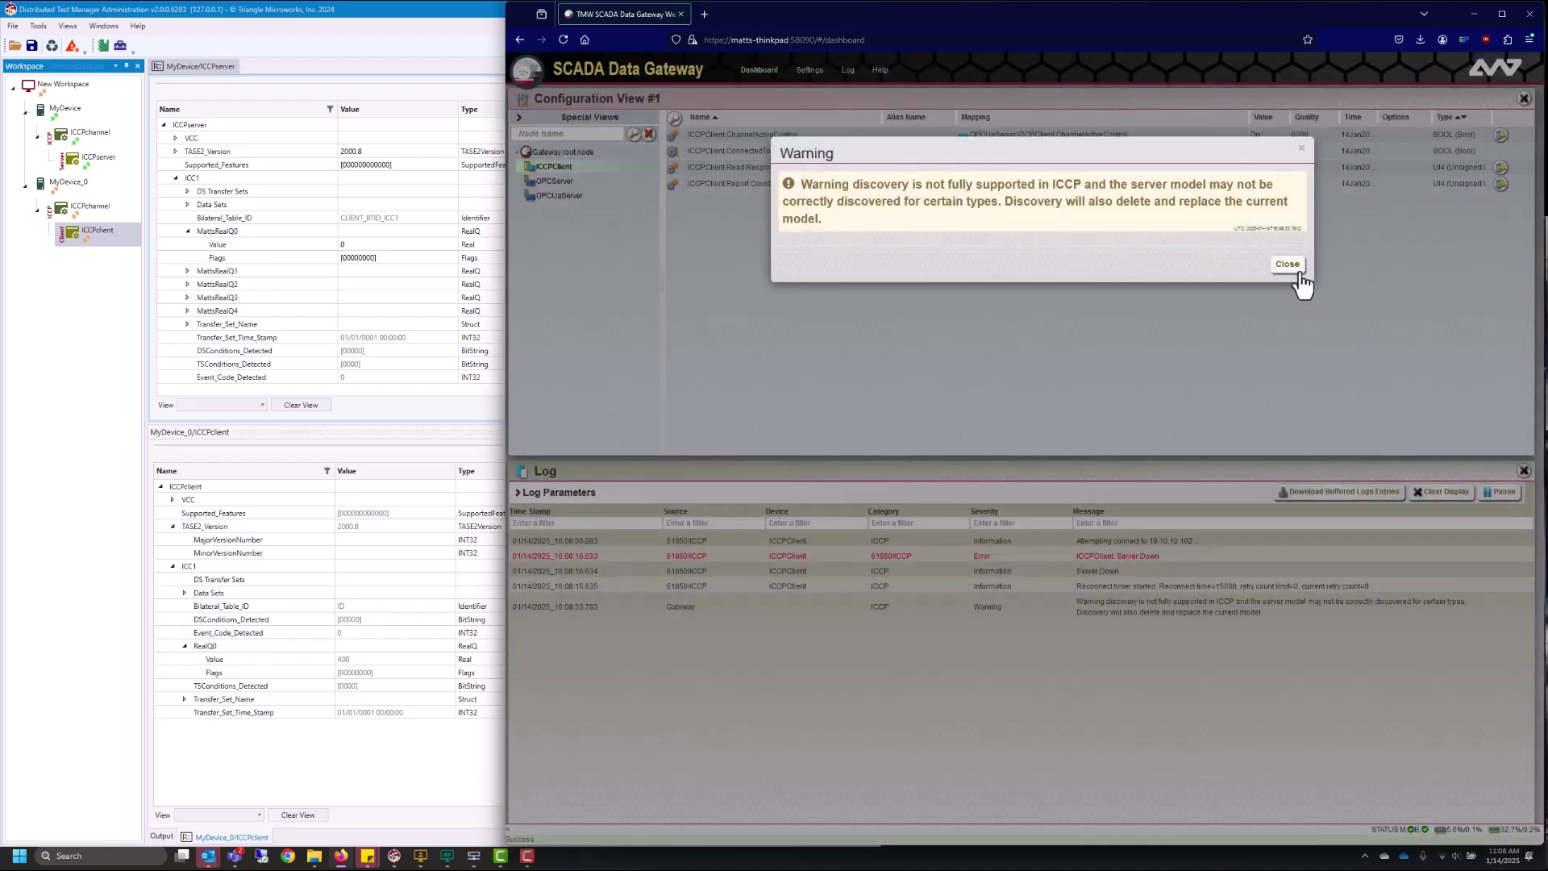
pyautogui.click(1288, 266)
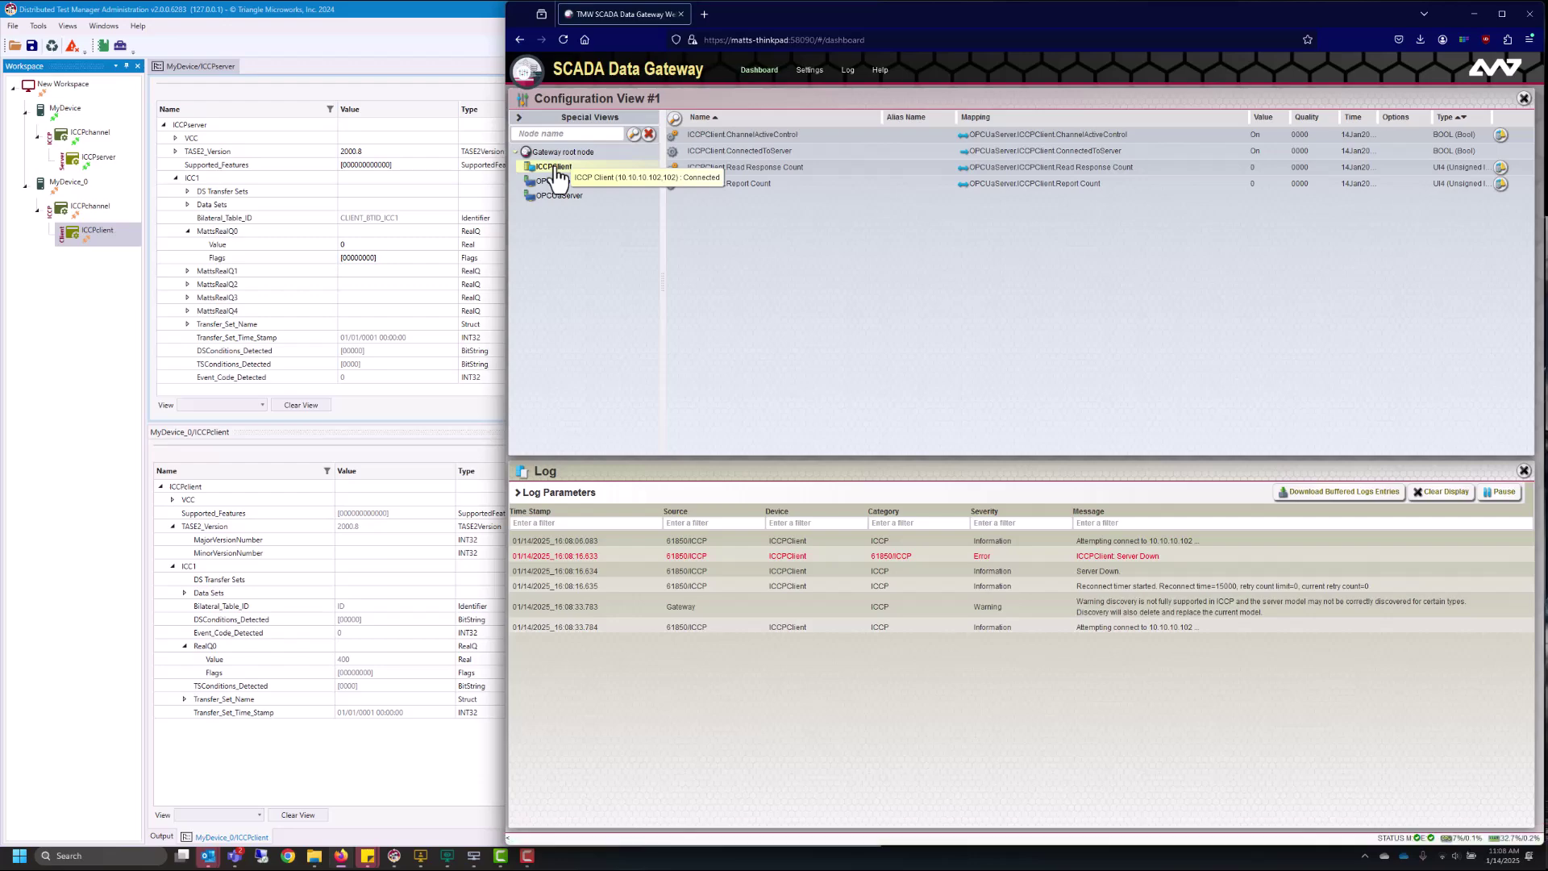
# Create transfer set RptDS_0_0 for ICC1/MattsRealQDataSet in the transfer set manager
pyautogui.rightClick(558, 177)
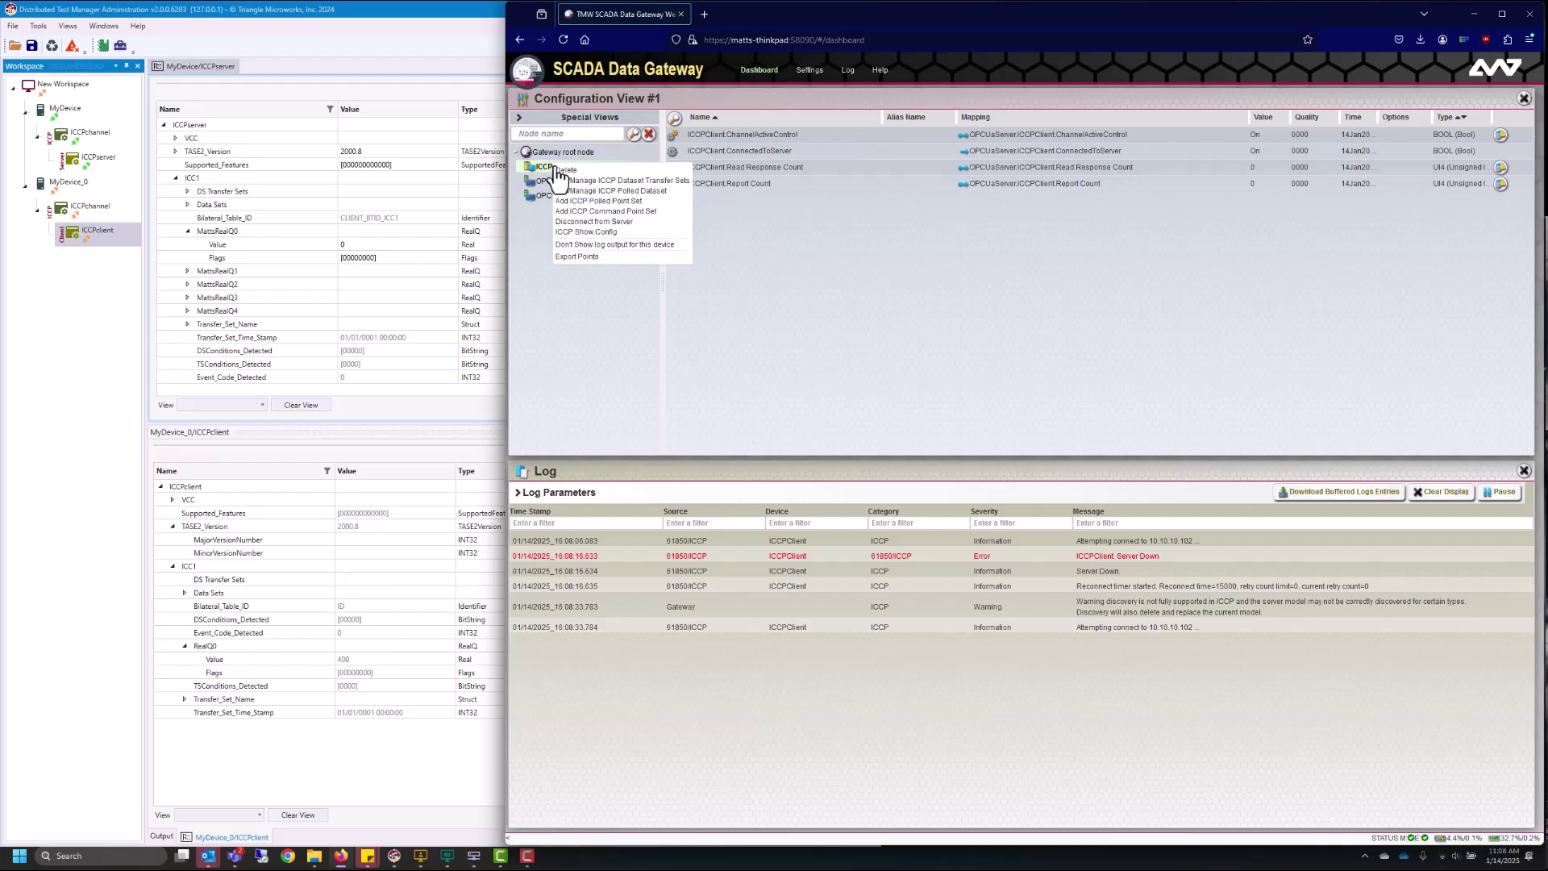
pyautogui.click(682, 181)
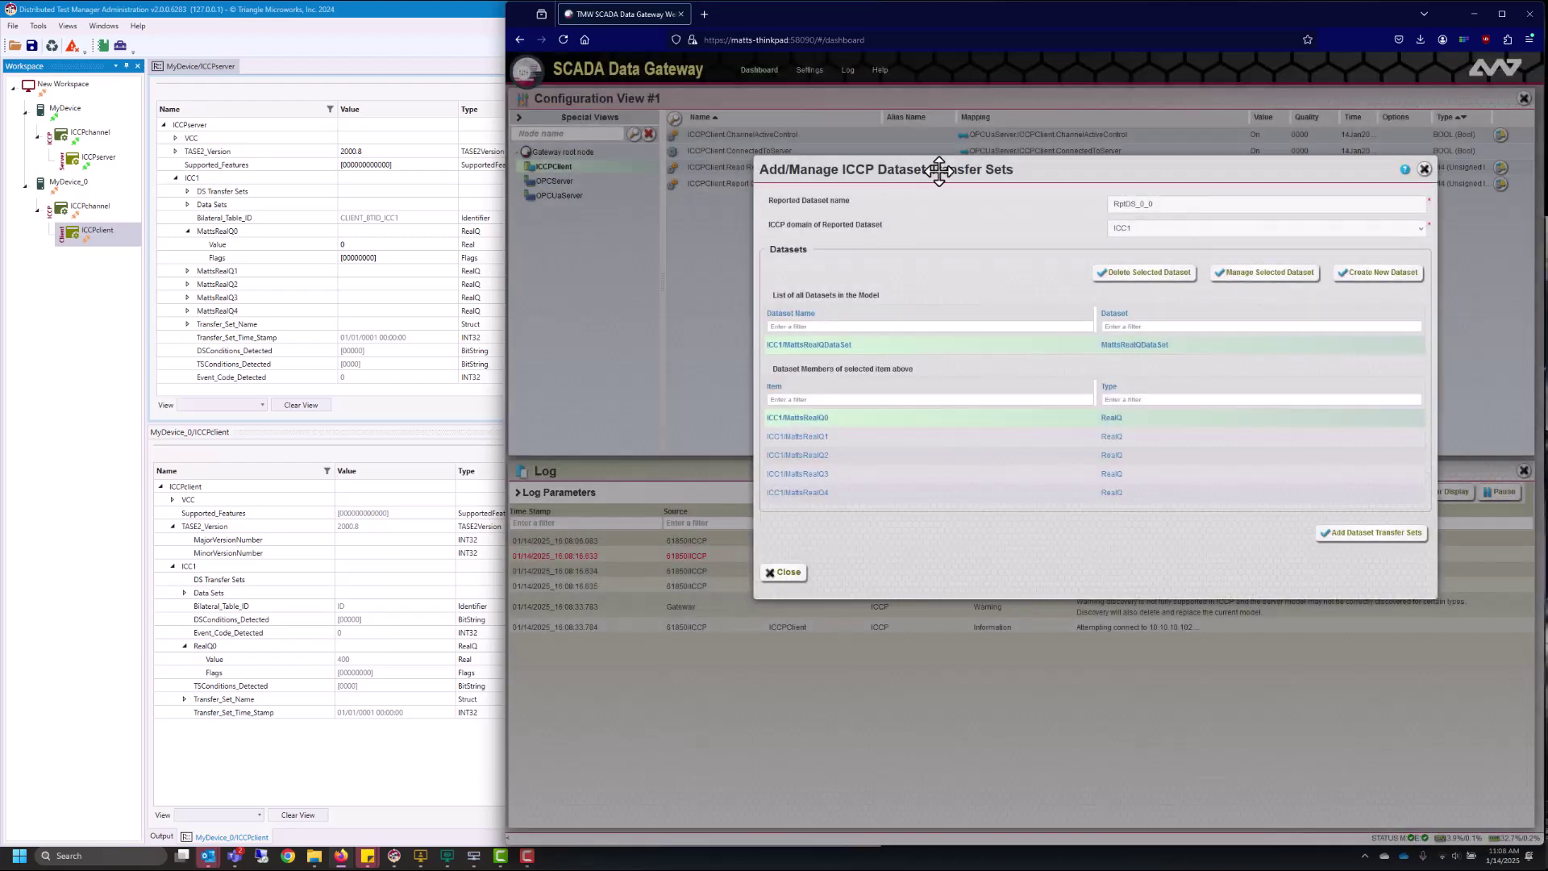
pyautogui.moveTo(936, 168); pyautogui.dragTo(880, 165)
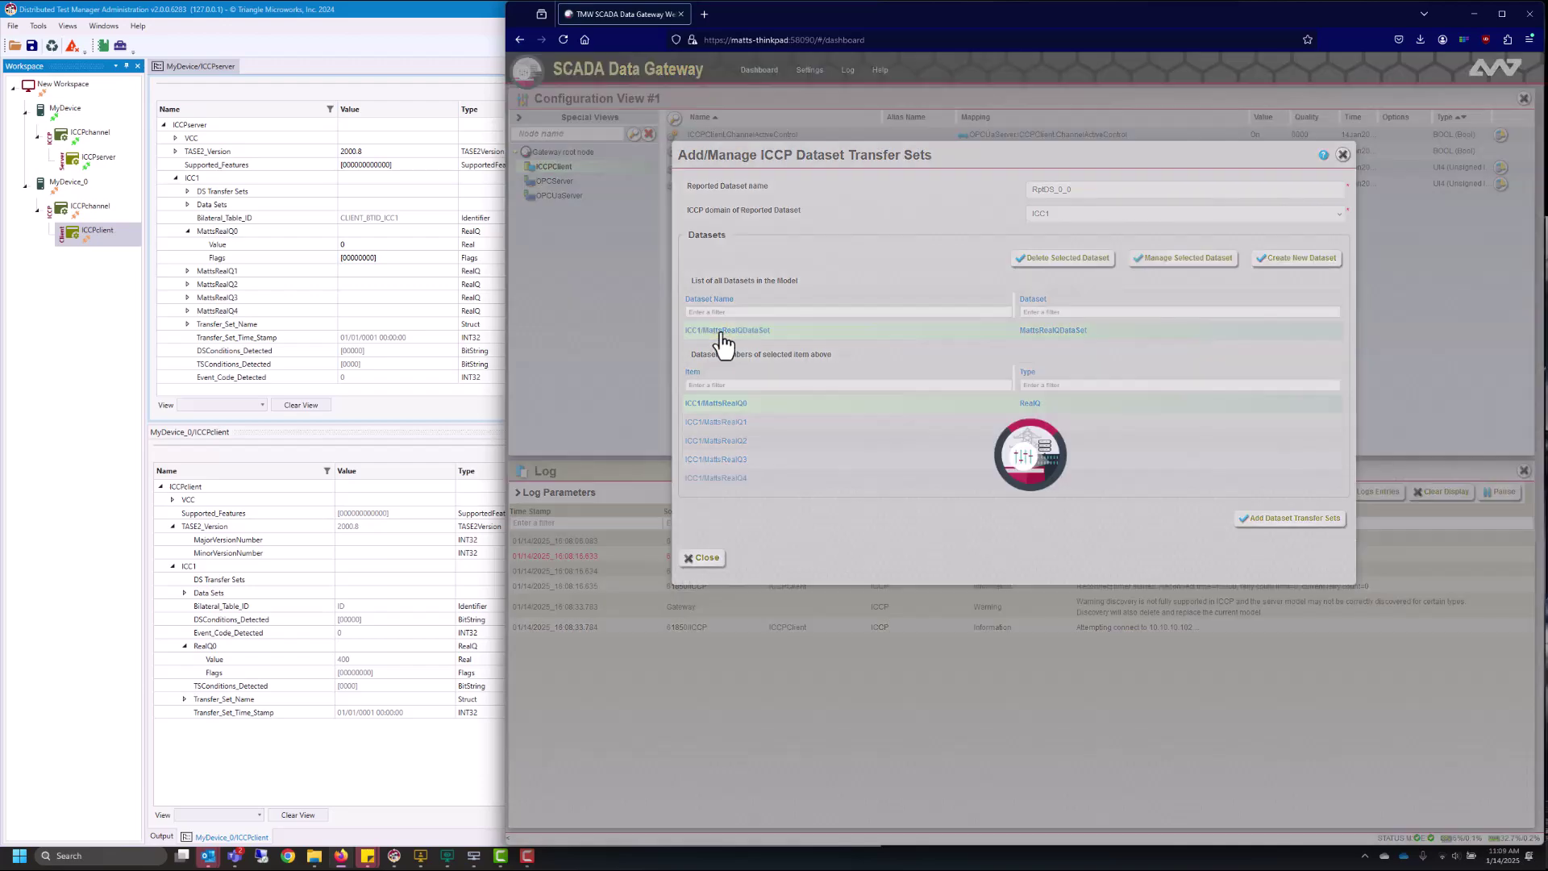
pyautogui.click(1238, 518)
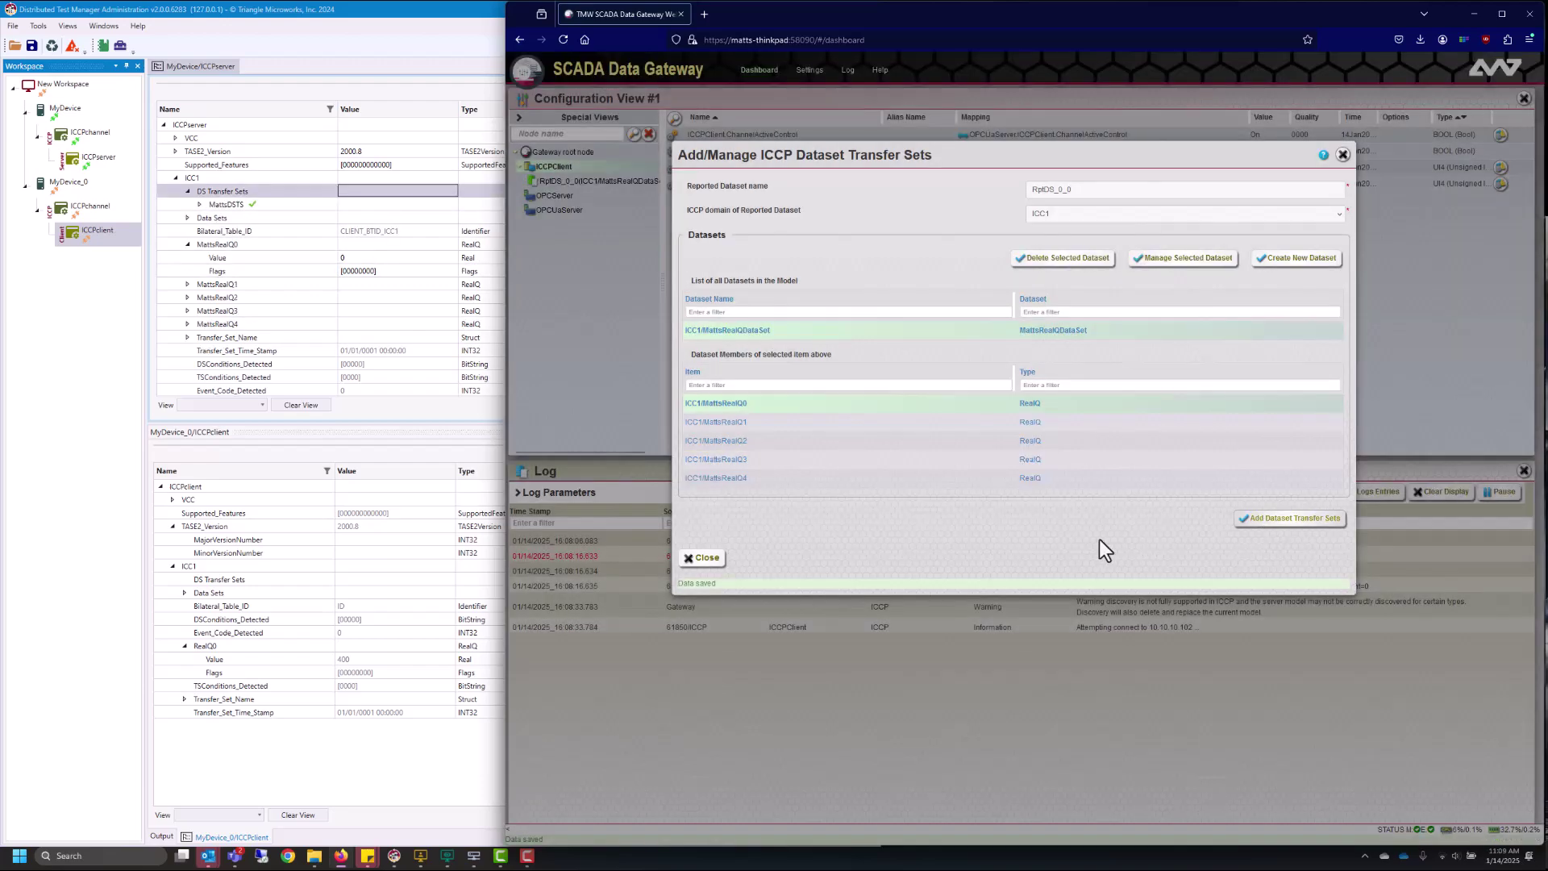
# Add all five points MattsRealQ0–MattsRealQ4 as ICCP items to RptDS_0_0
pyautogui.click(703, 558)
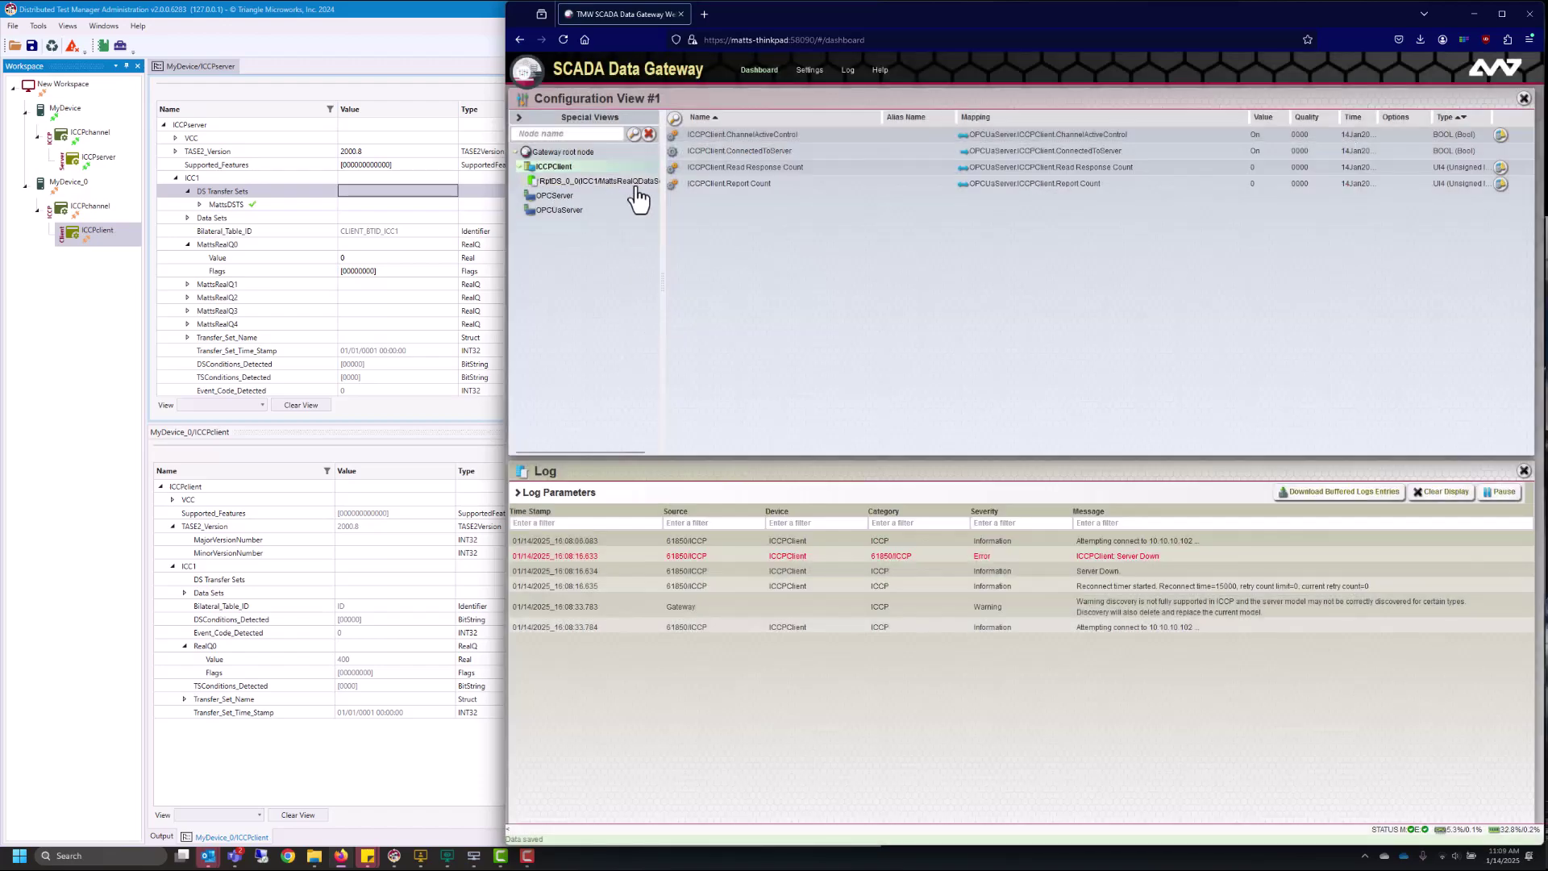
pyautogui.moveTo(581, 183)
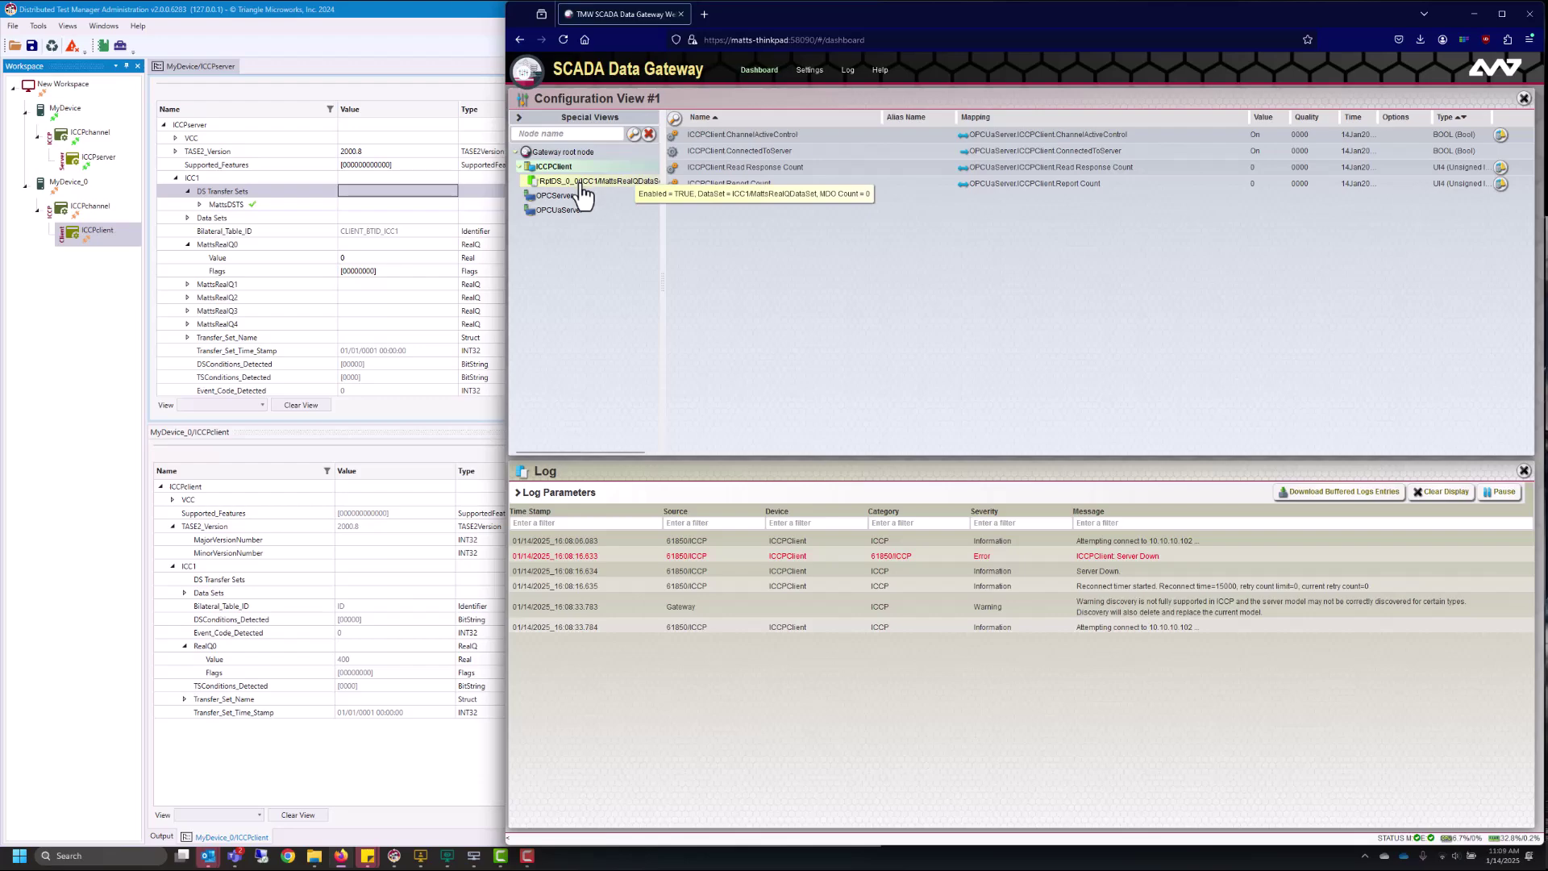
pyautogui.click(582, 184)
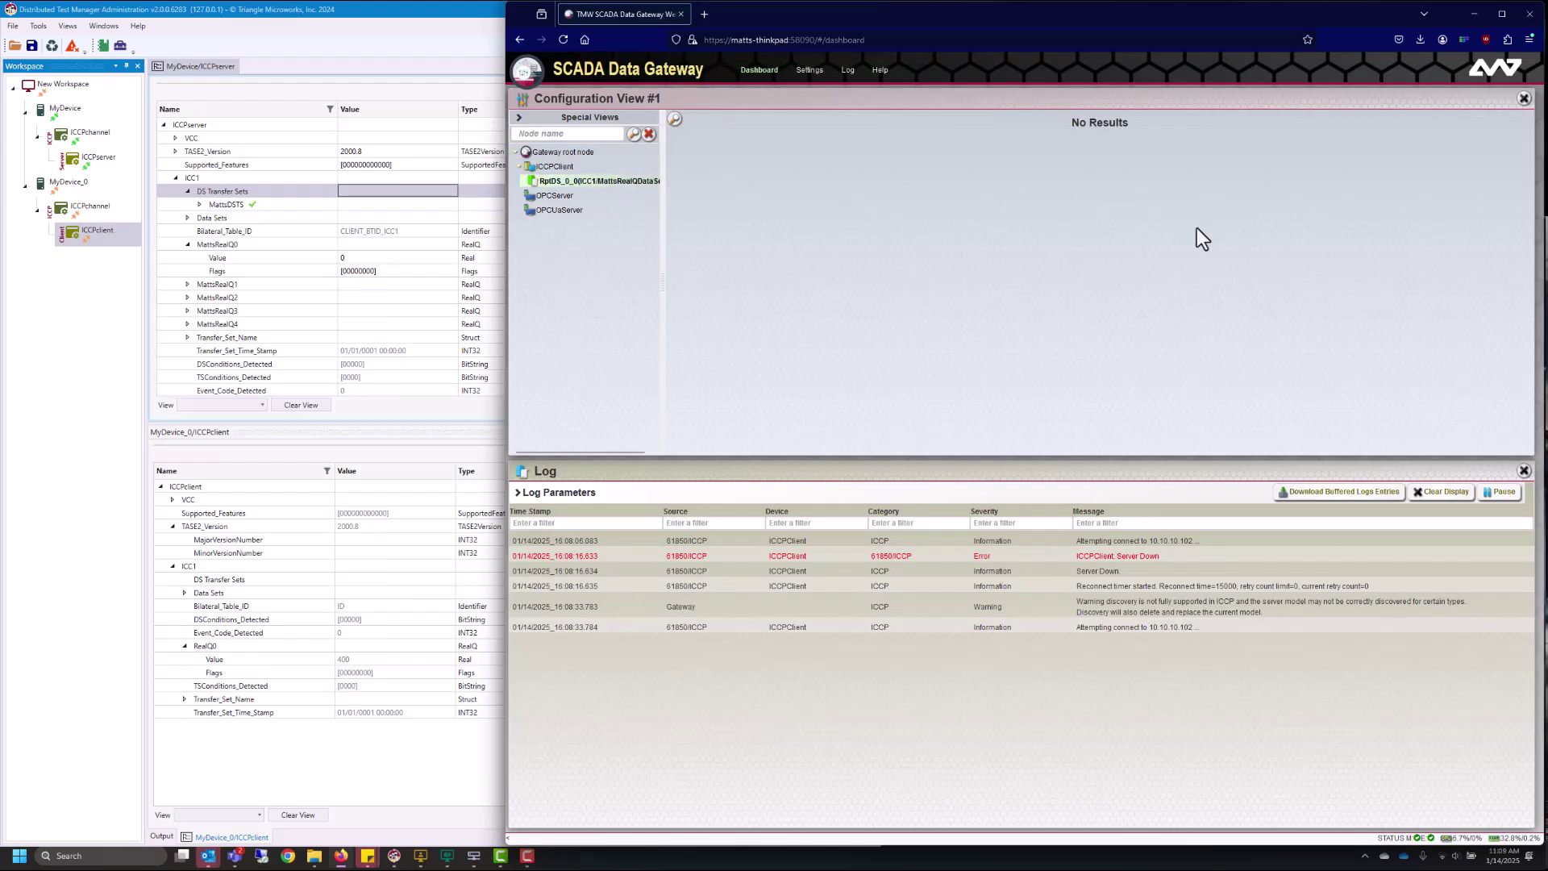
pyautogui.rightClick(590, 183)
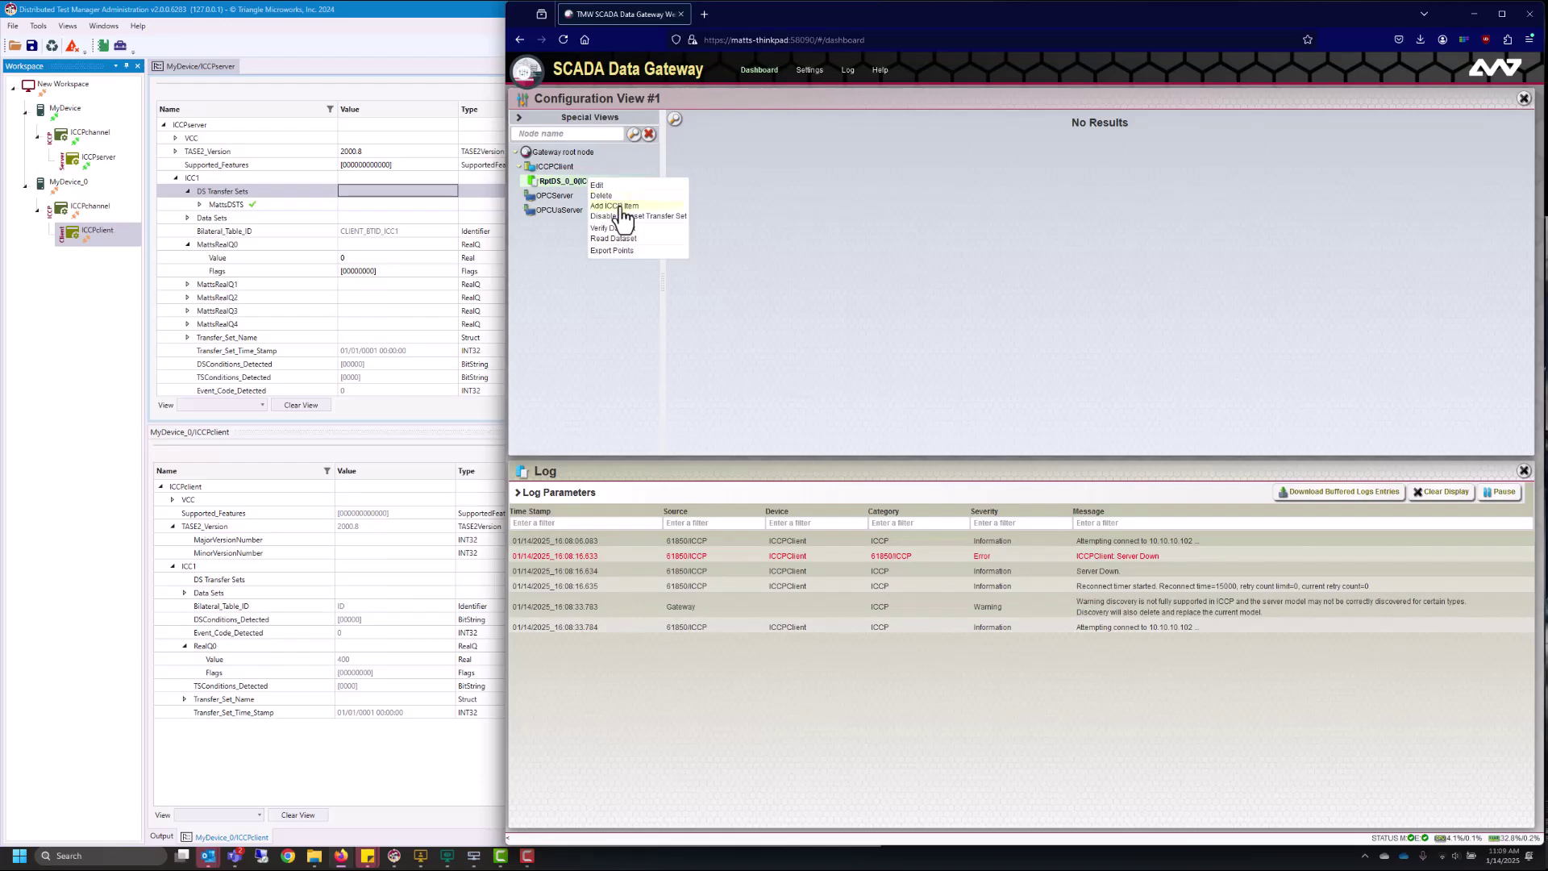
pyautogui.click(623, 208)
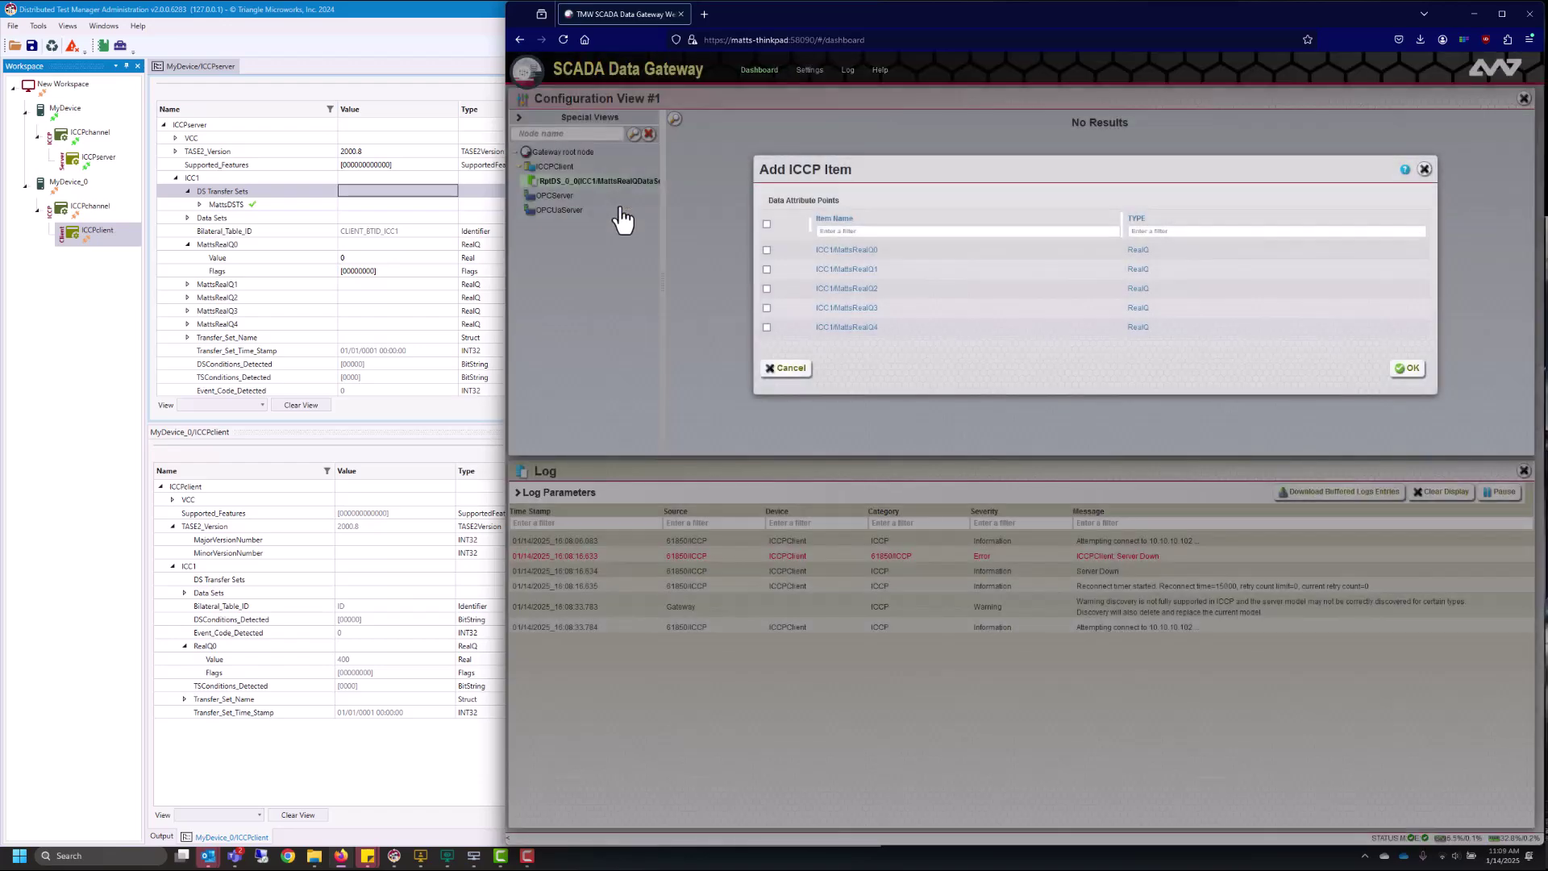
pyautogui.click(767, 224)
pyautogui.click(1408, 369)
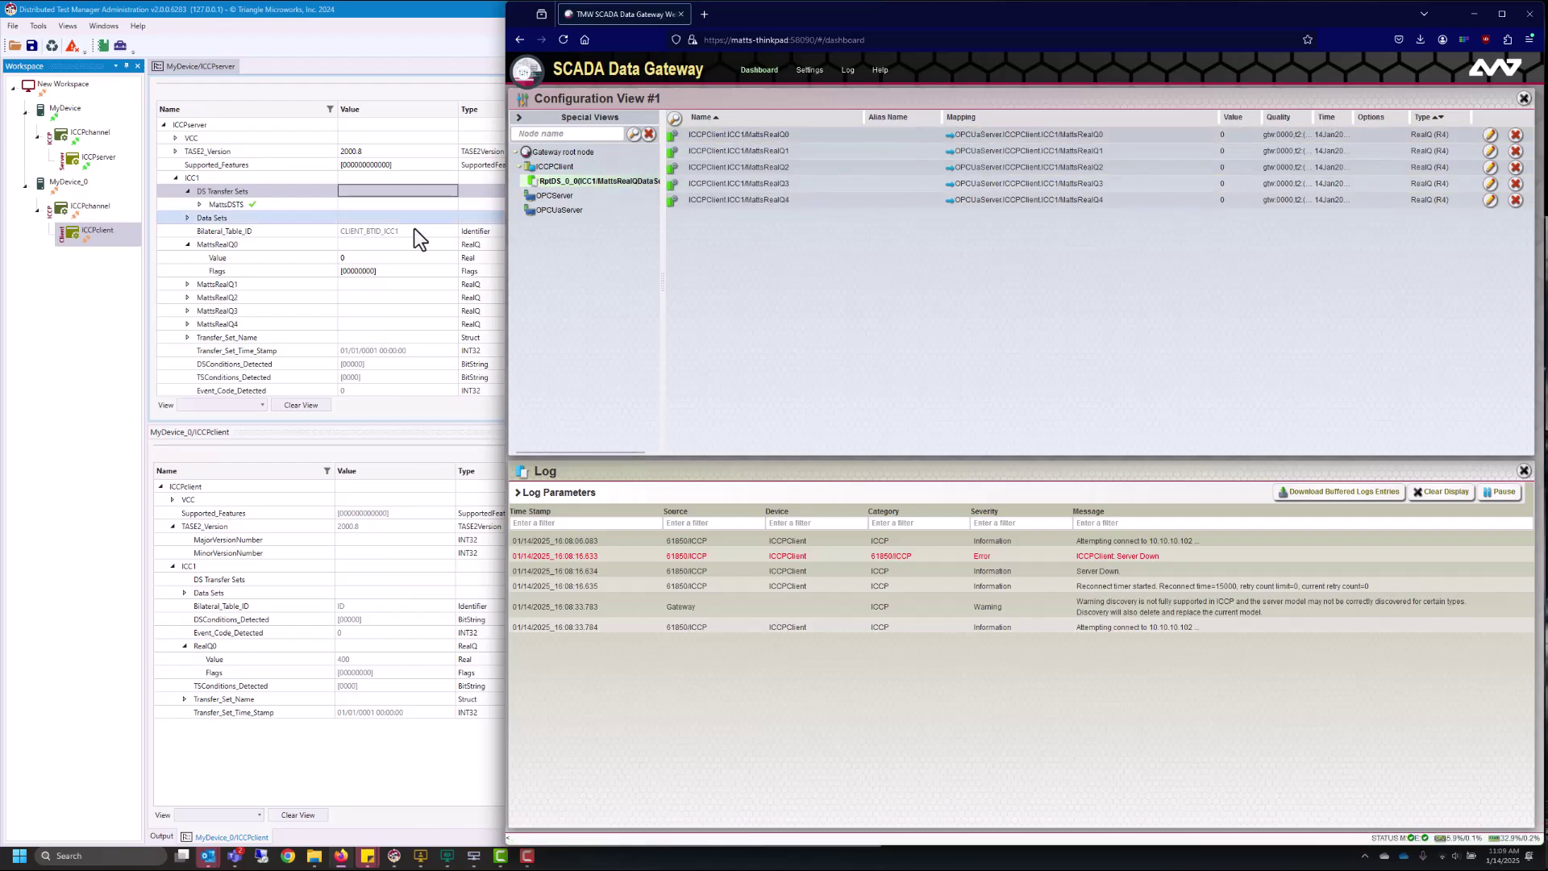
# Set MattsRealQ0 to 200 on the test manager's ICCP server and check it in the gateway
pyautogui.click(371, 257)
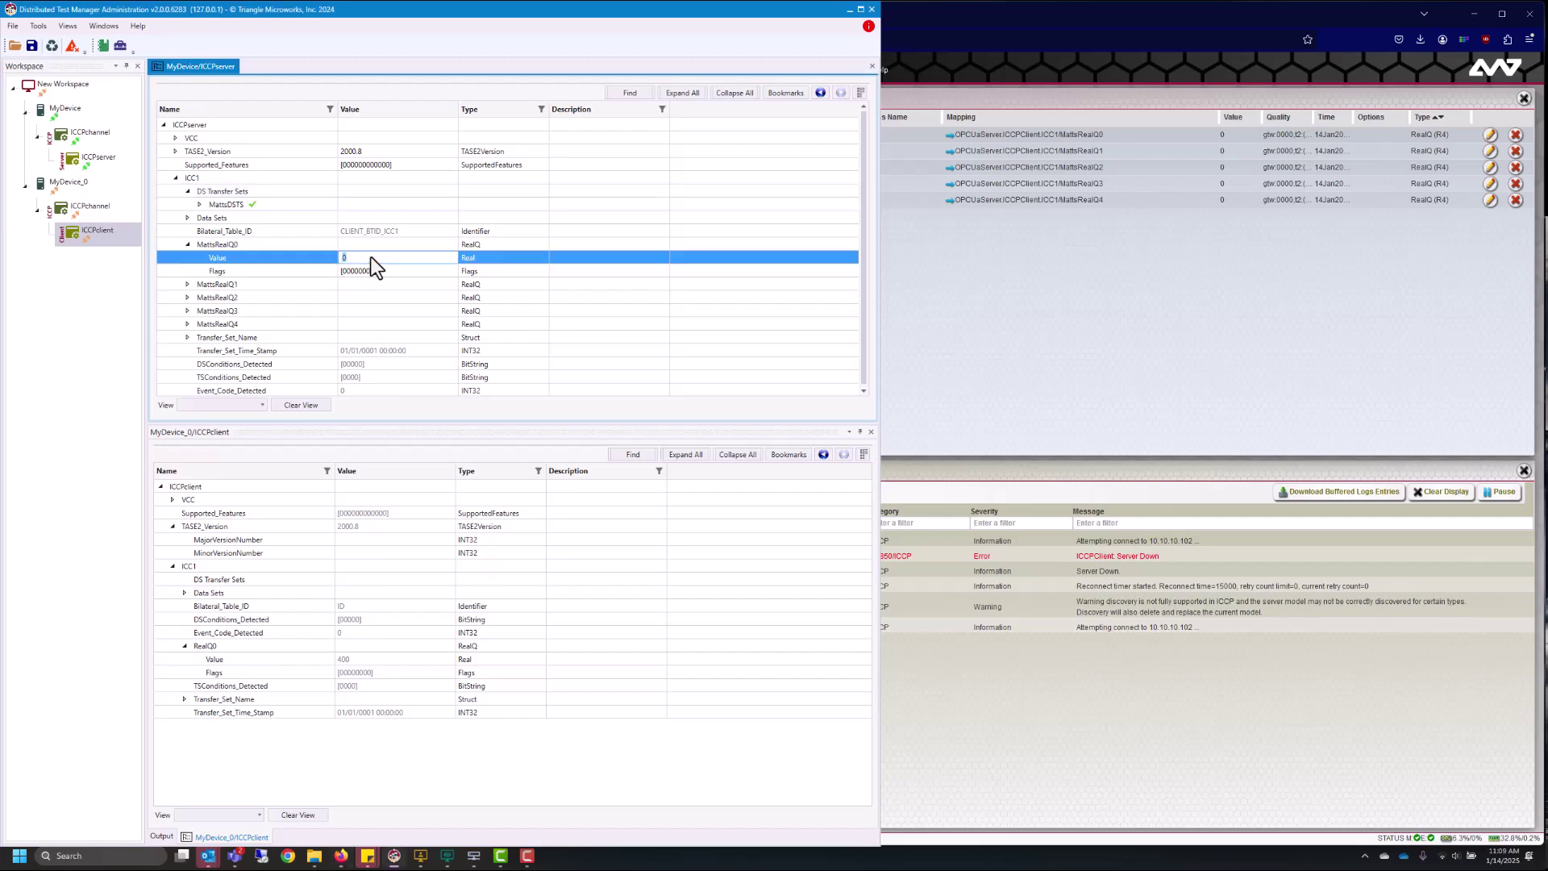
pyautogui.write('200')
pyautogui.click(374, 273)
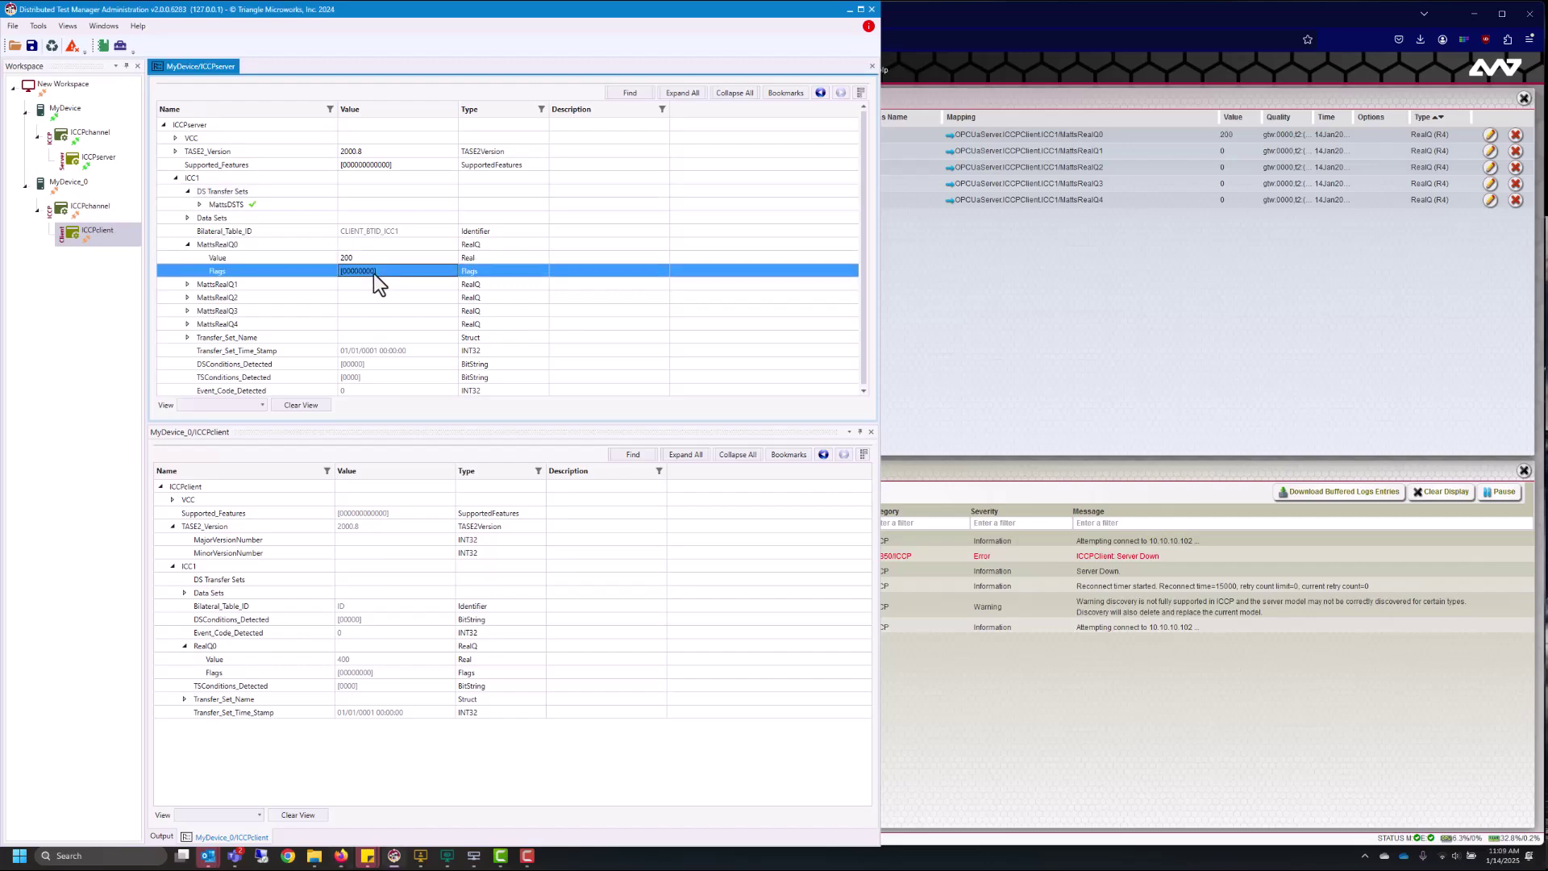
pyautogui.click(1100, 273)
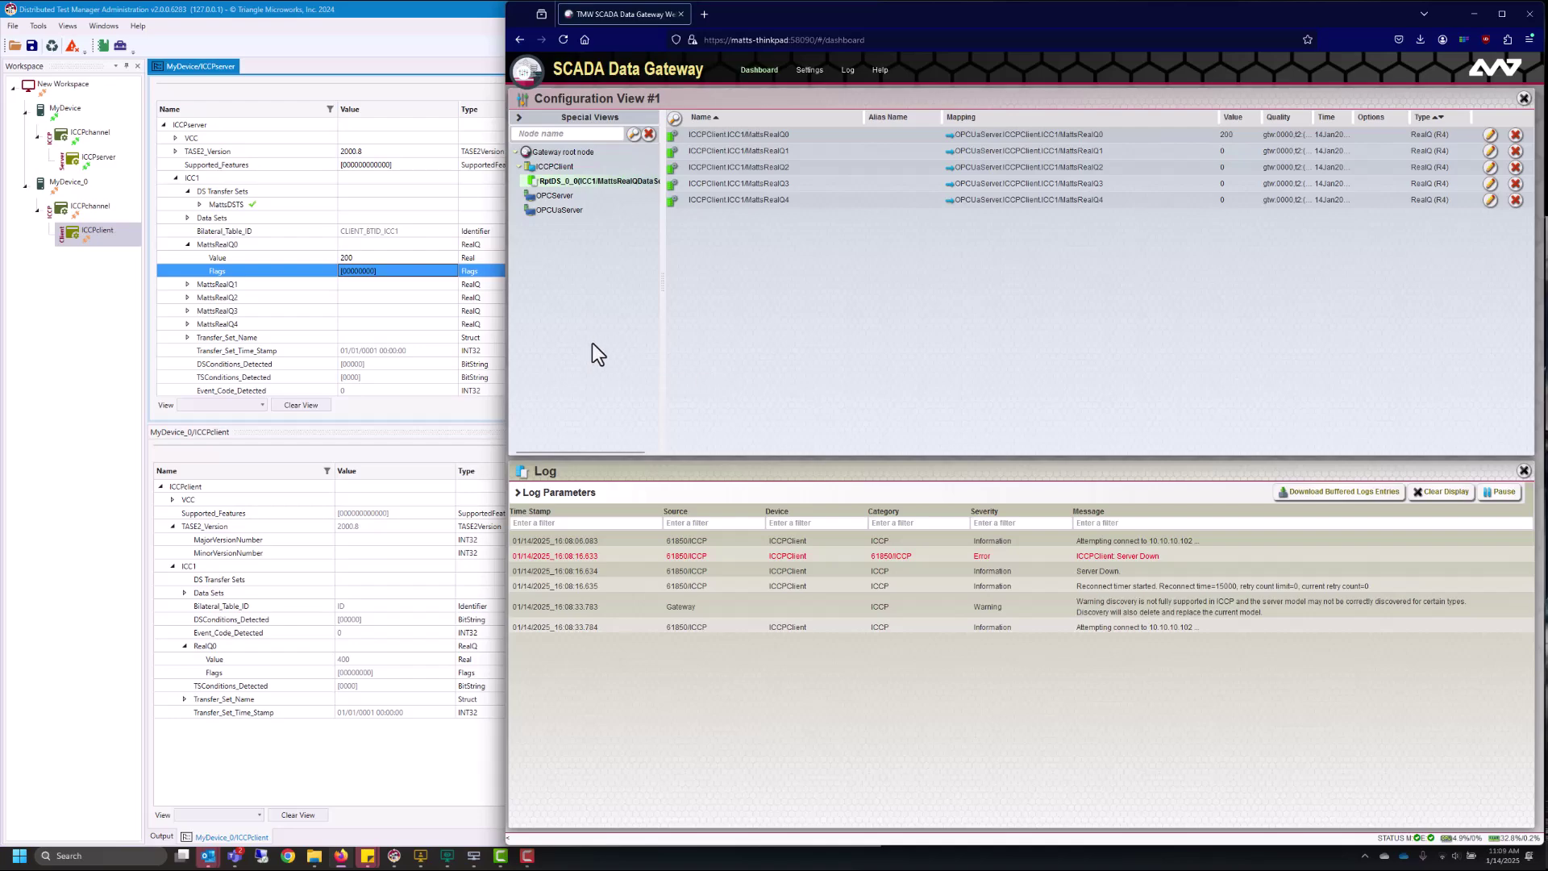
# Add an ICCP server under the gateway root node and name it ICCPServer
pyautogui.rightClick(579, 160)
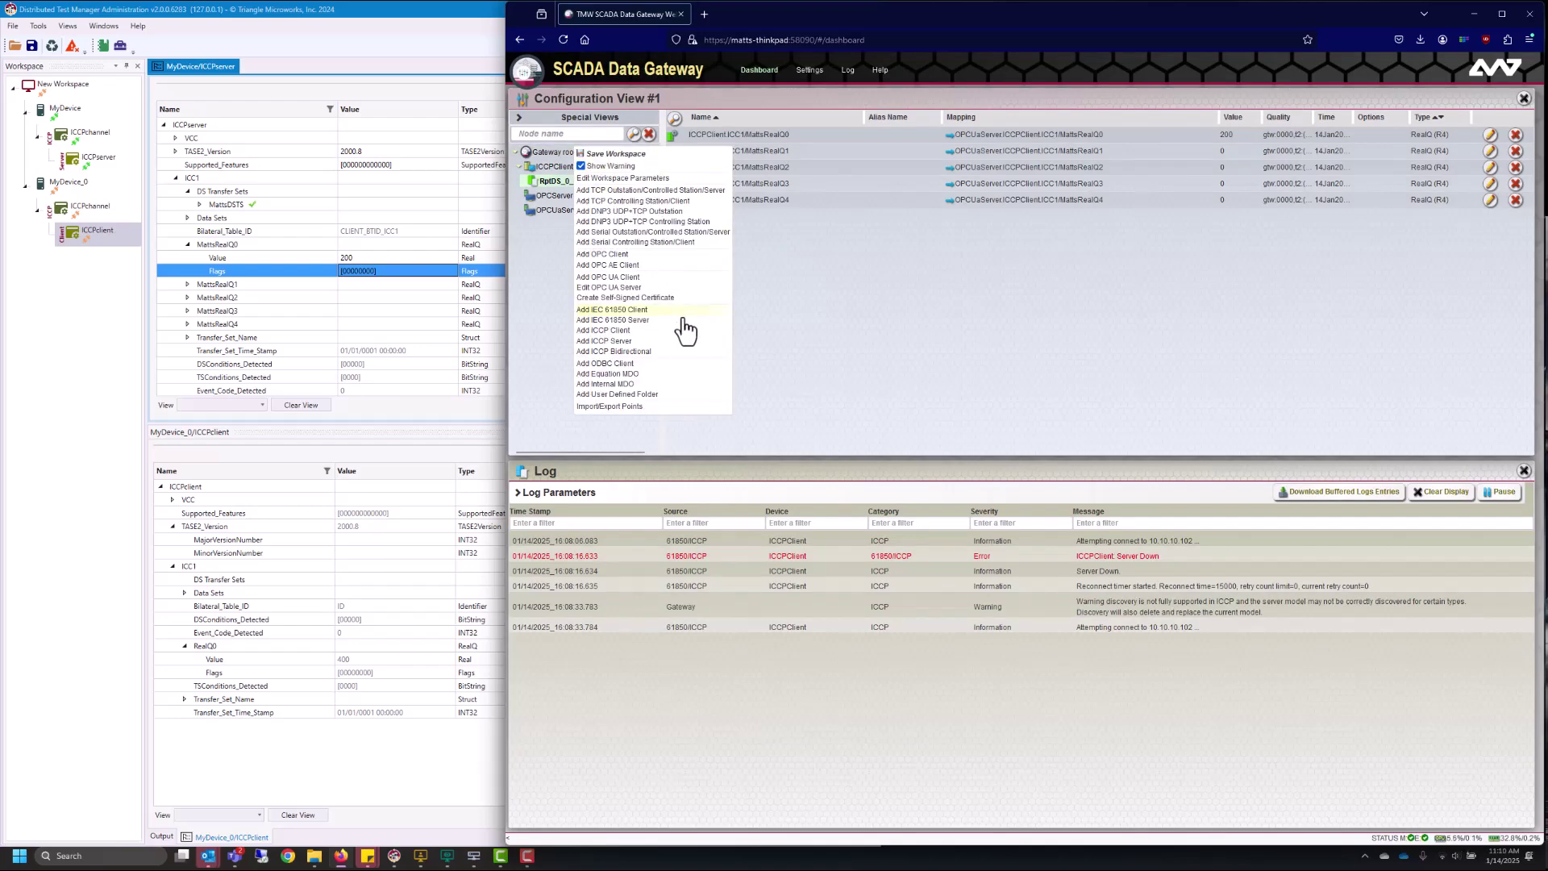
pyautogui.click(619, 346)
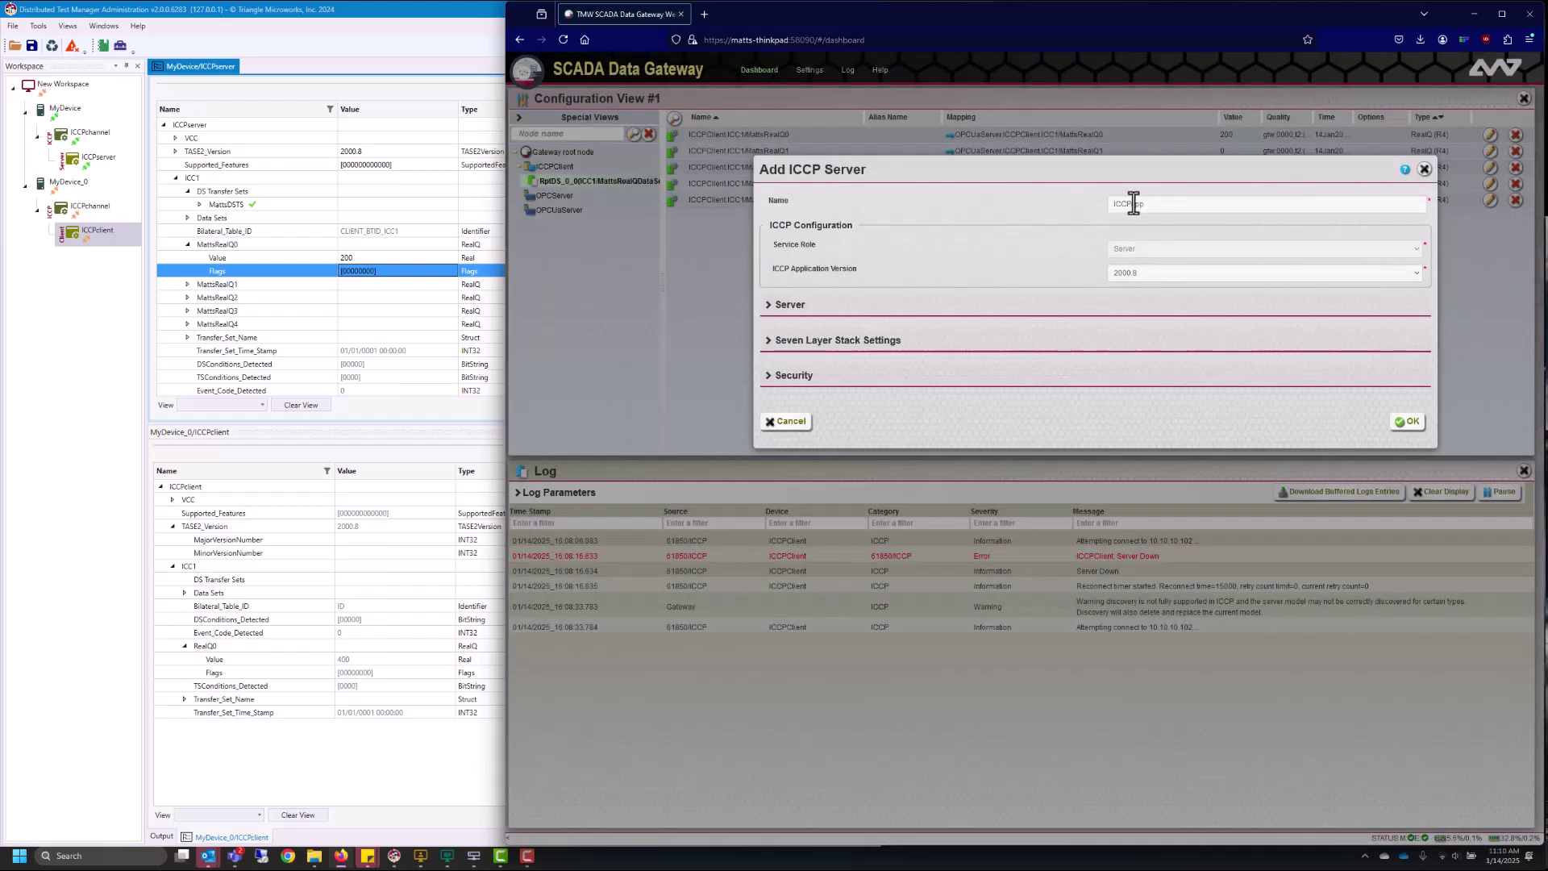
pyautogui.moveTo(1132, 205); pyautogui.dragTo(1186, 210)
pyautogui.write('Ser')
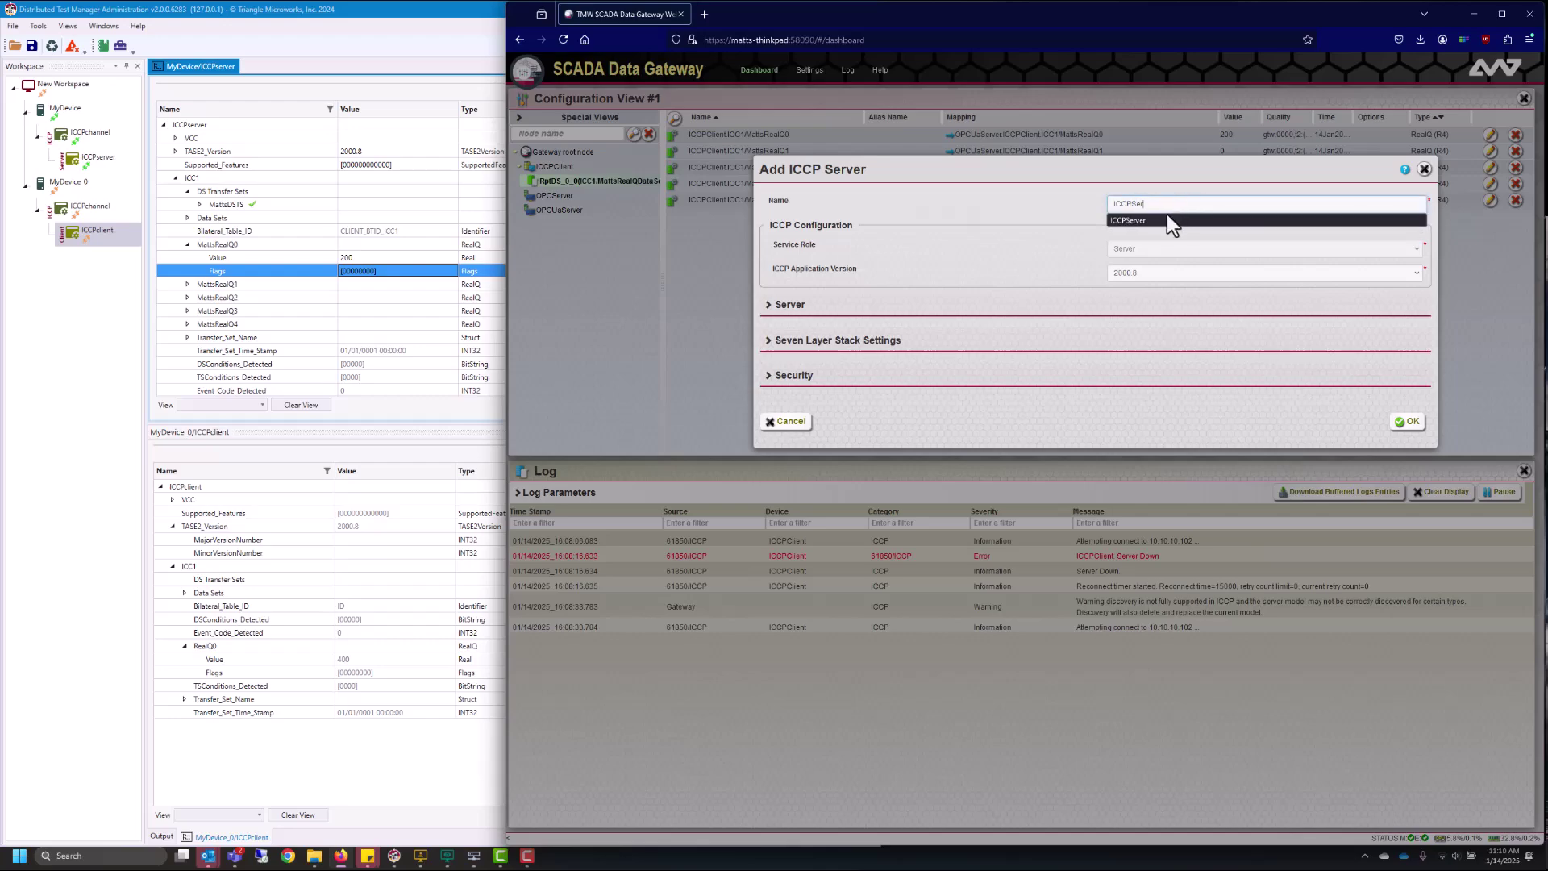
pyautogui.click(1168, 217)
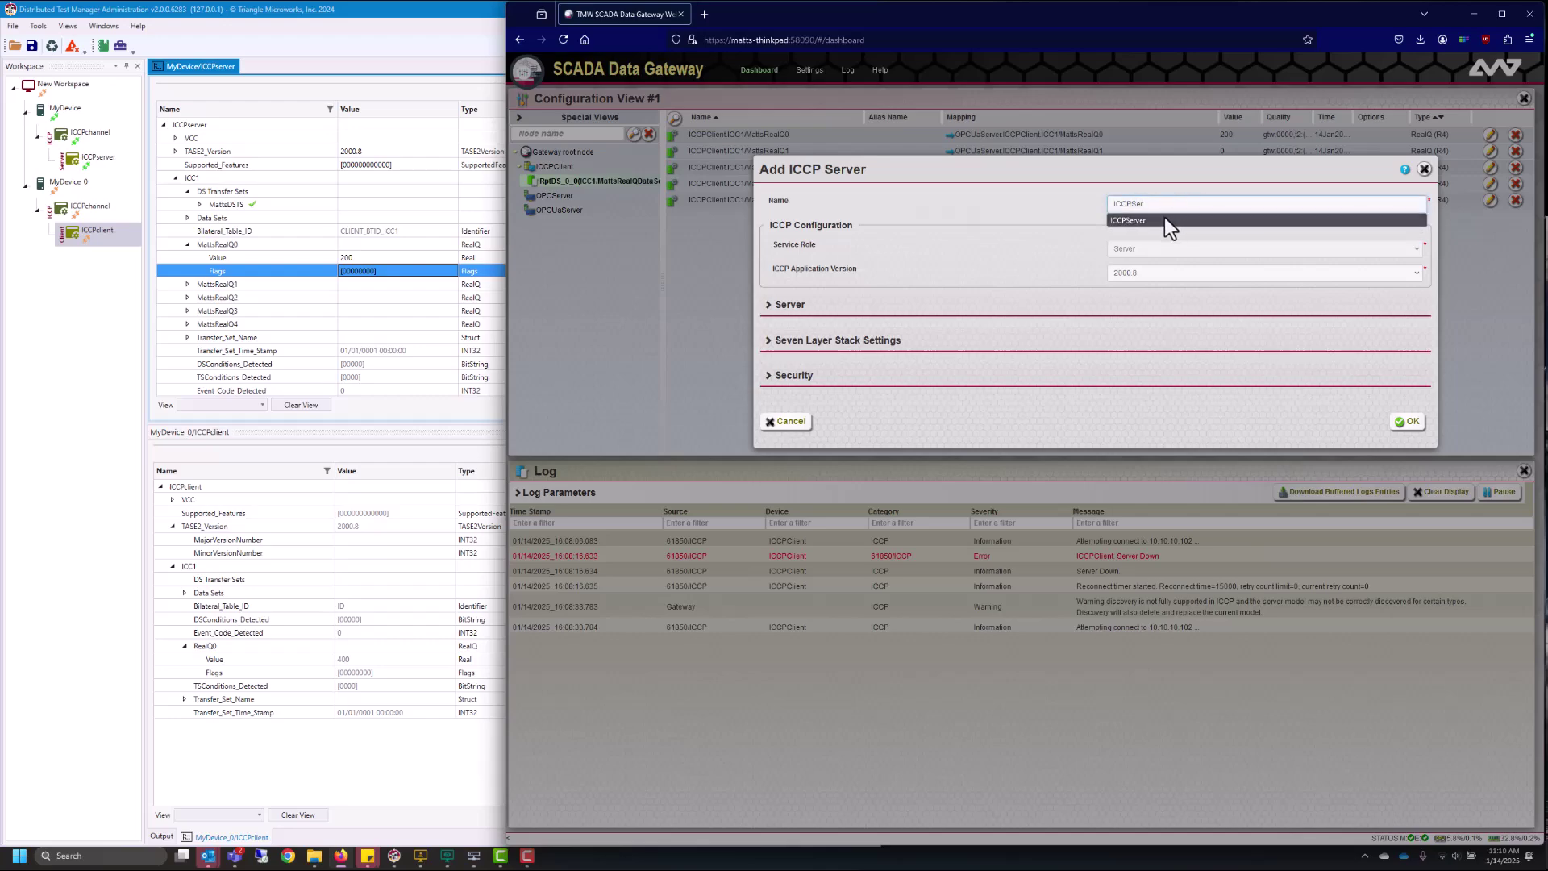
# Enter 10.10.10.106 as the server's TCP/IP address, keeping port 102
pyautogui.click(773, 306)
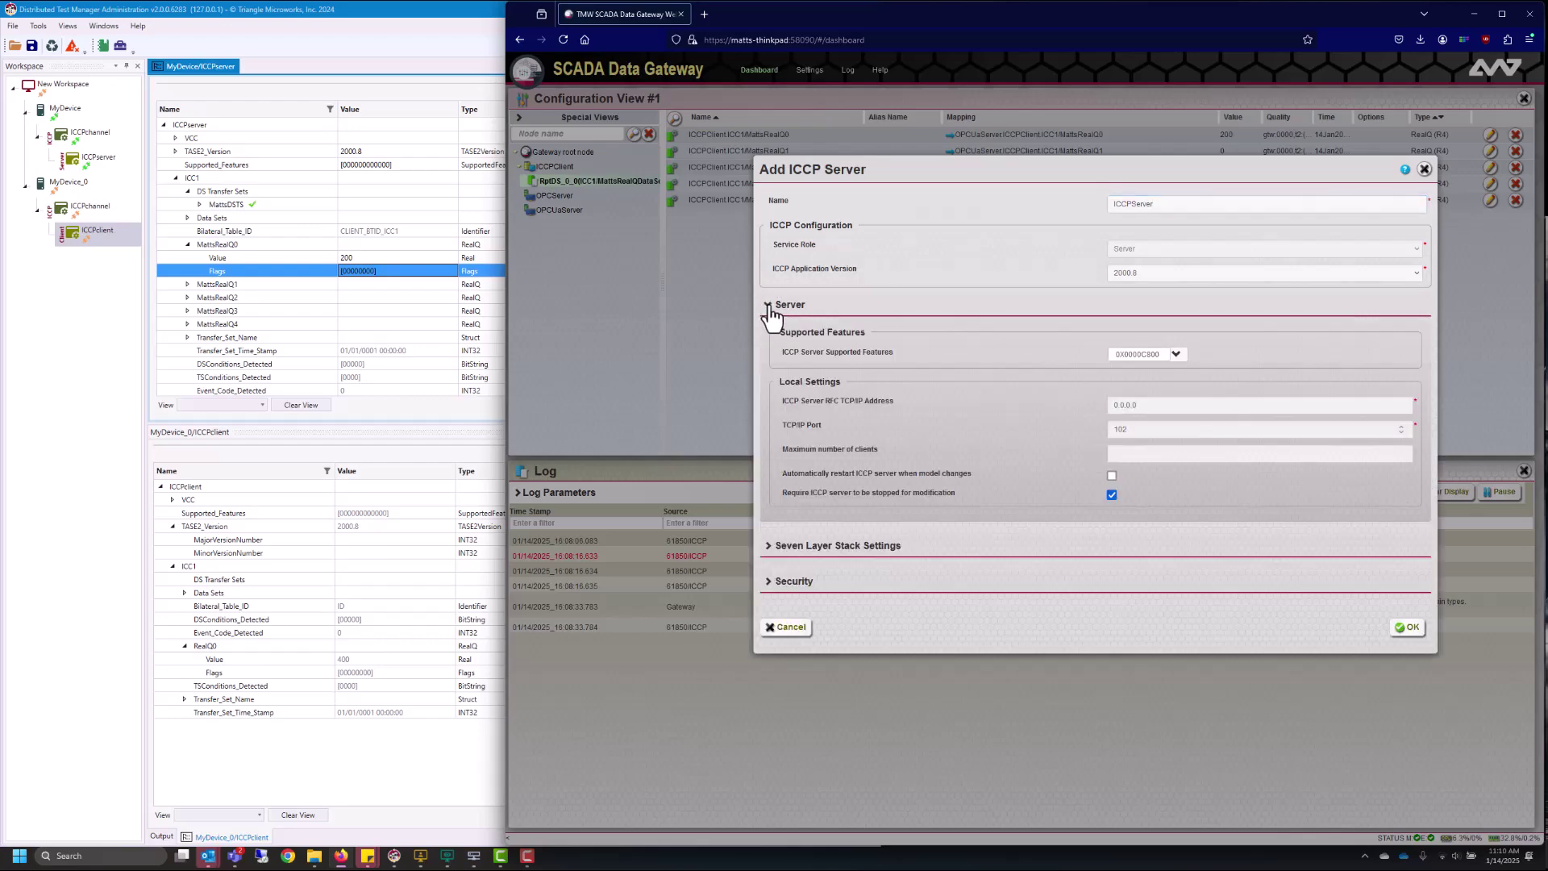
pyautogui.tripleClick(1104, 409)
pyautogui.write('10')
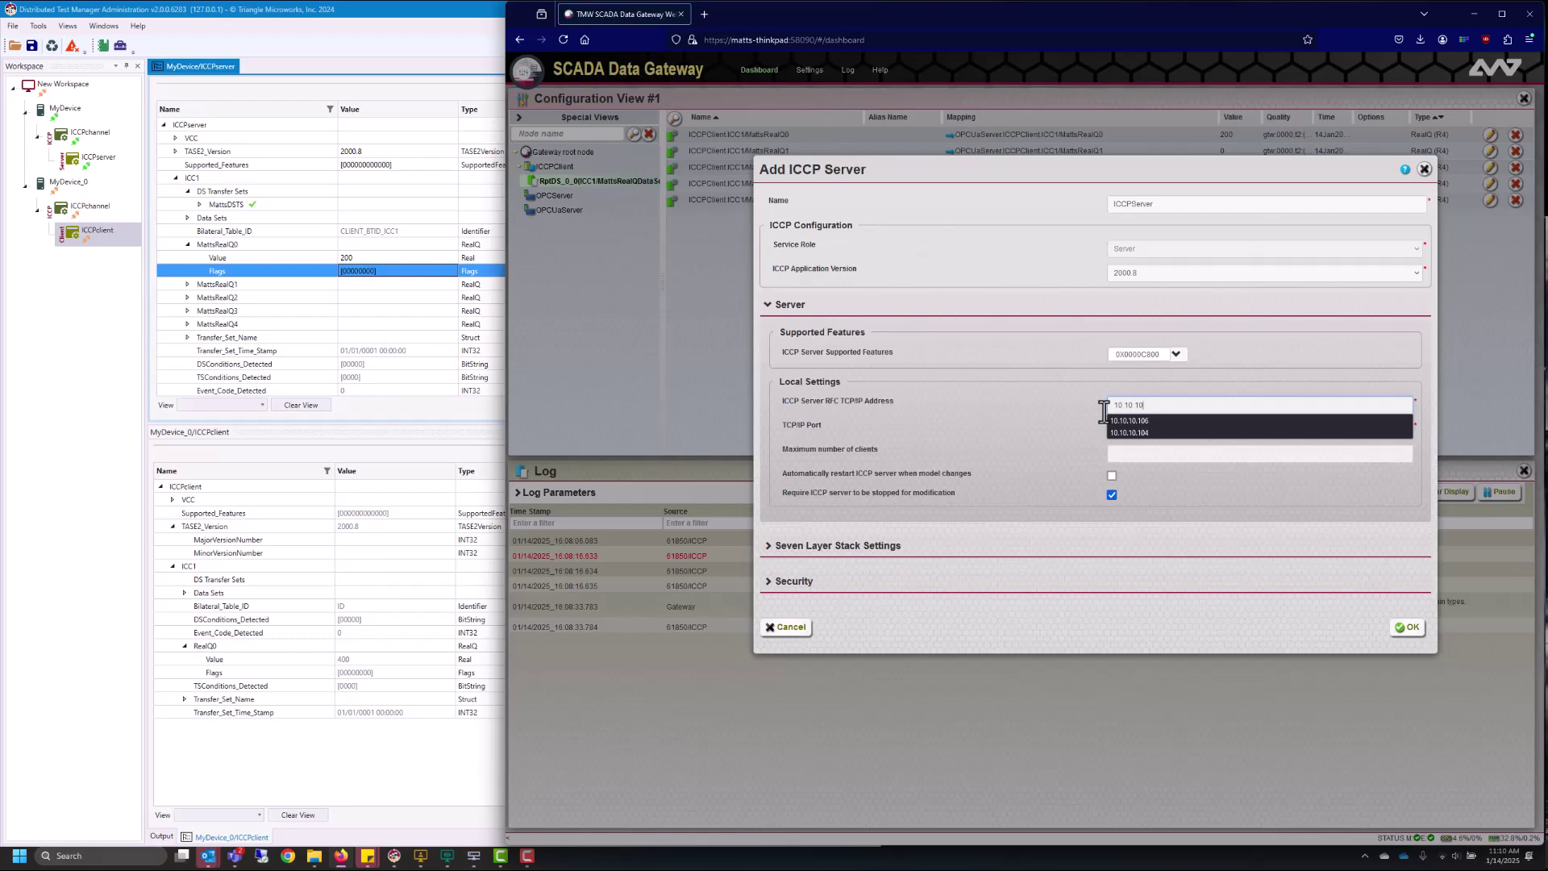
pyautogui.write('.10.10.106')
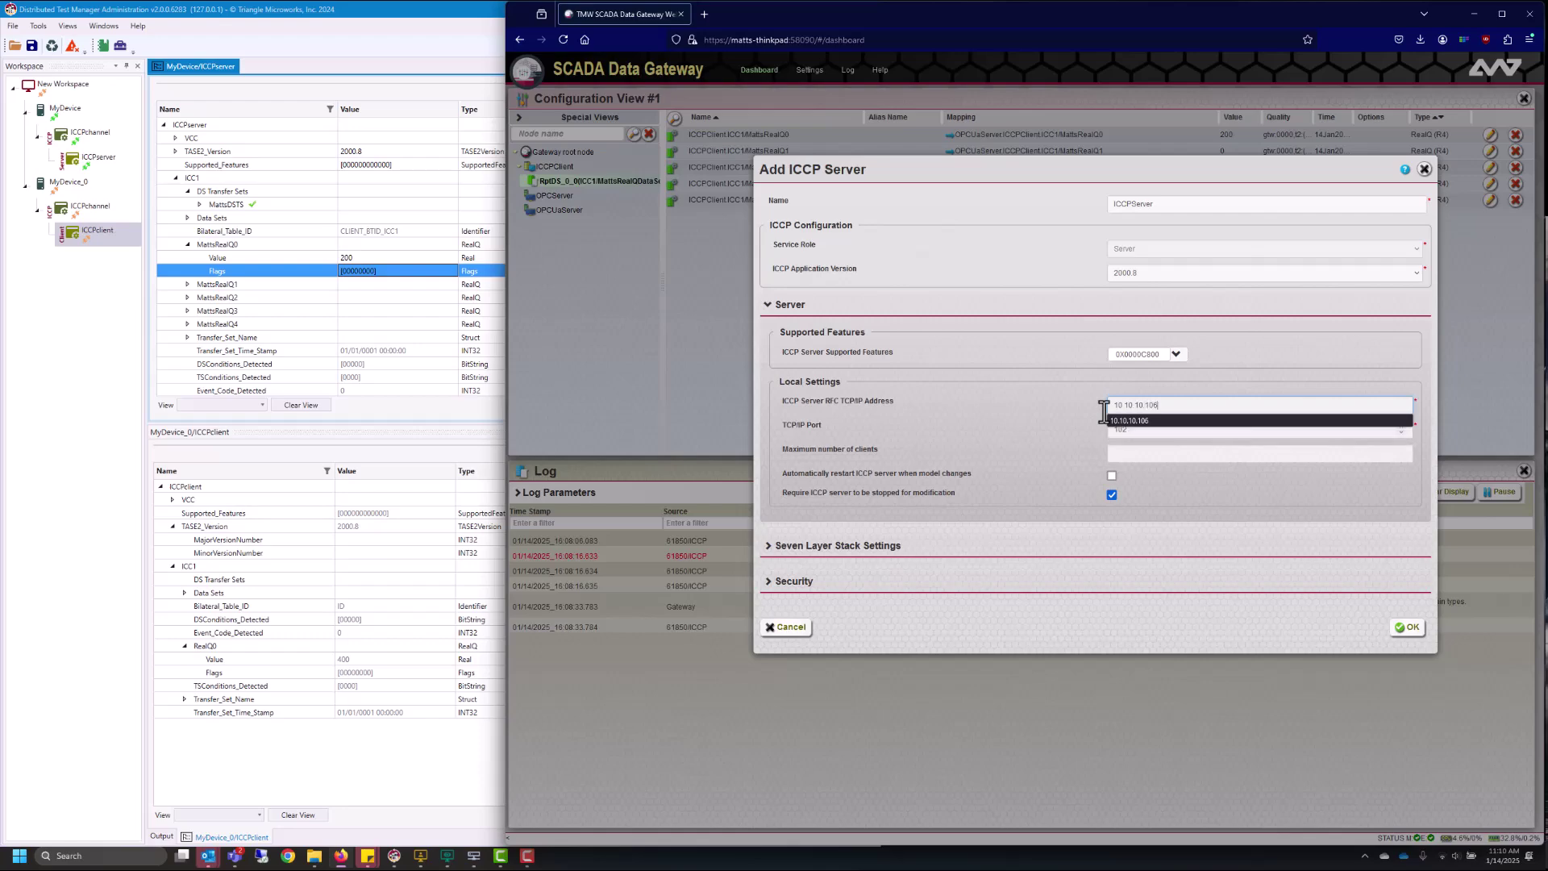
pyautogui.click(1051, 432)
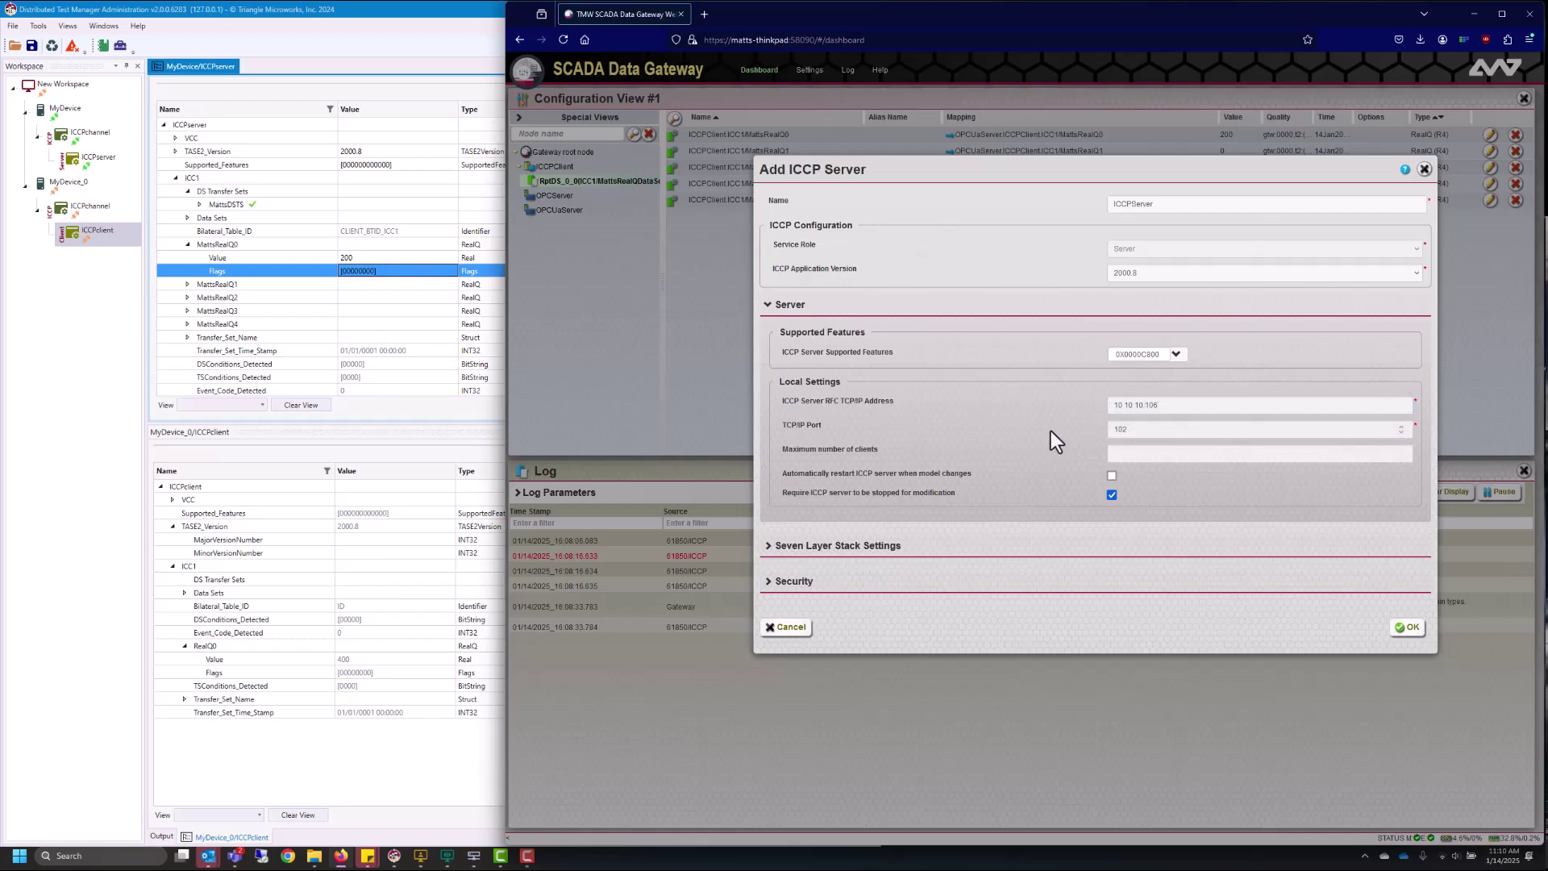
# Create ICCPServer, expand it, and stop the ICCP server
pyautogui.click(1409, 627)
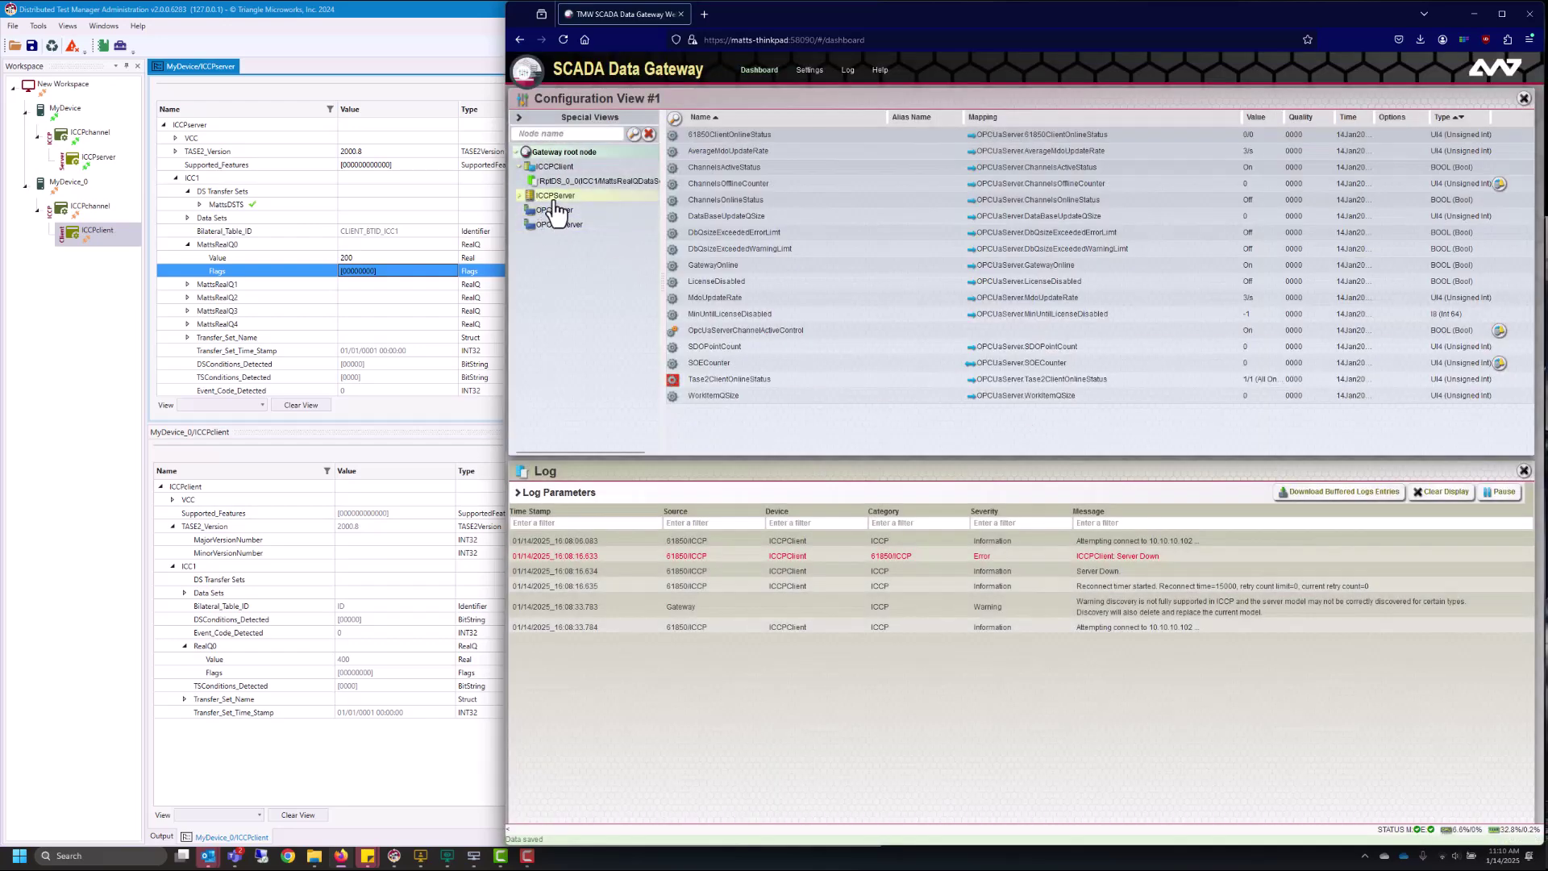
pyautogui.click(519, 198)
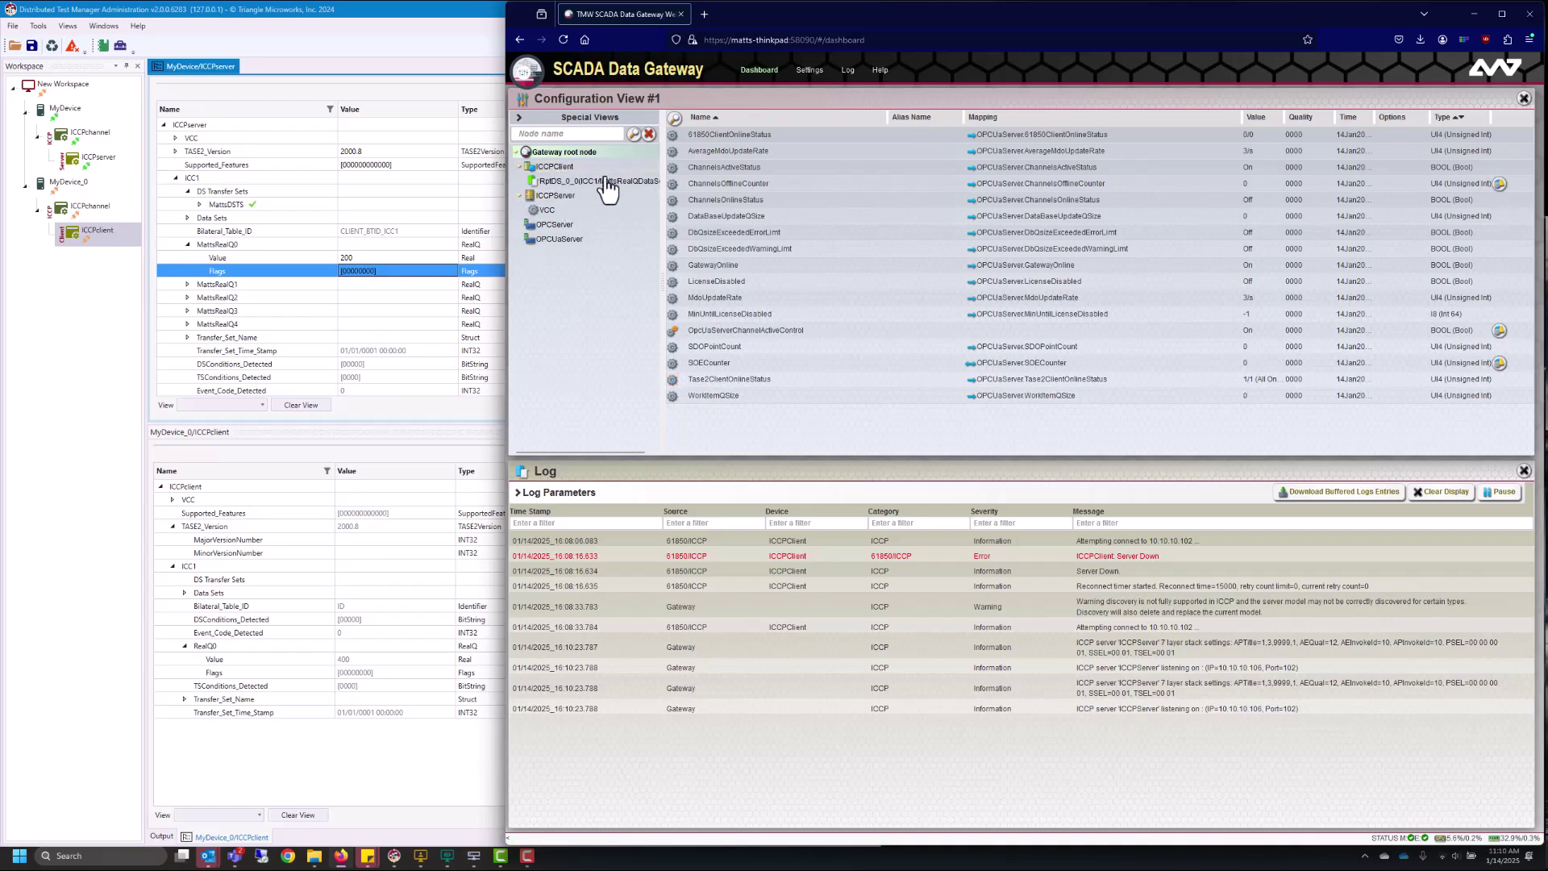
pyautogui.rightClick(562, 196)
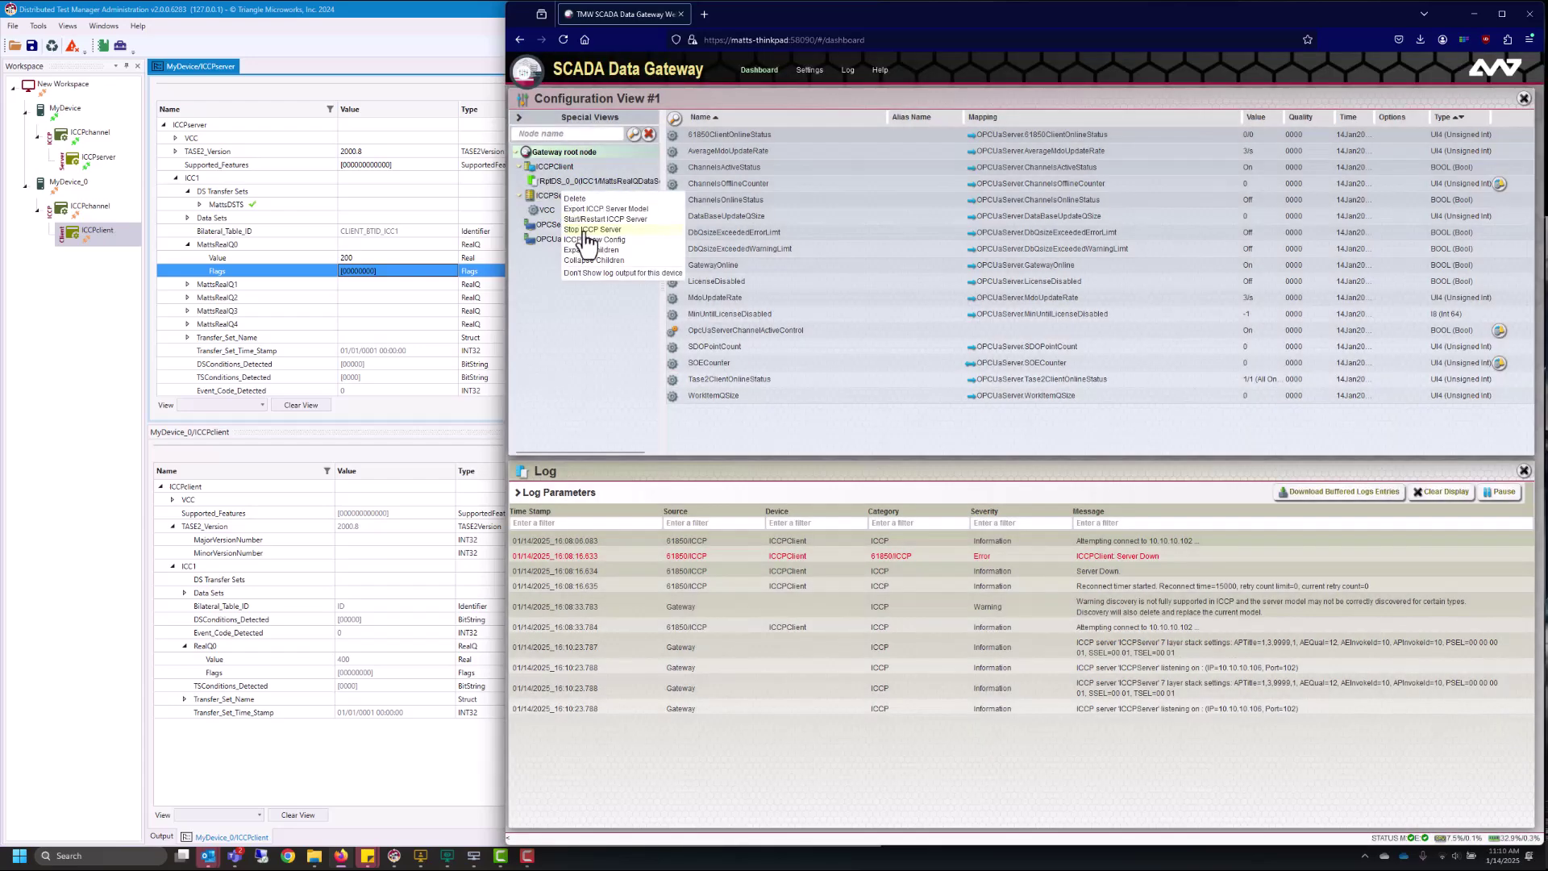
pyautogui.click(583, 231)
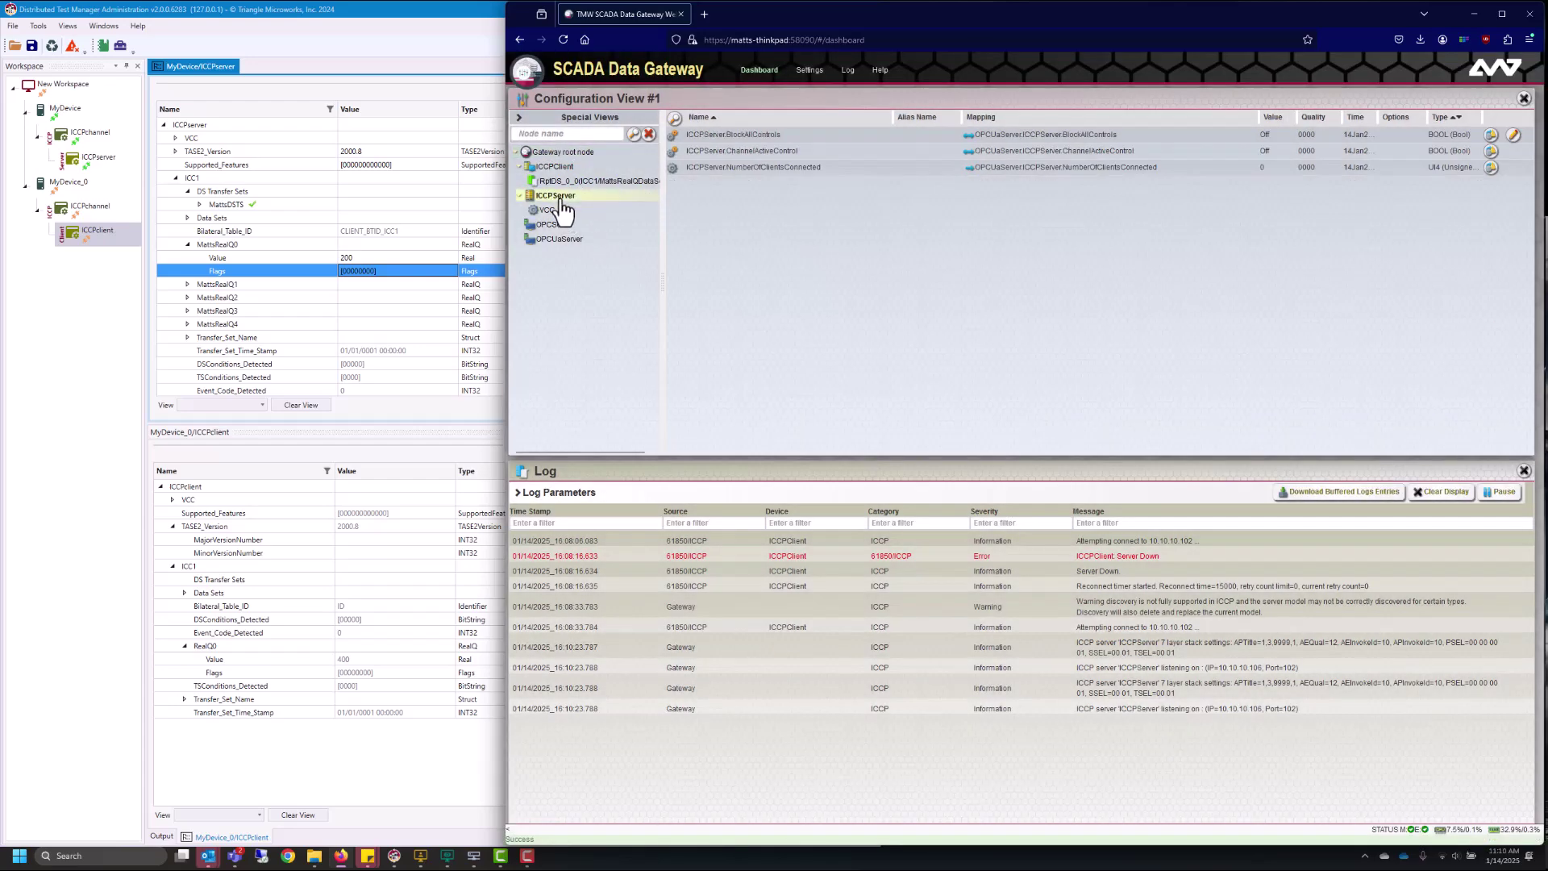
# Add an ICCP domain named ICC1 to ICCPServer
pyautogui.rightClick(562, 201)
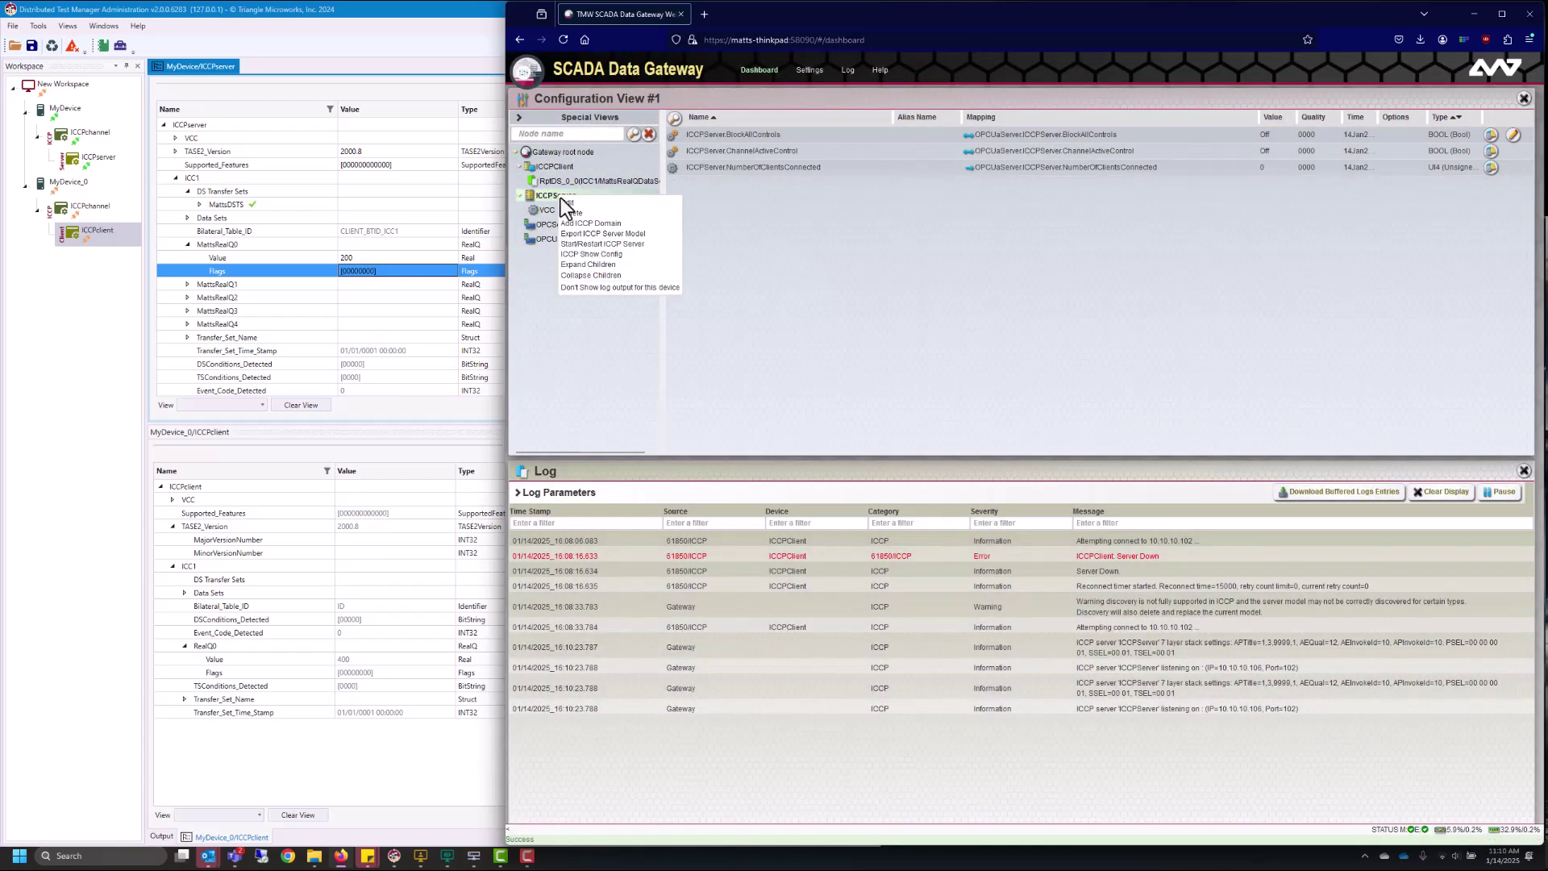
pyautogui.click(612, 225)
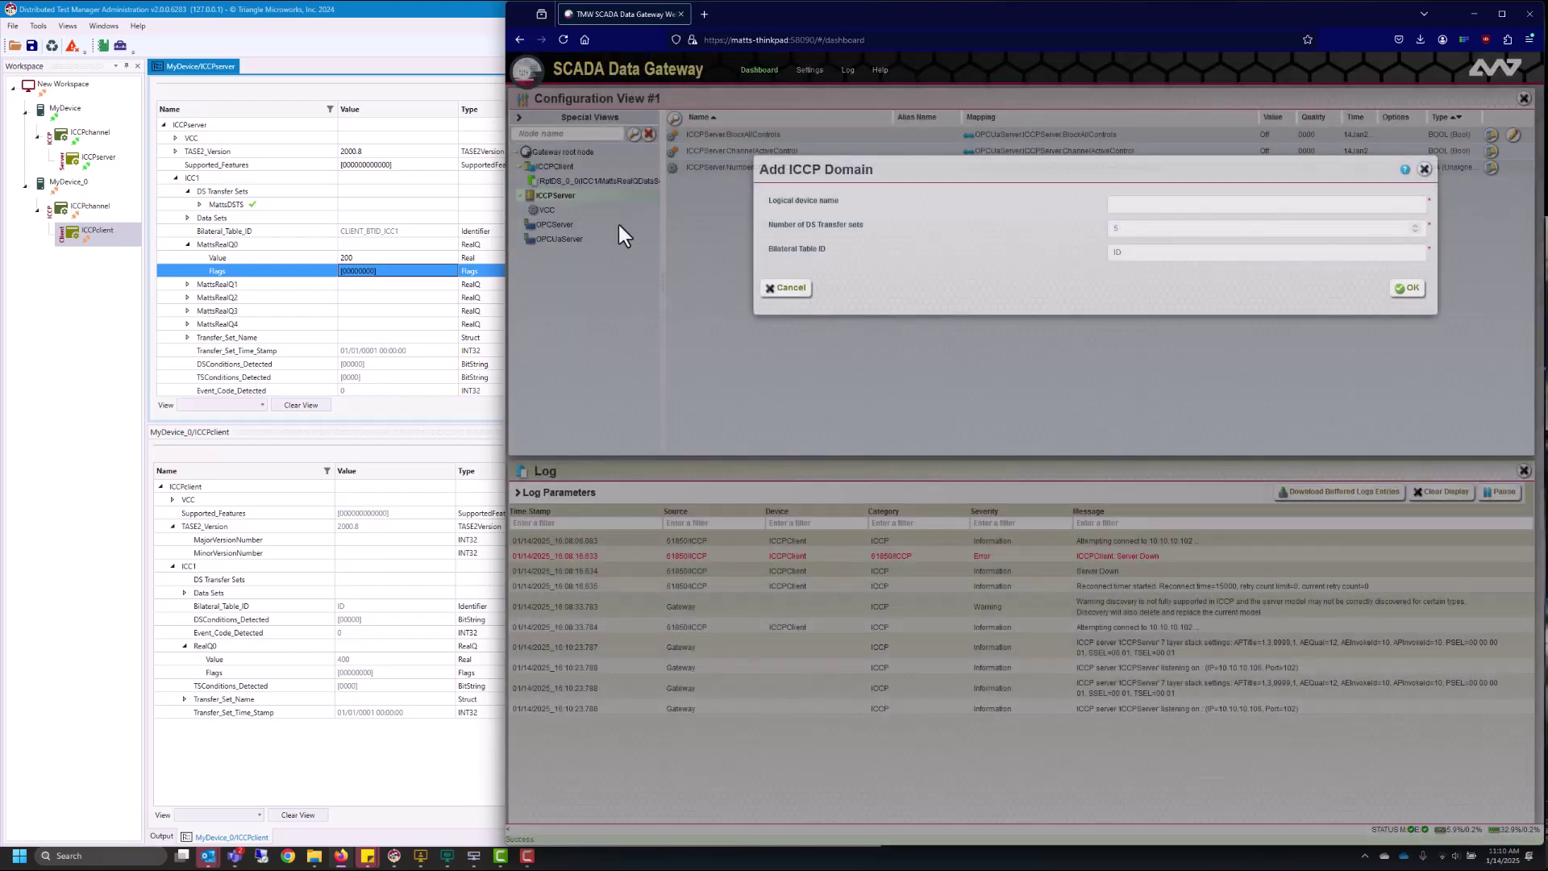
pyautogui.click(1128, 207)
pyautogui.write('ICC1')
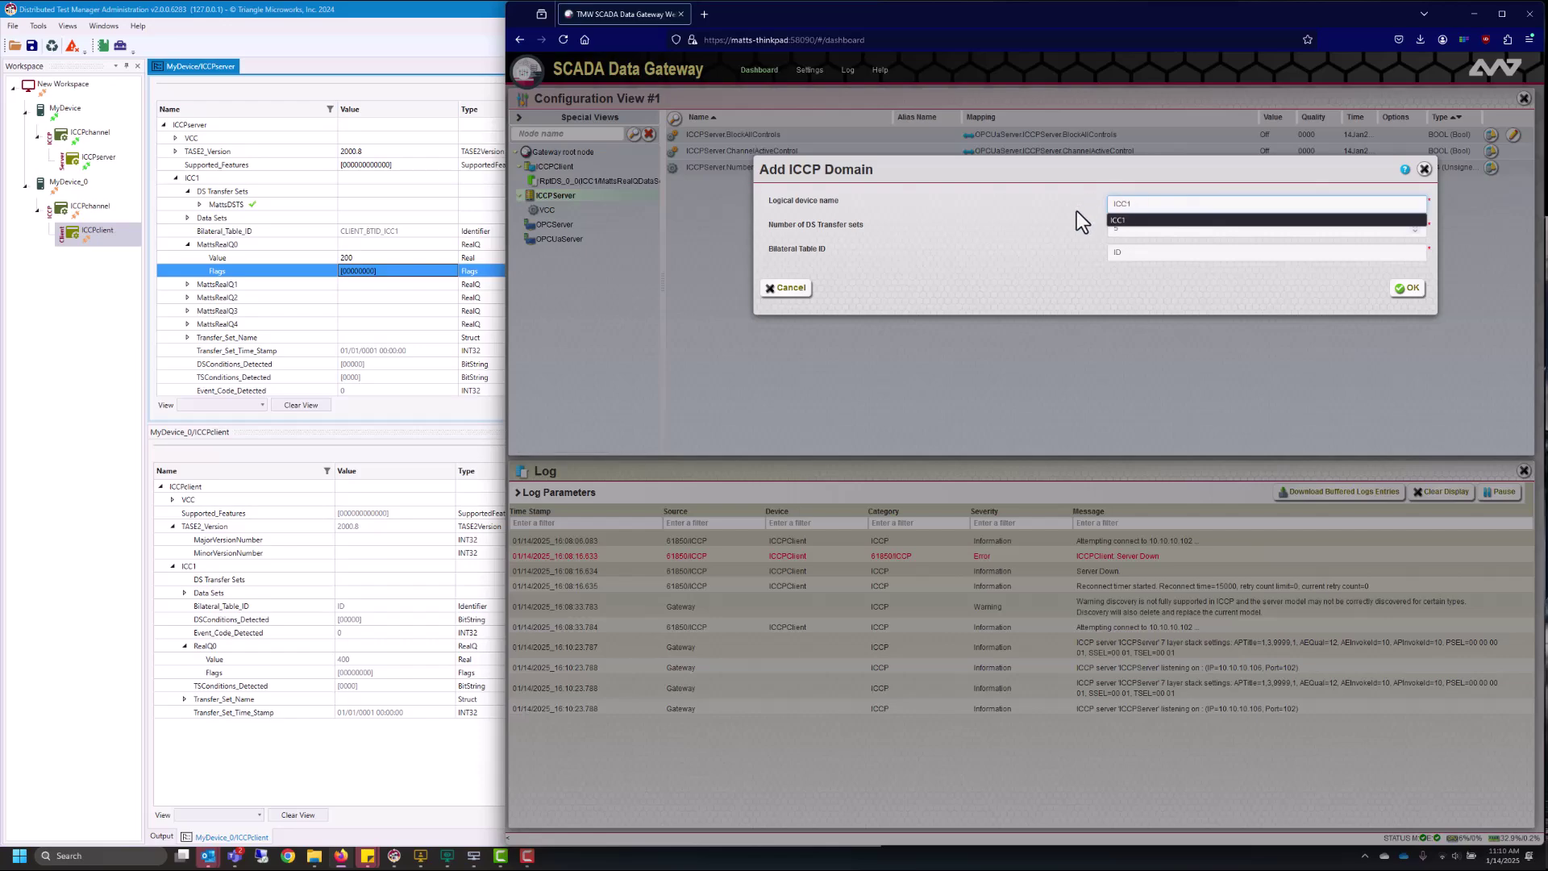
pyautogui.click(892, 245)
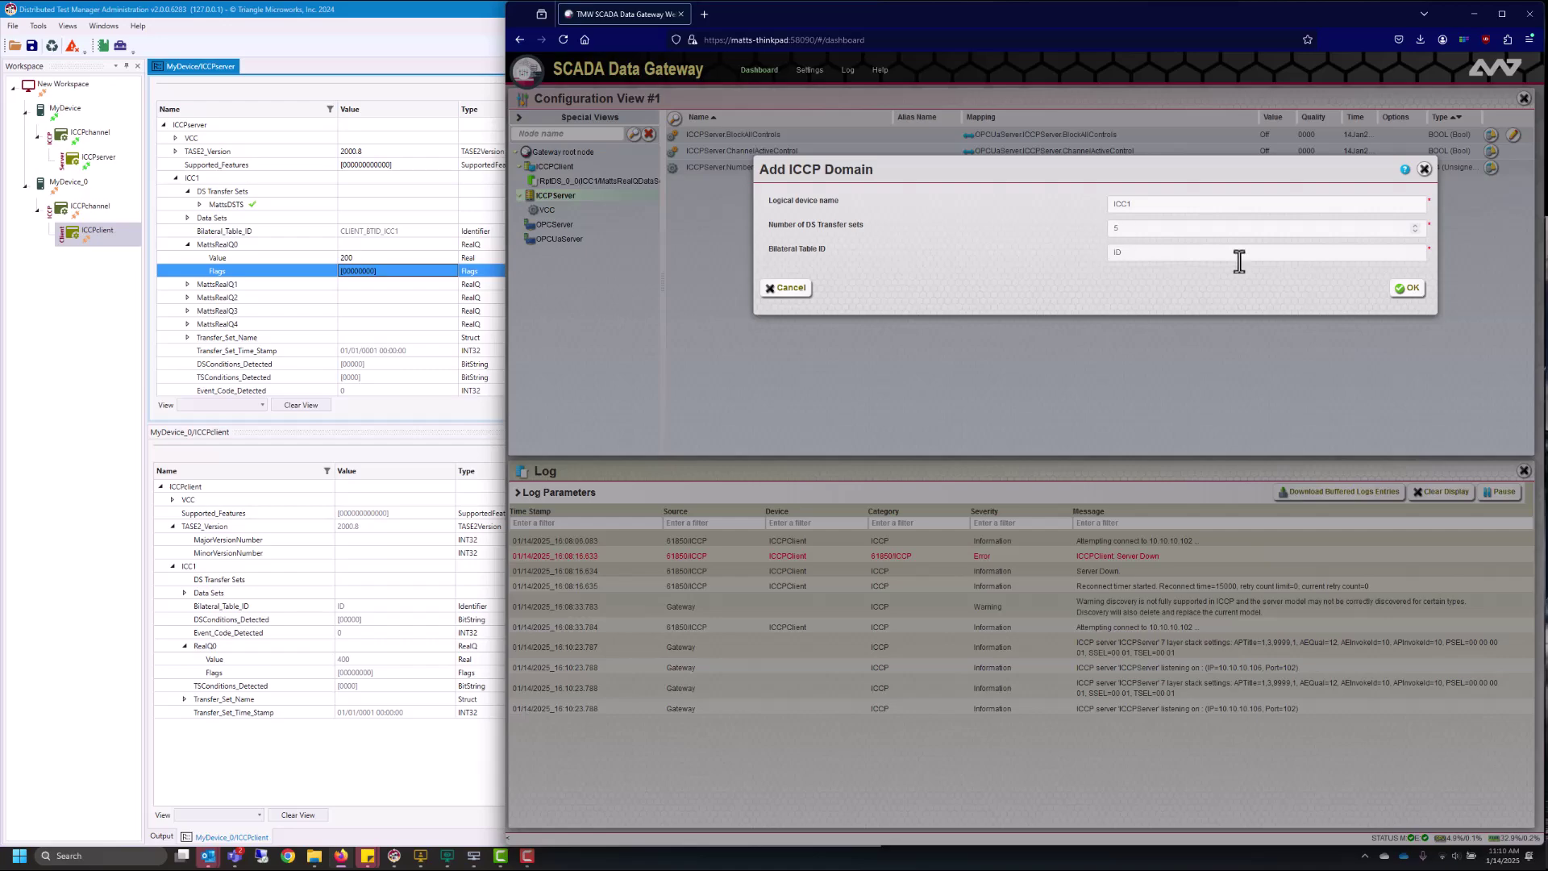
pyautogui.click(1405, 290)
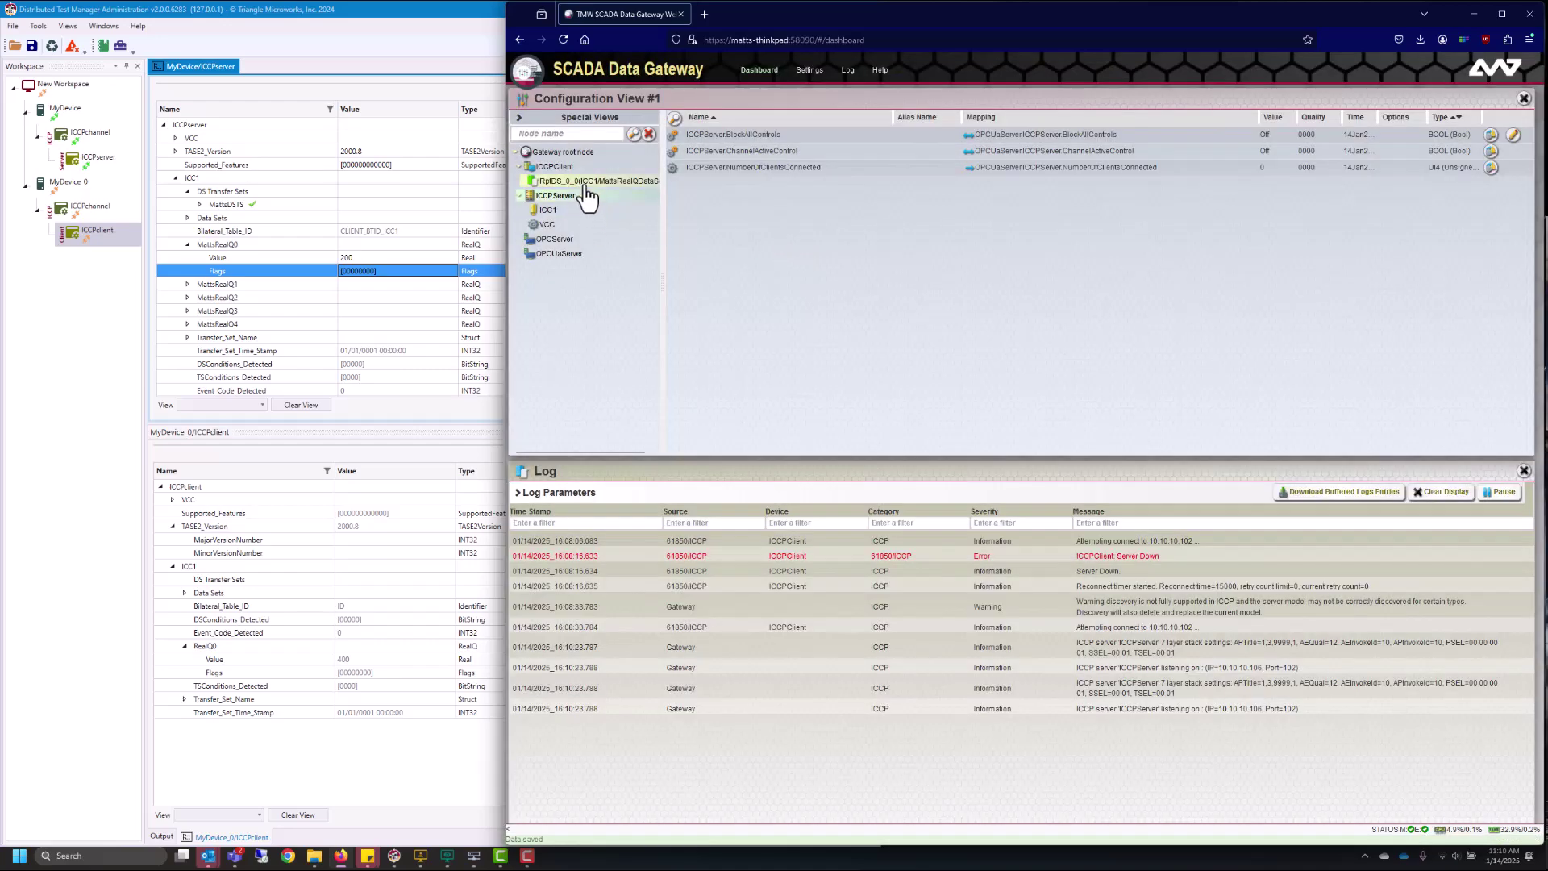
# Map MattsRealQ0 into ICCPServer's ICC1 domain with SDO name RealQ0 and data type RealQ
pyautogui.click(586, 186)
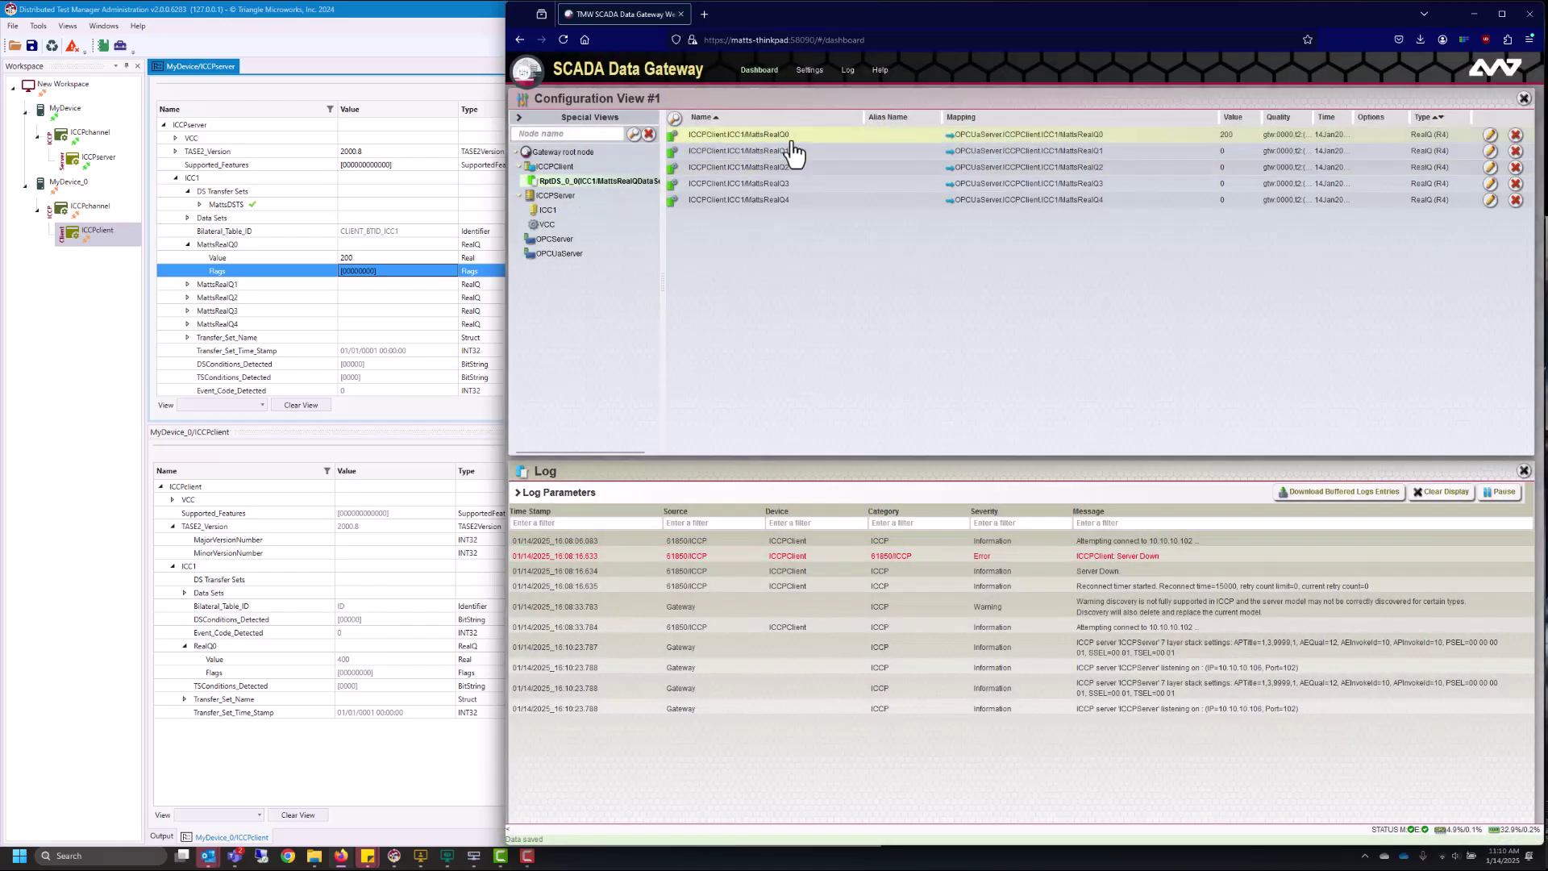
pyautogui.moveTo(692, 148); pyautogui.dragTo(558, 214)
pyautogui.click(1233, 234)
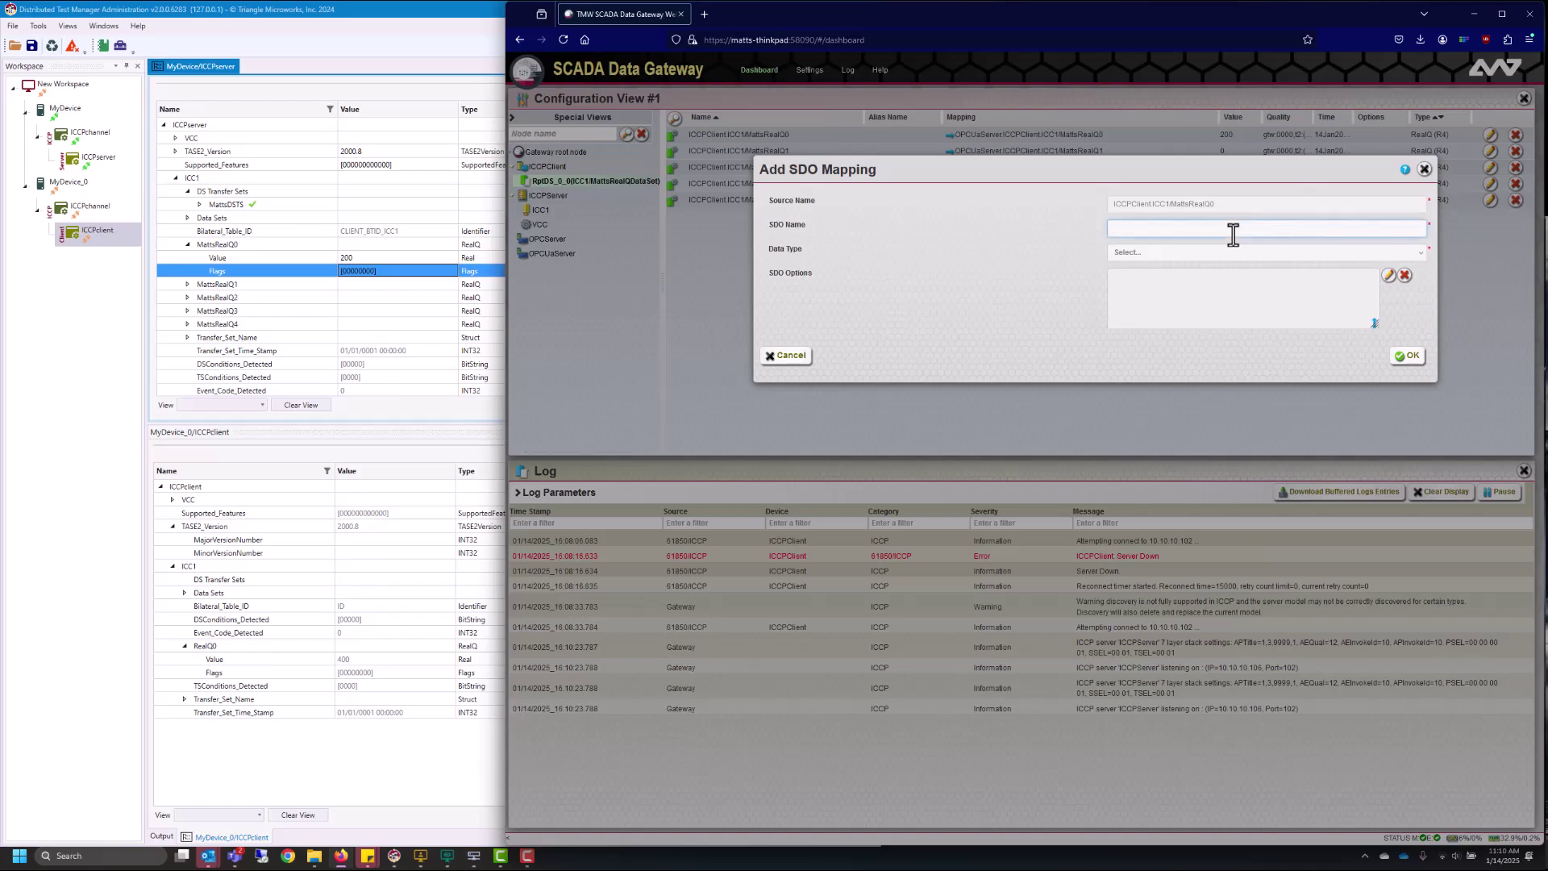
pyautogui.write('RealQ0')
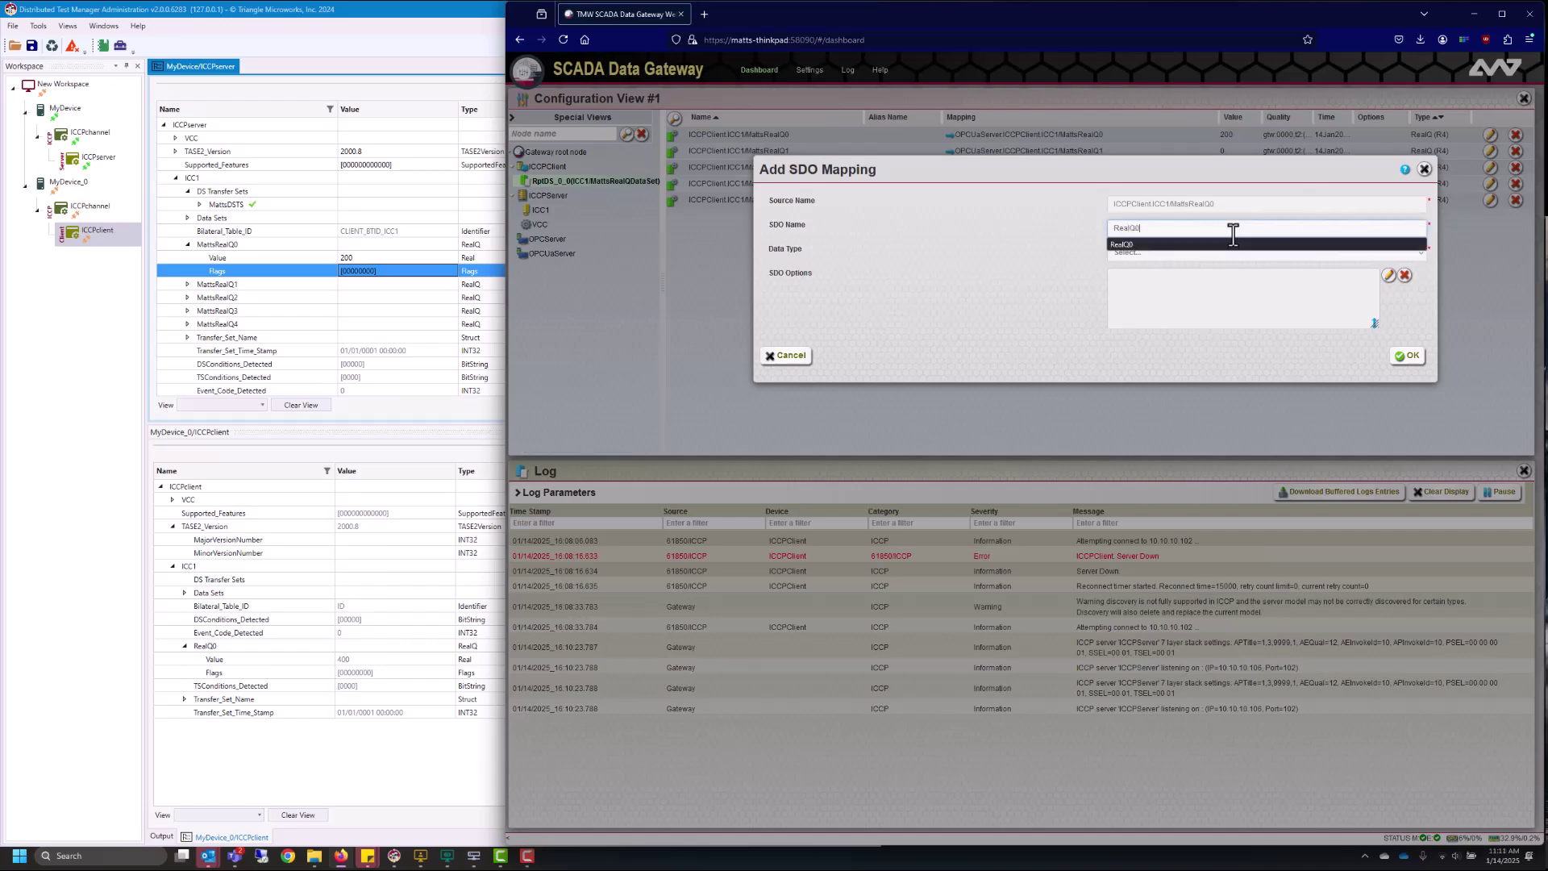
pyautogui.press('Return')
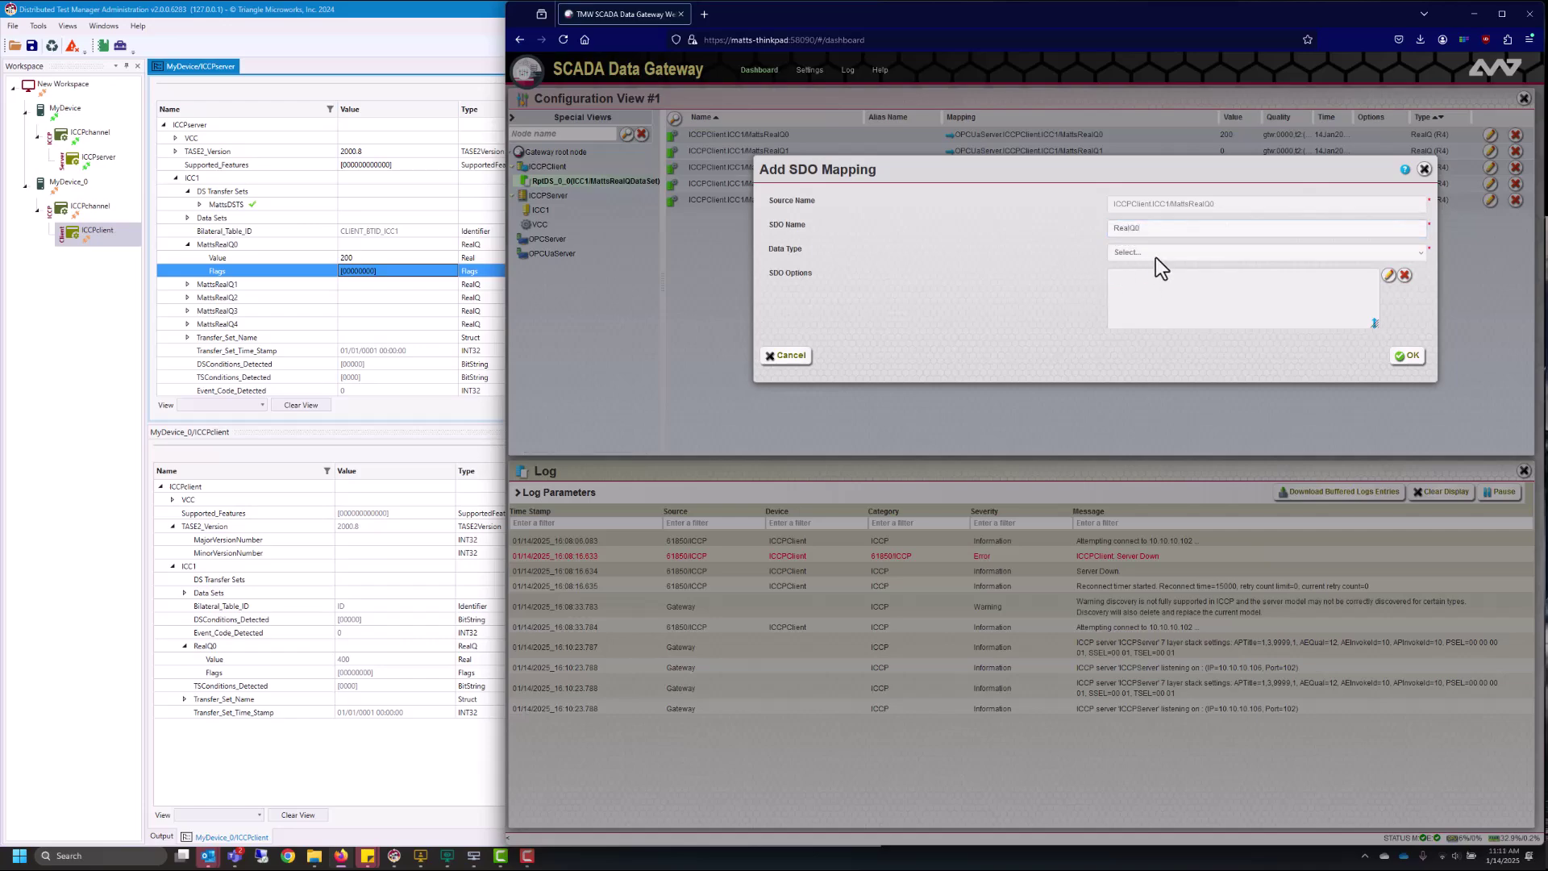
pyautogui.click(1154, 255)
pyautogui.click(1135, 409)
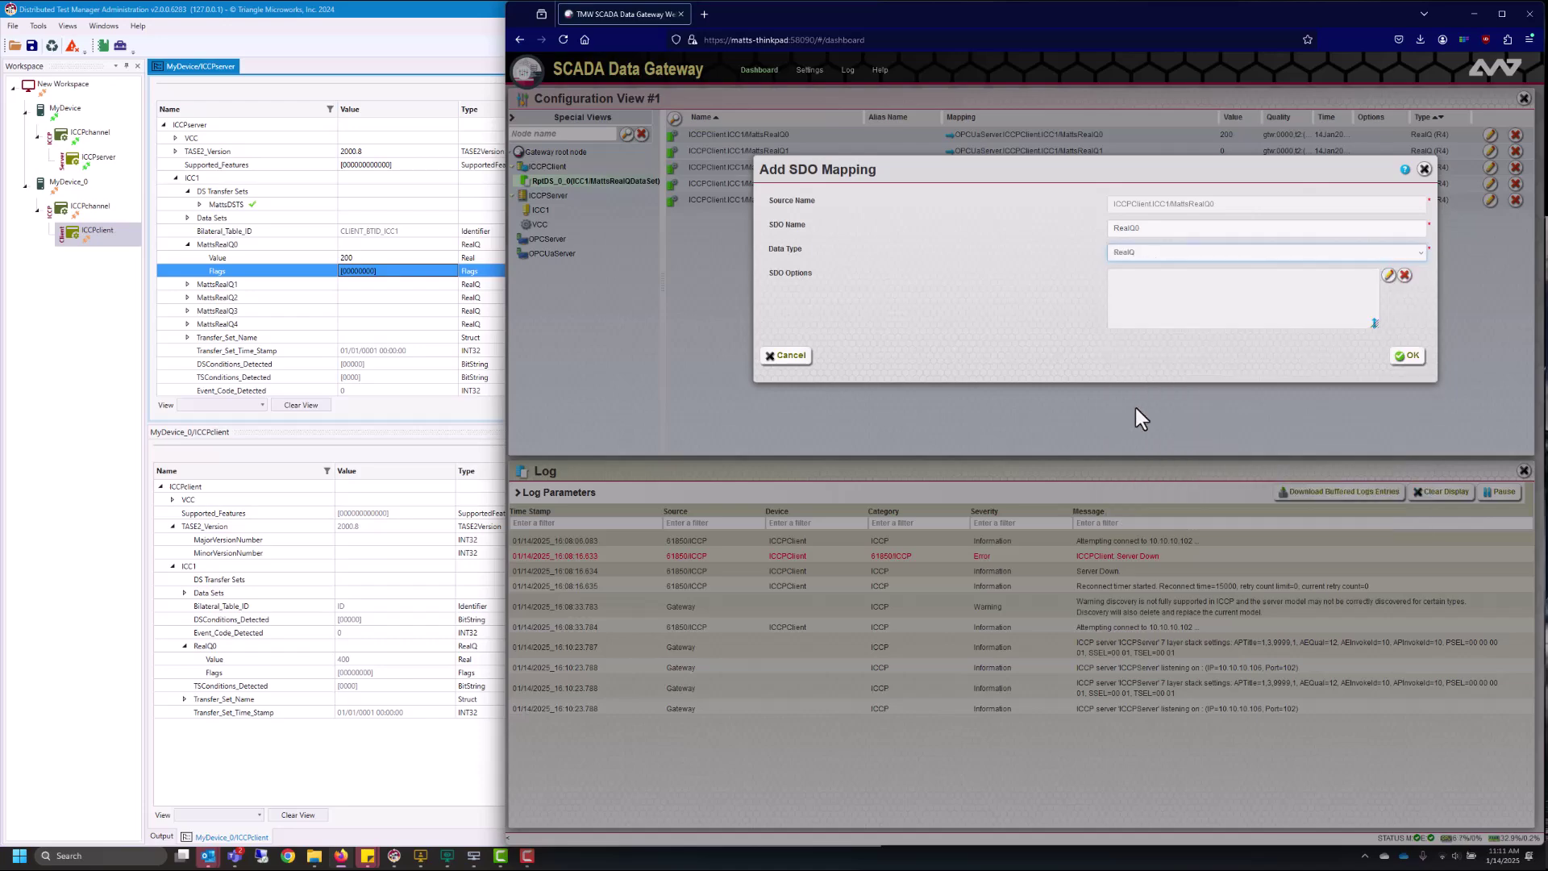
pyautogui.click(1407, 355)
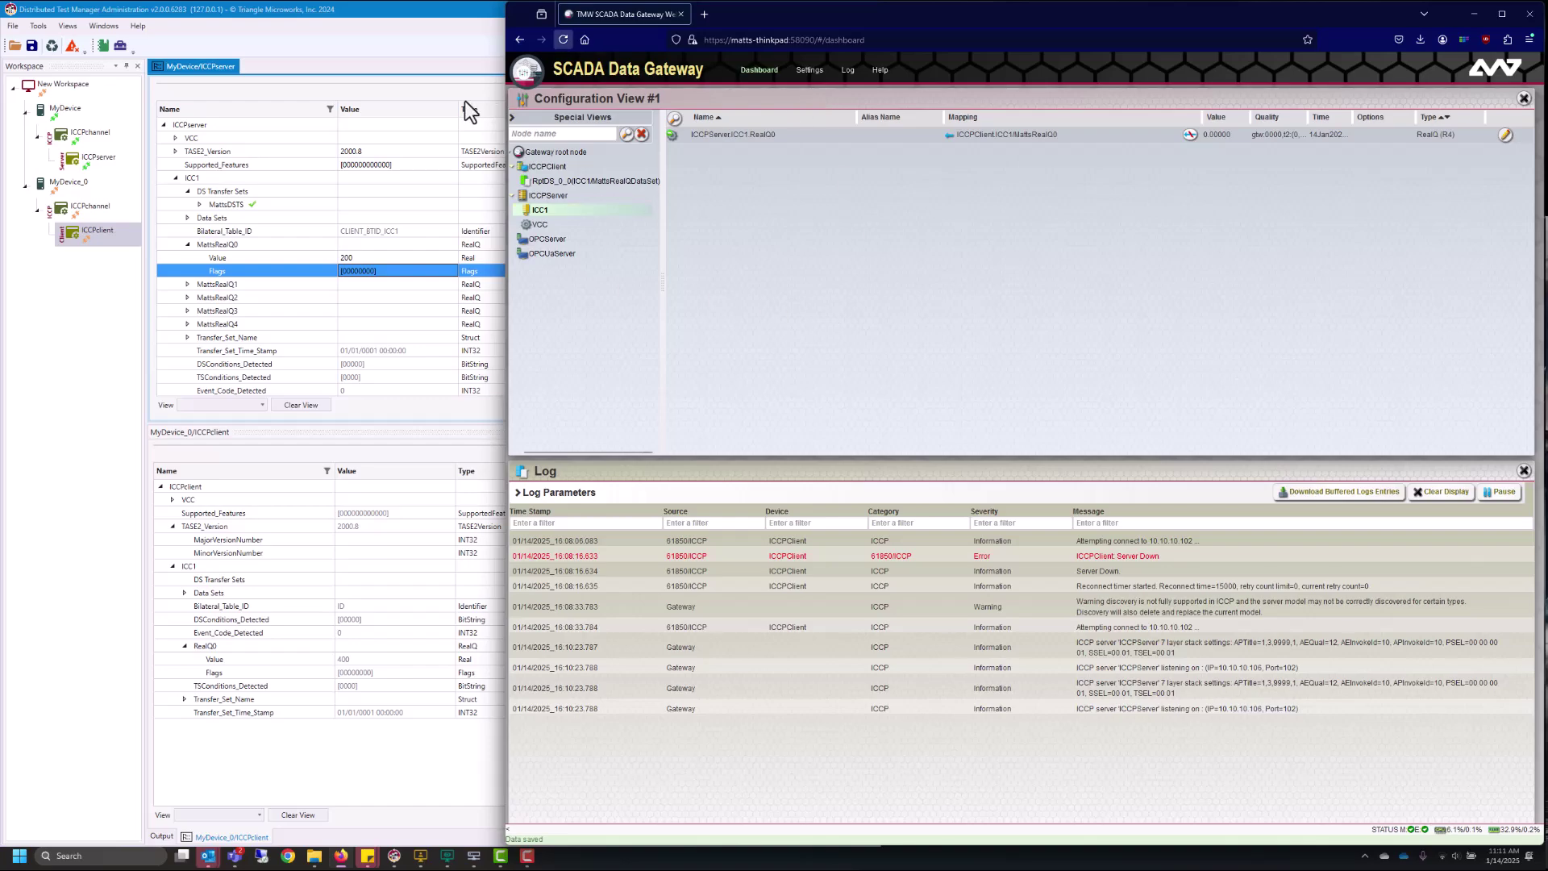
# Restart ICCPServer, then inspect the ICC1 domain points and RptDS_0_0 mappings
pyautogui.rightClick(554, 199)
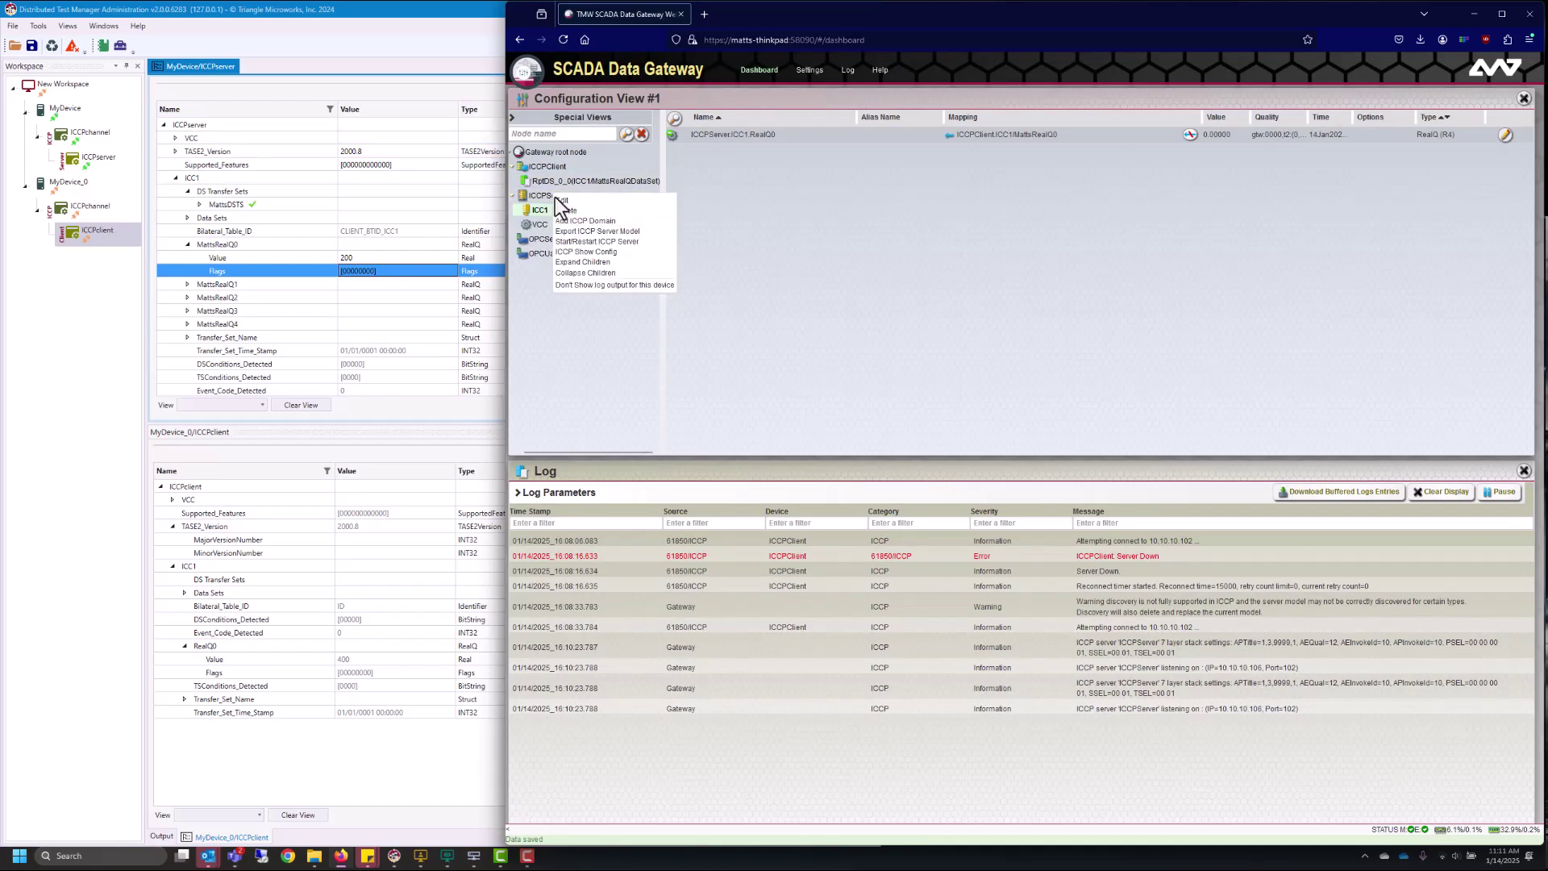
pyautogui.click(595, 241)
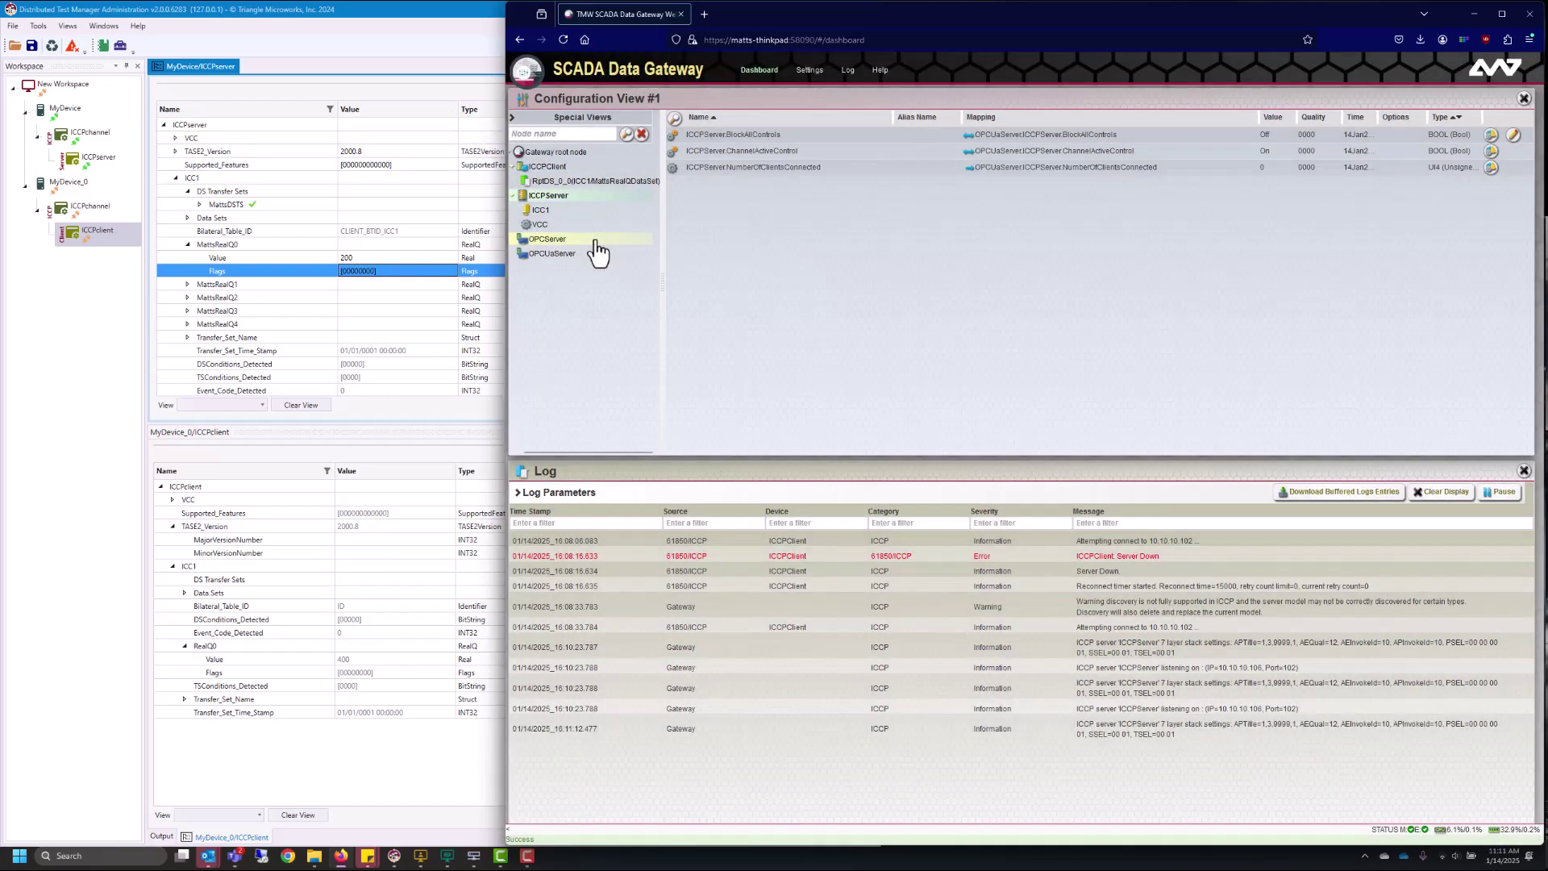
pyautogui.click(560, 212)
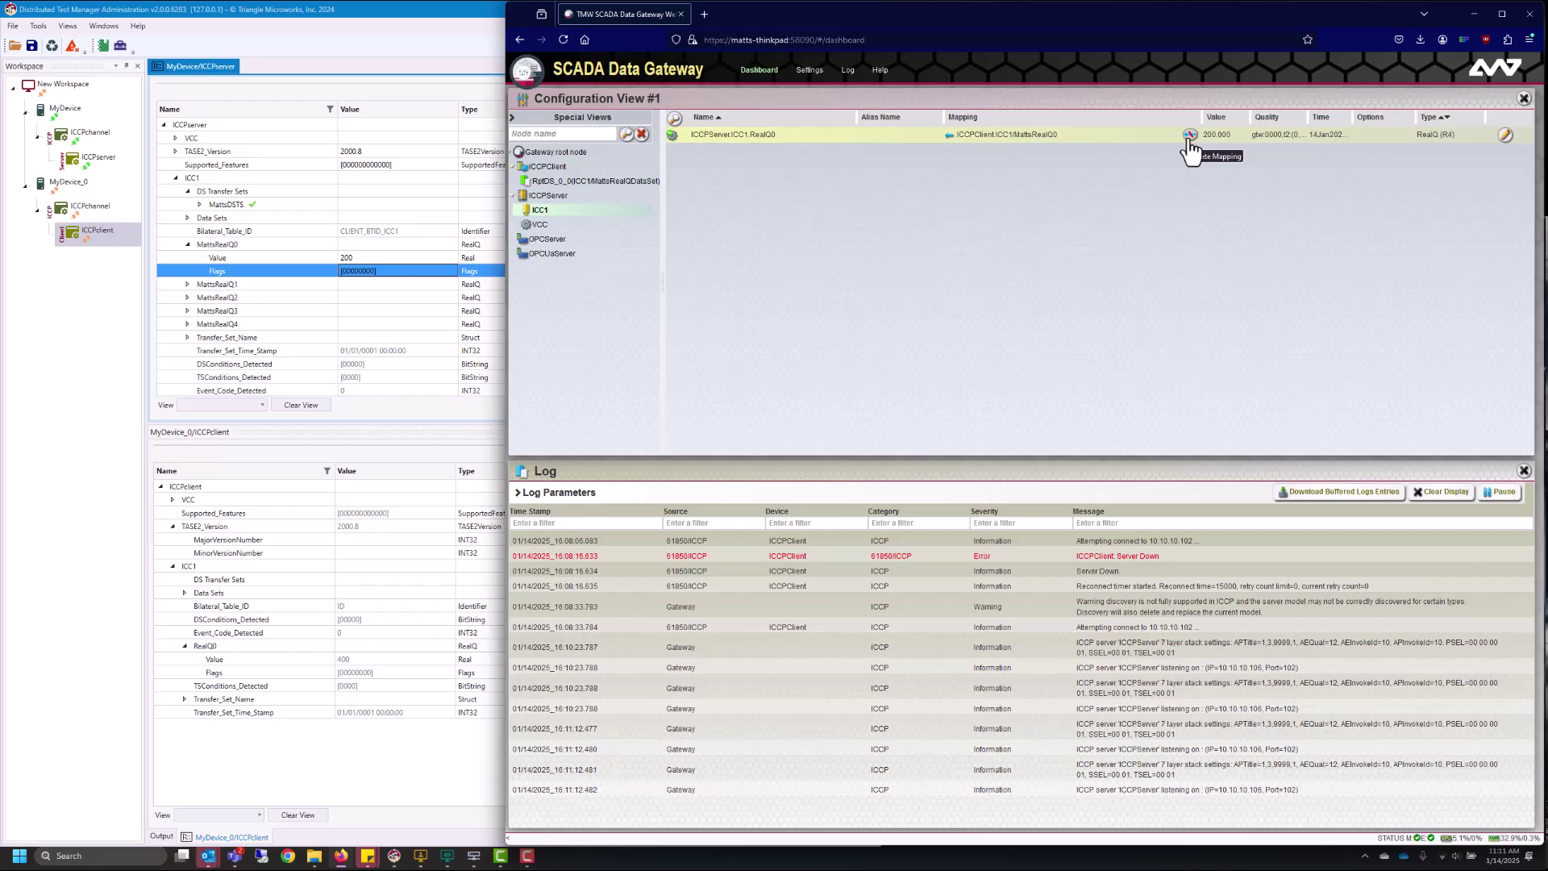
pyautogui.click(572, 186)
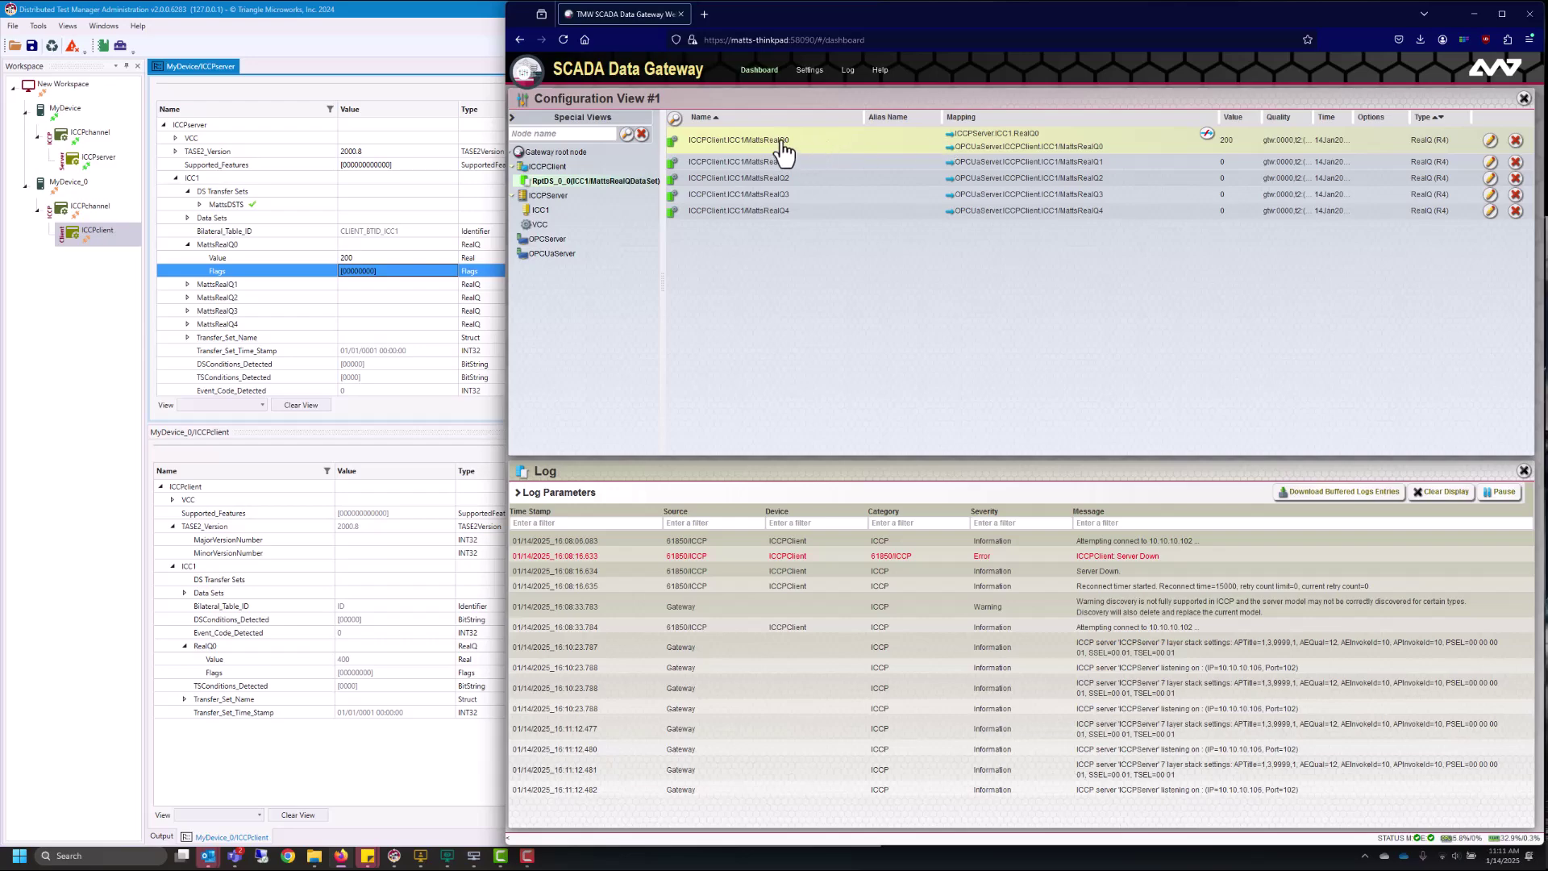
pyautogui.moveTo(917, 151)
# Connect DTM's ICCPclient to the gateway's ICCPServer so it creates DataSet ICC1\NewDataSet
pyautogui.click(70, 299)
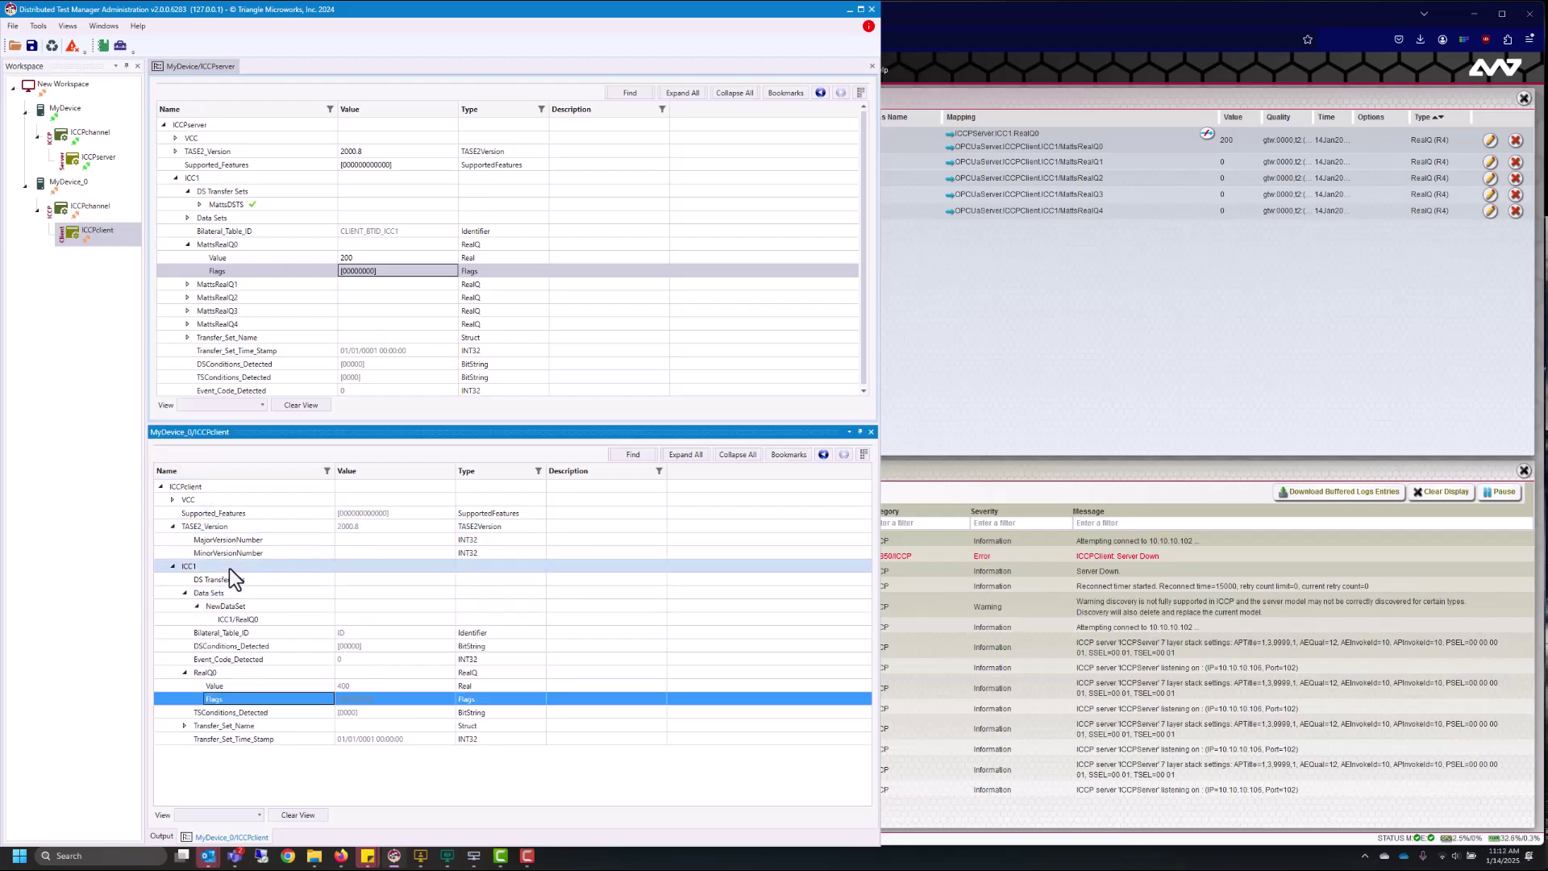
pyautogui.rightClick(100, 234)
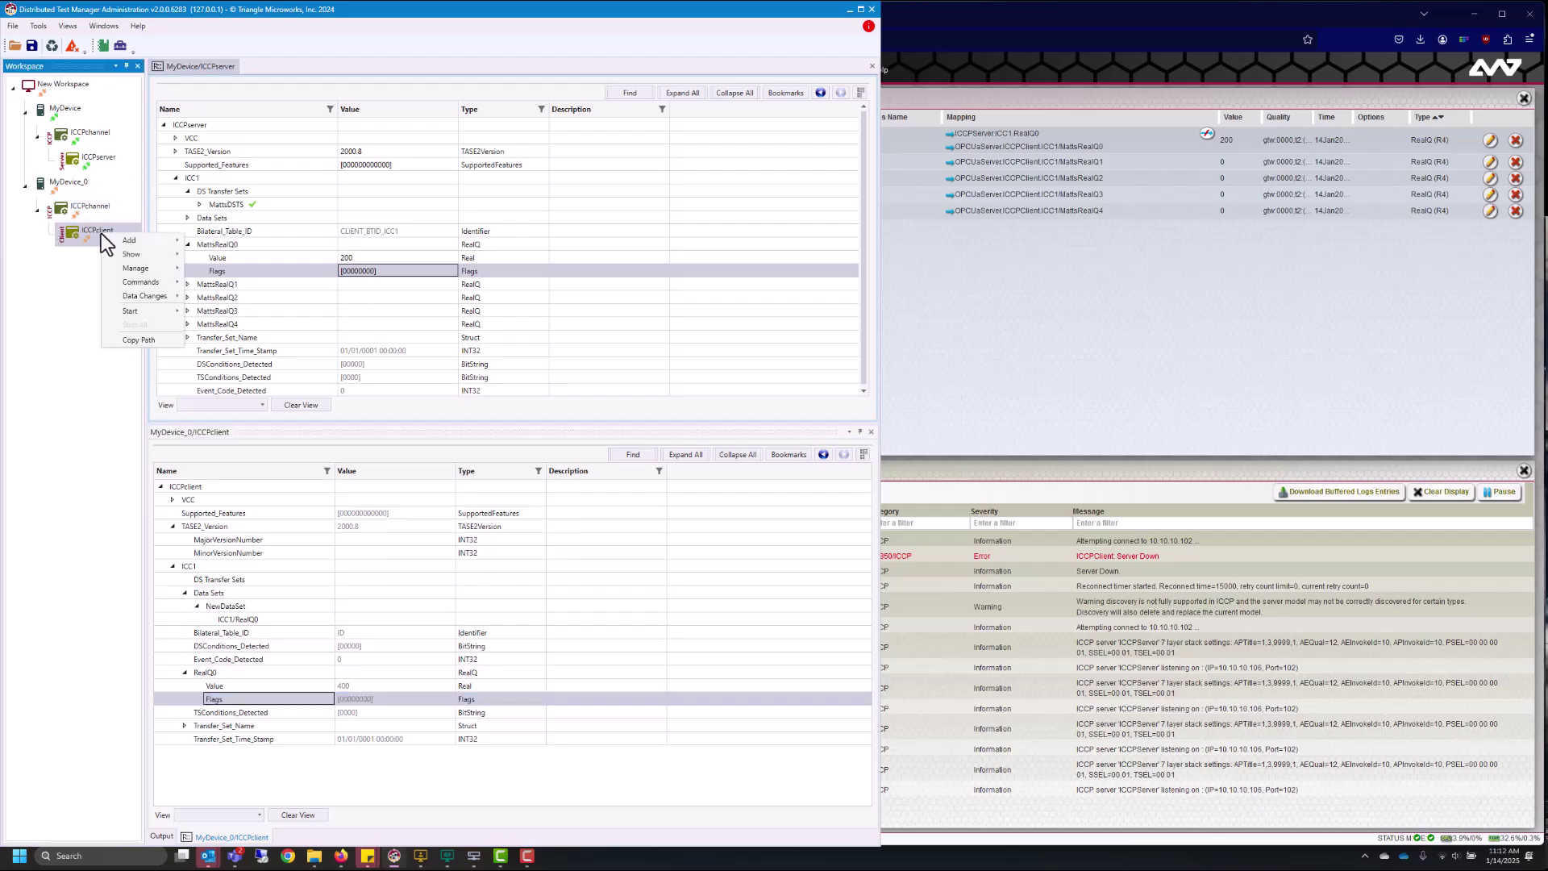
pyautogui.moveTo(145, 271)
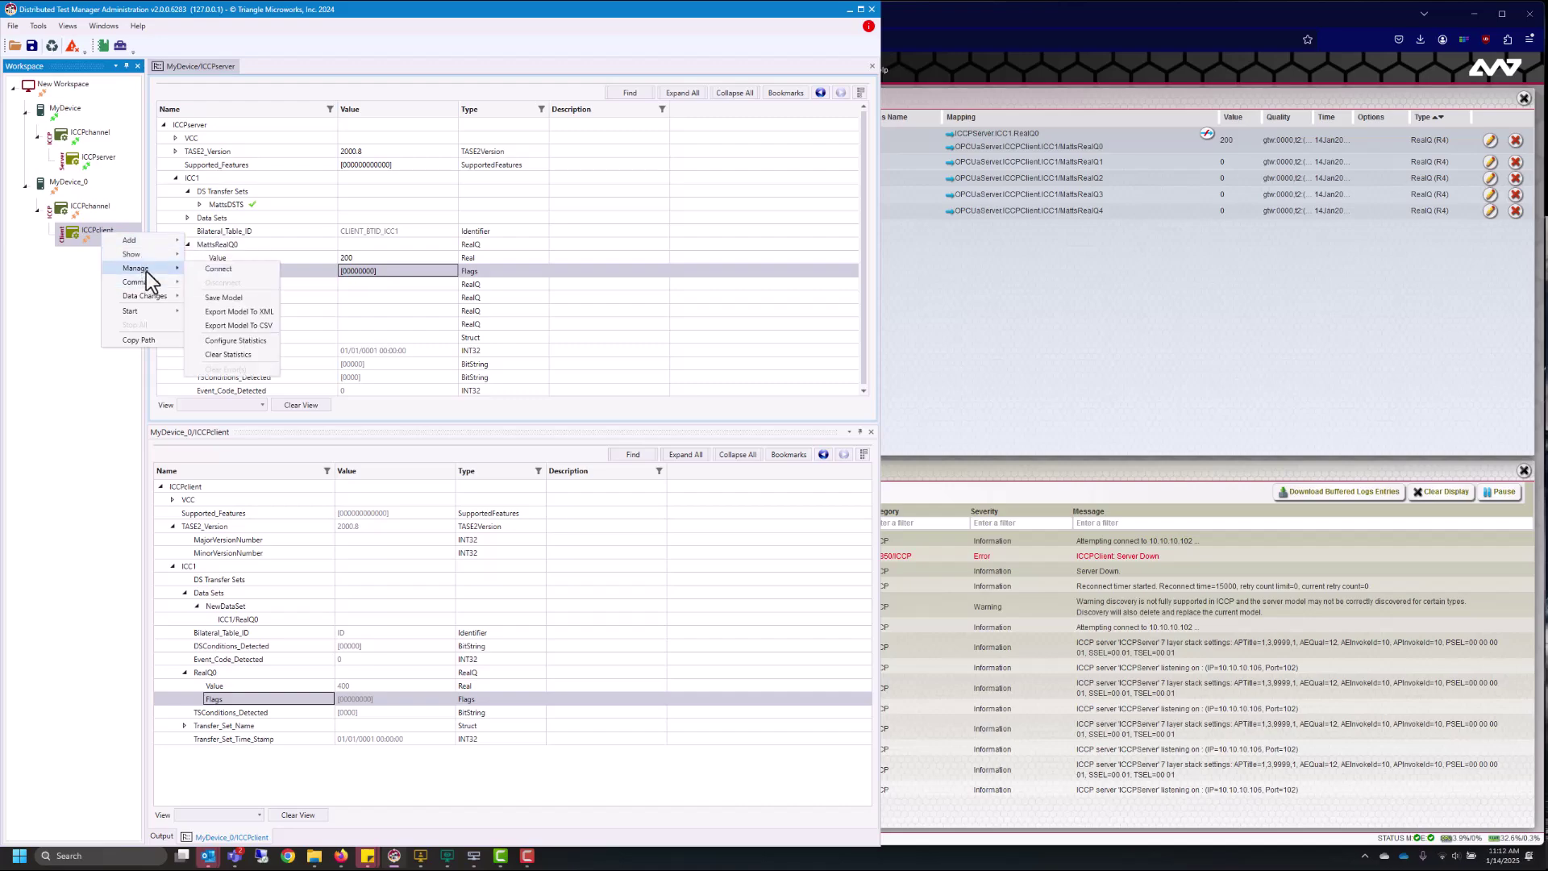
pyautogui.click(231, 273)
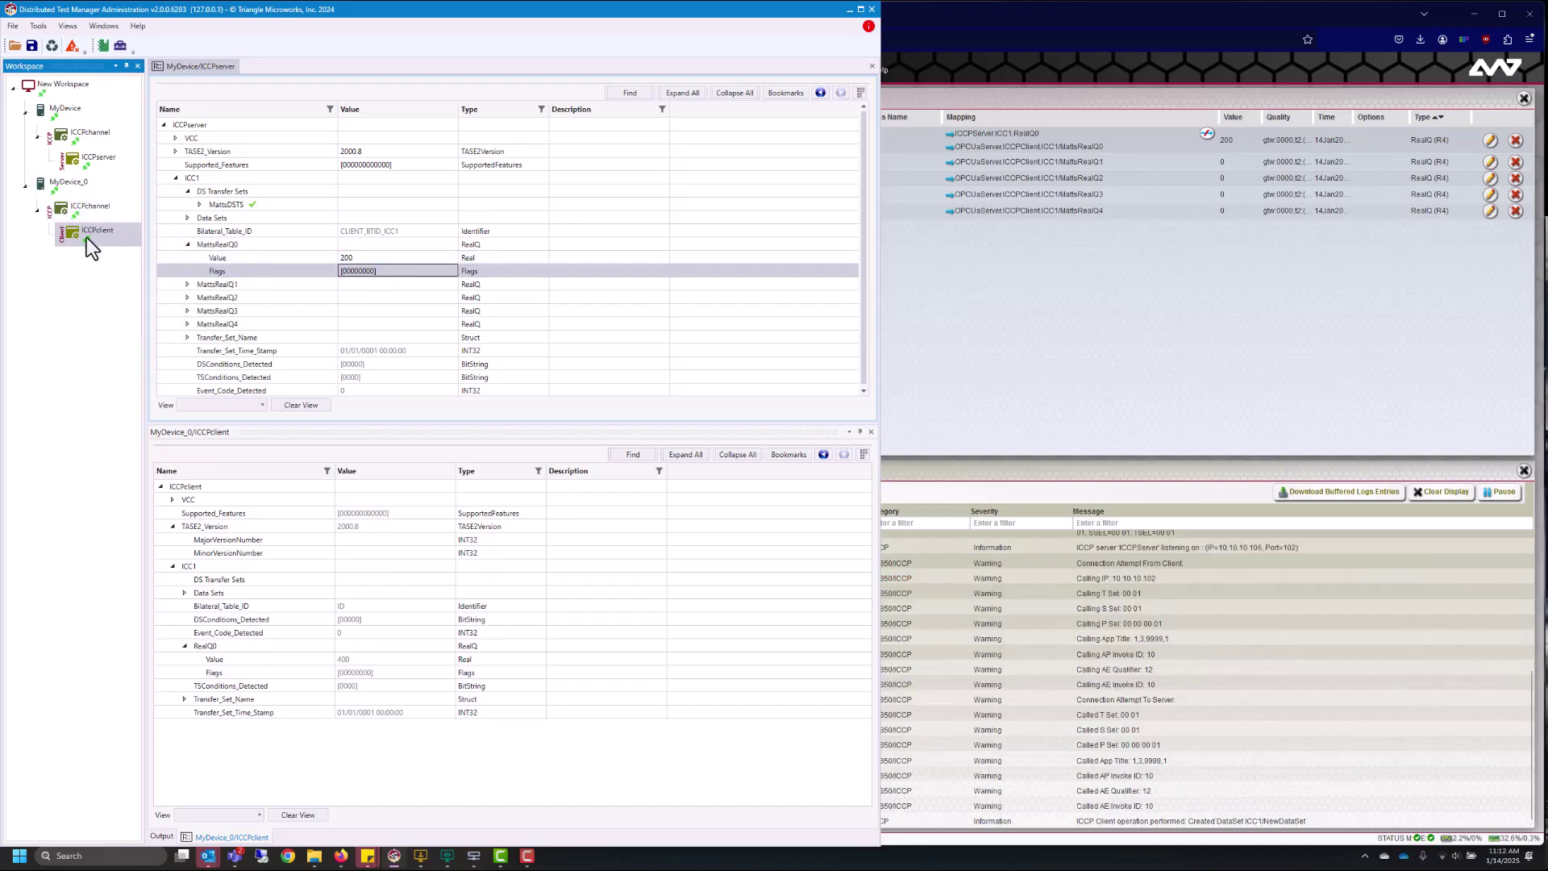
# Add the next available DS transfer set, sdgDSTset4, on the client's ICC1\NewDataSet data set
pyautogui.click(184, 593)
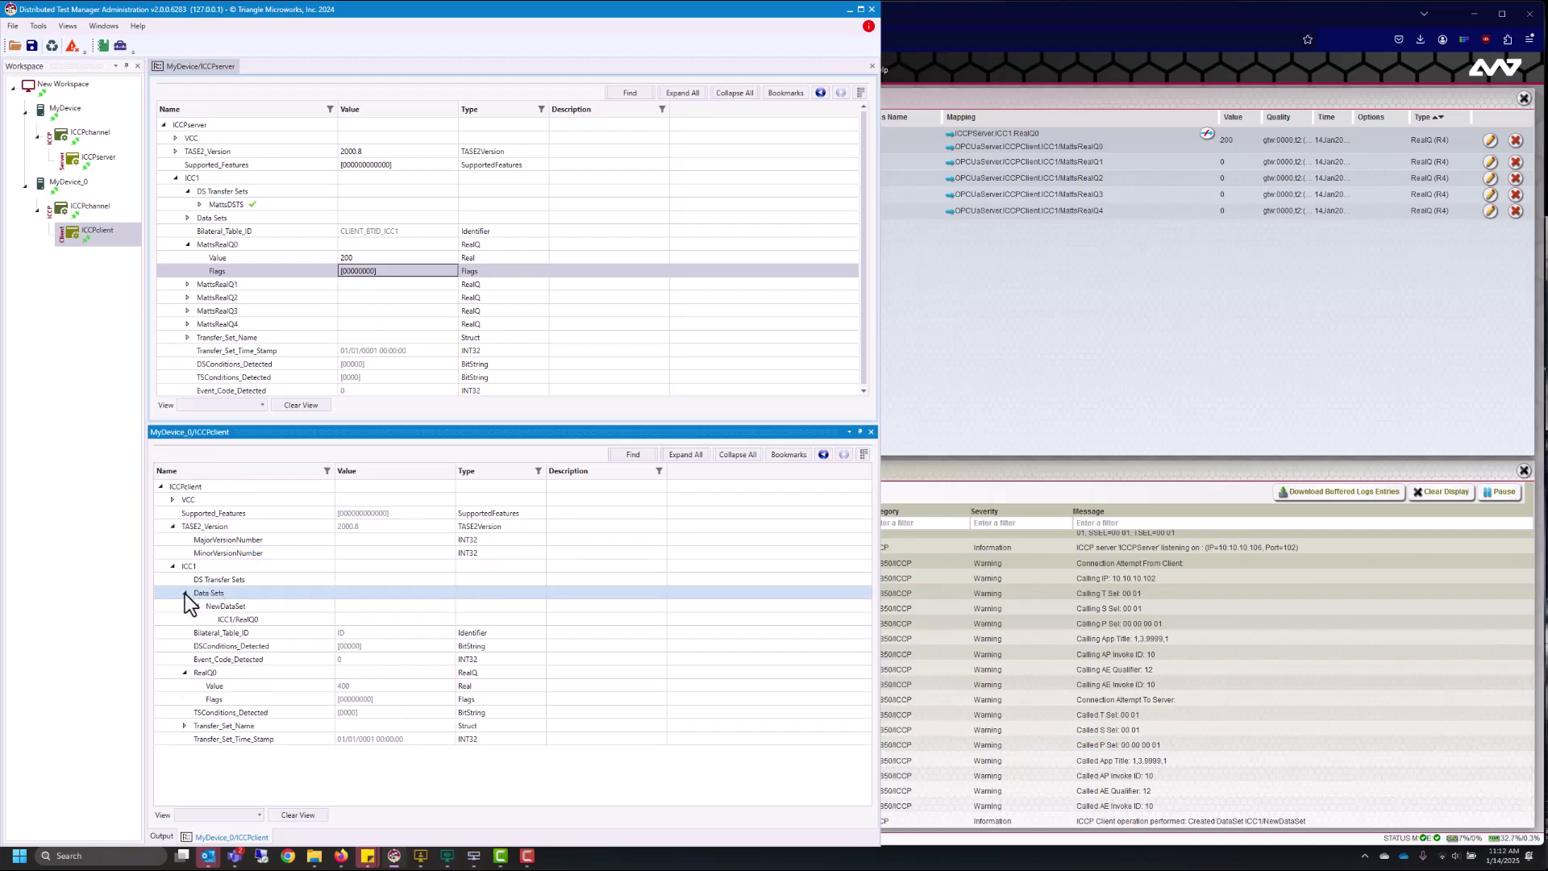
pyautogui.rightClick(232, 584)
pyautogui.click(263, 589)
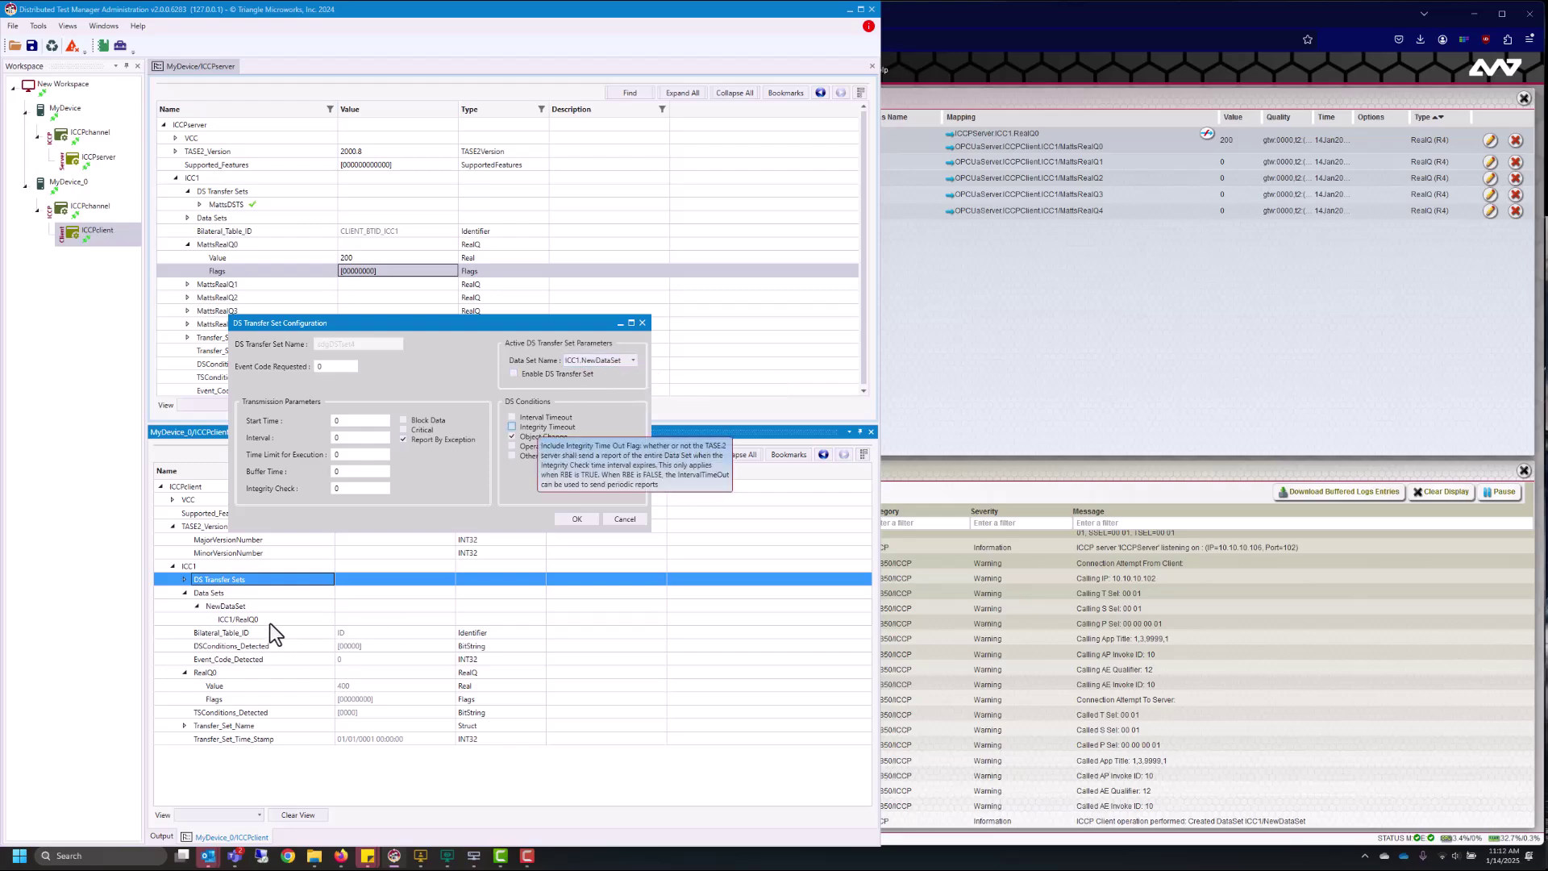
pyautogui.click(588, 523)
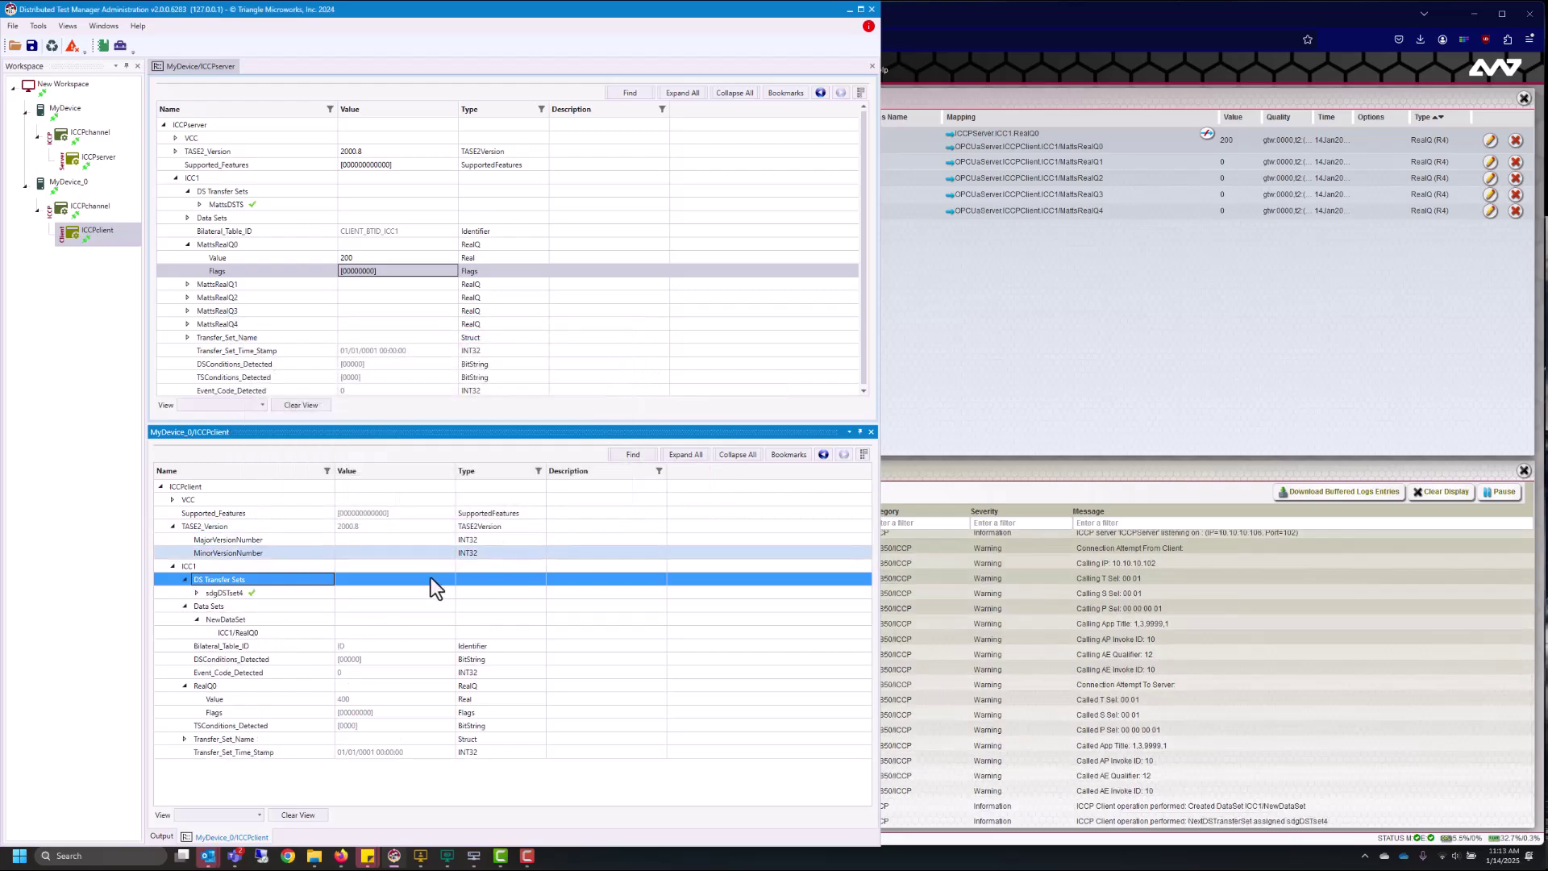
pyautogui.rightClick(257, 597)
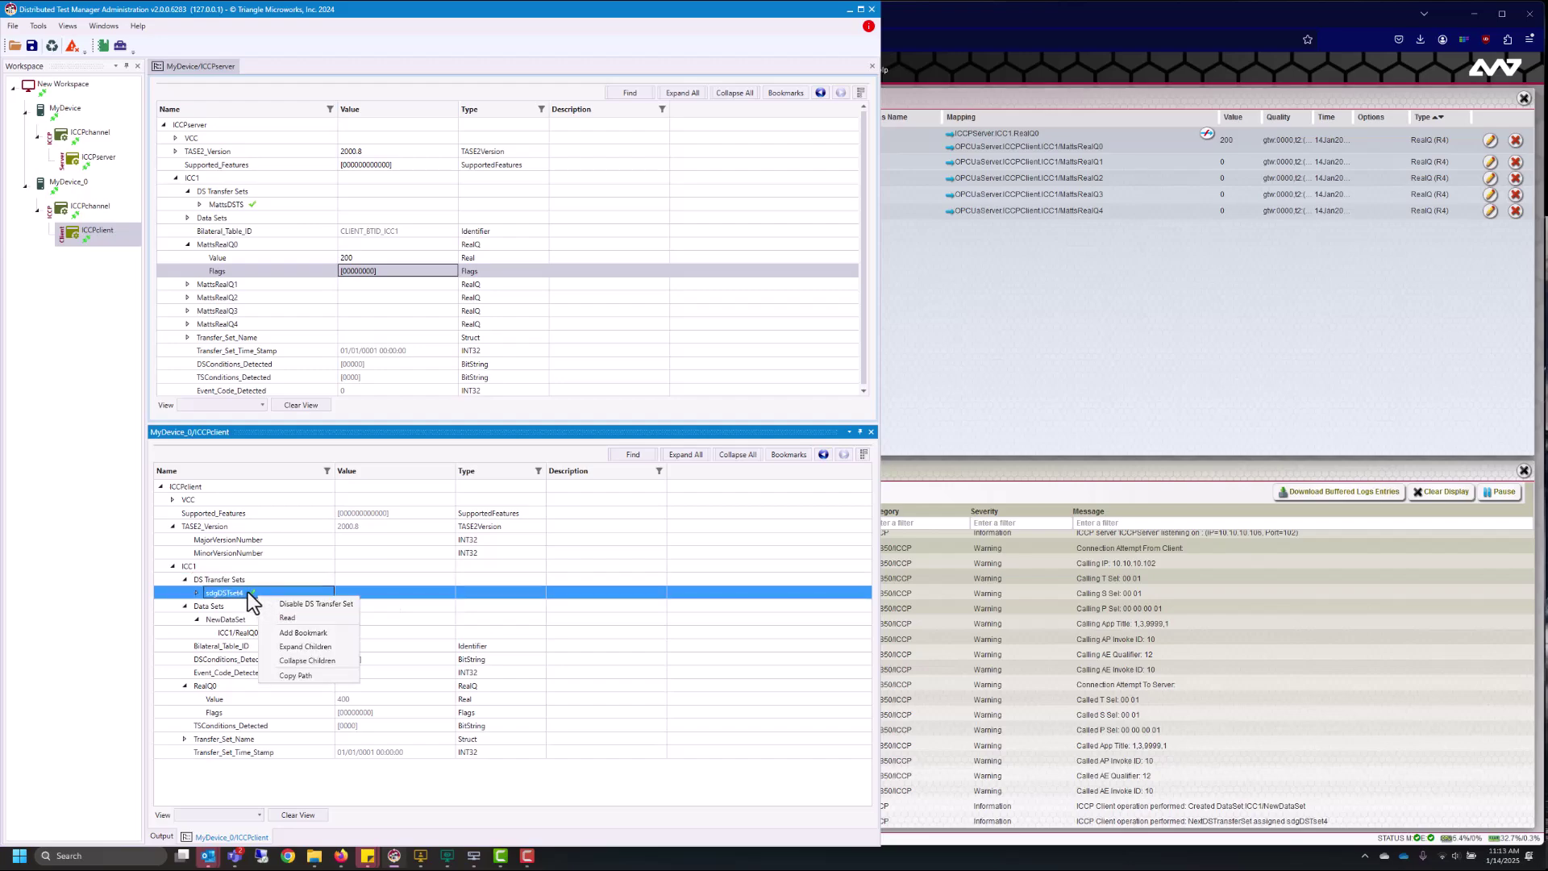
# Change the server's MattsRealQ0 value from 200 to 600 and confirm the gateway's RealQ0 shows 600.000
pyautogui.press('Escape')
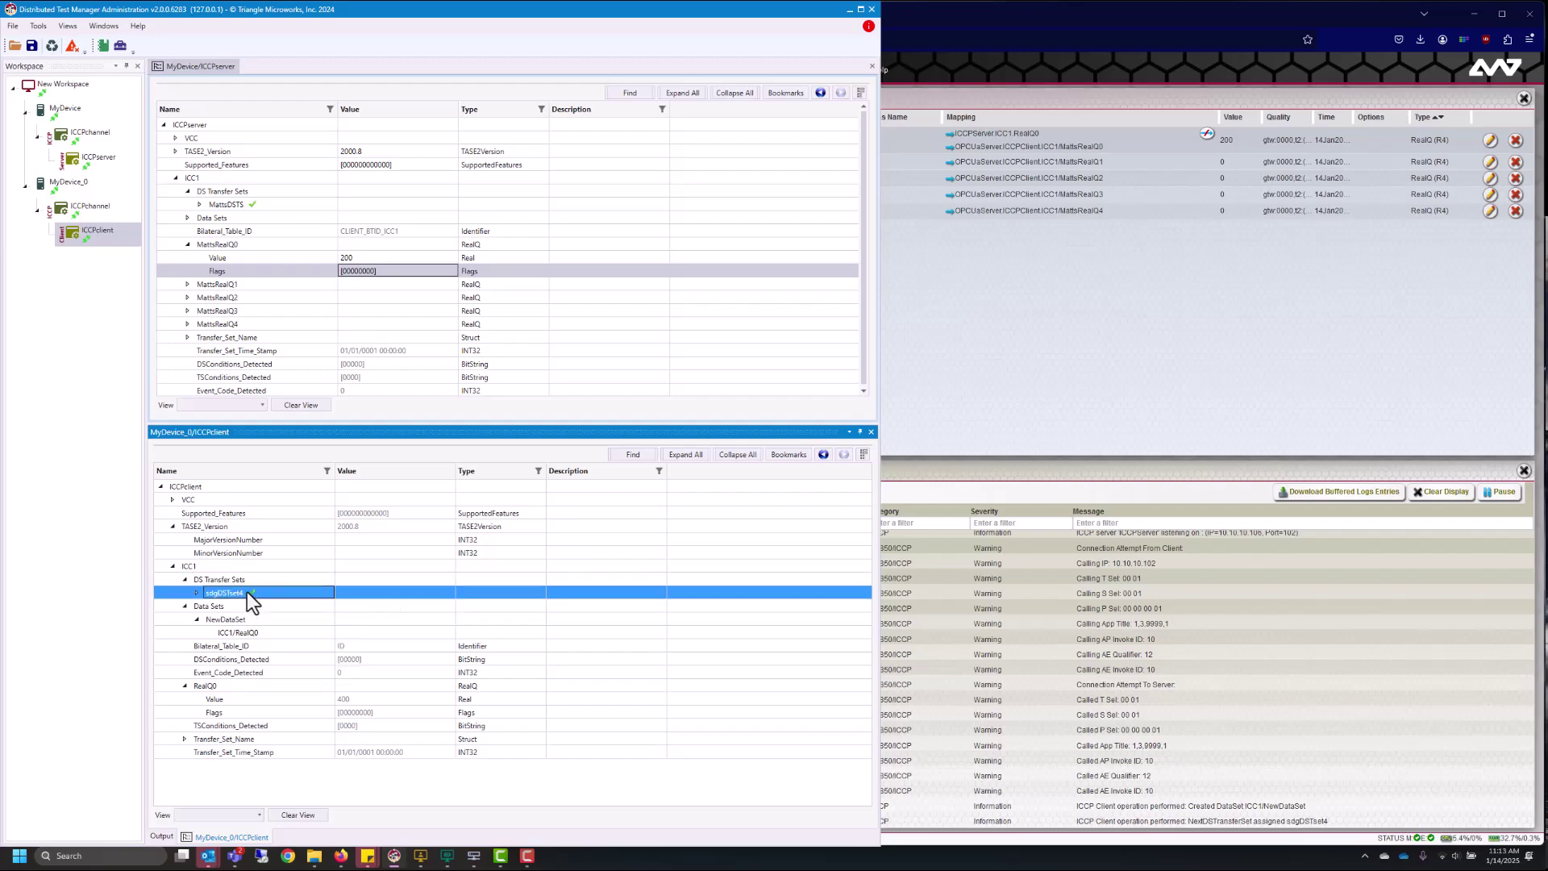
pyautogui.click(364, 259)
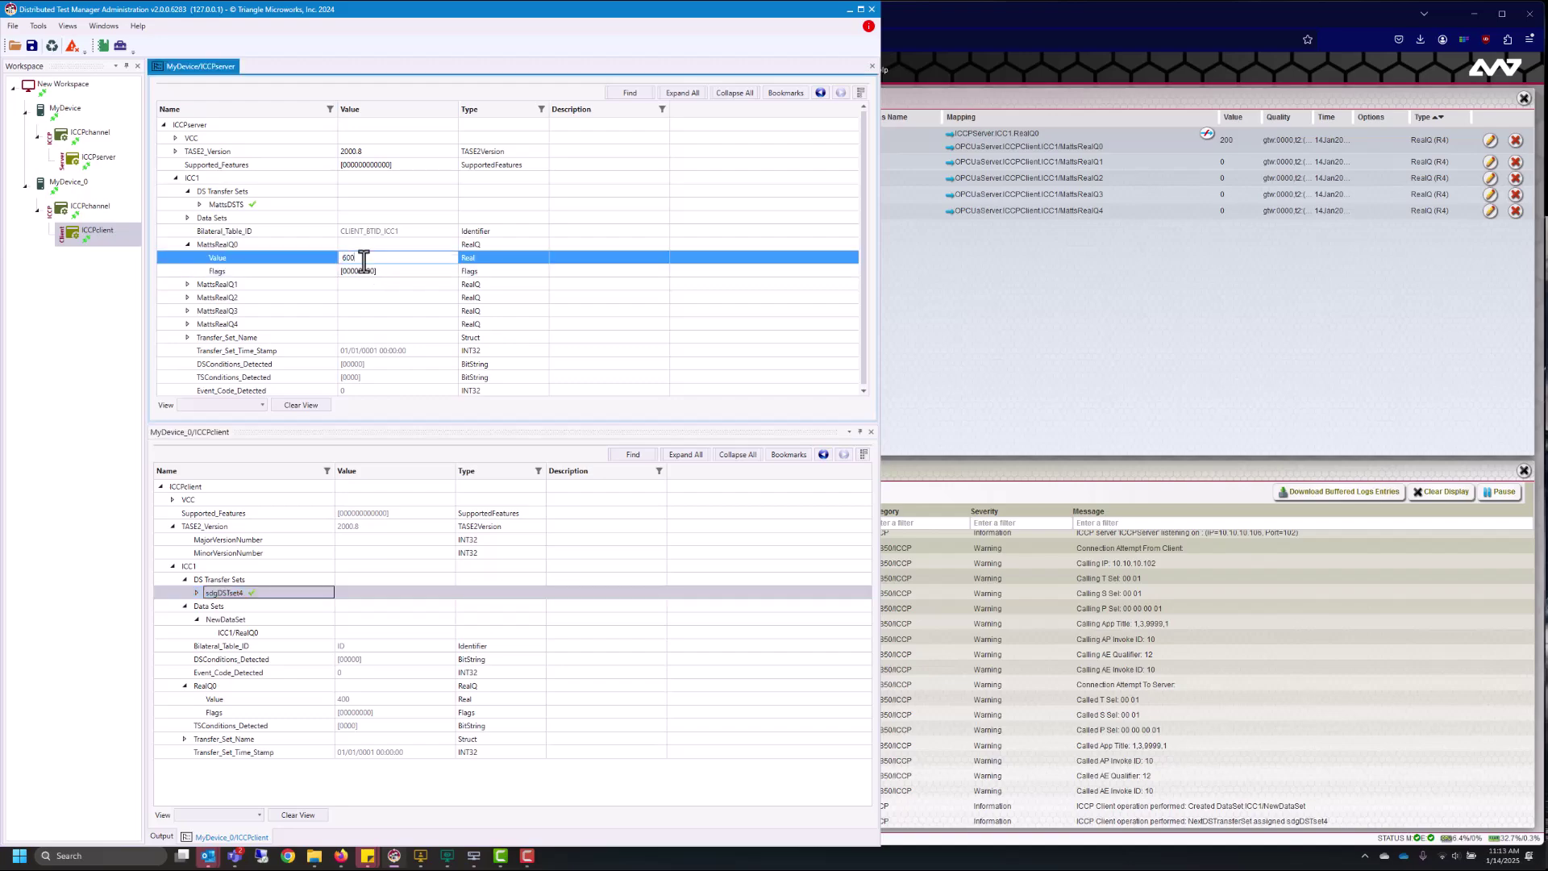
pyautogui.click(366, 296)
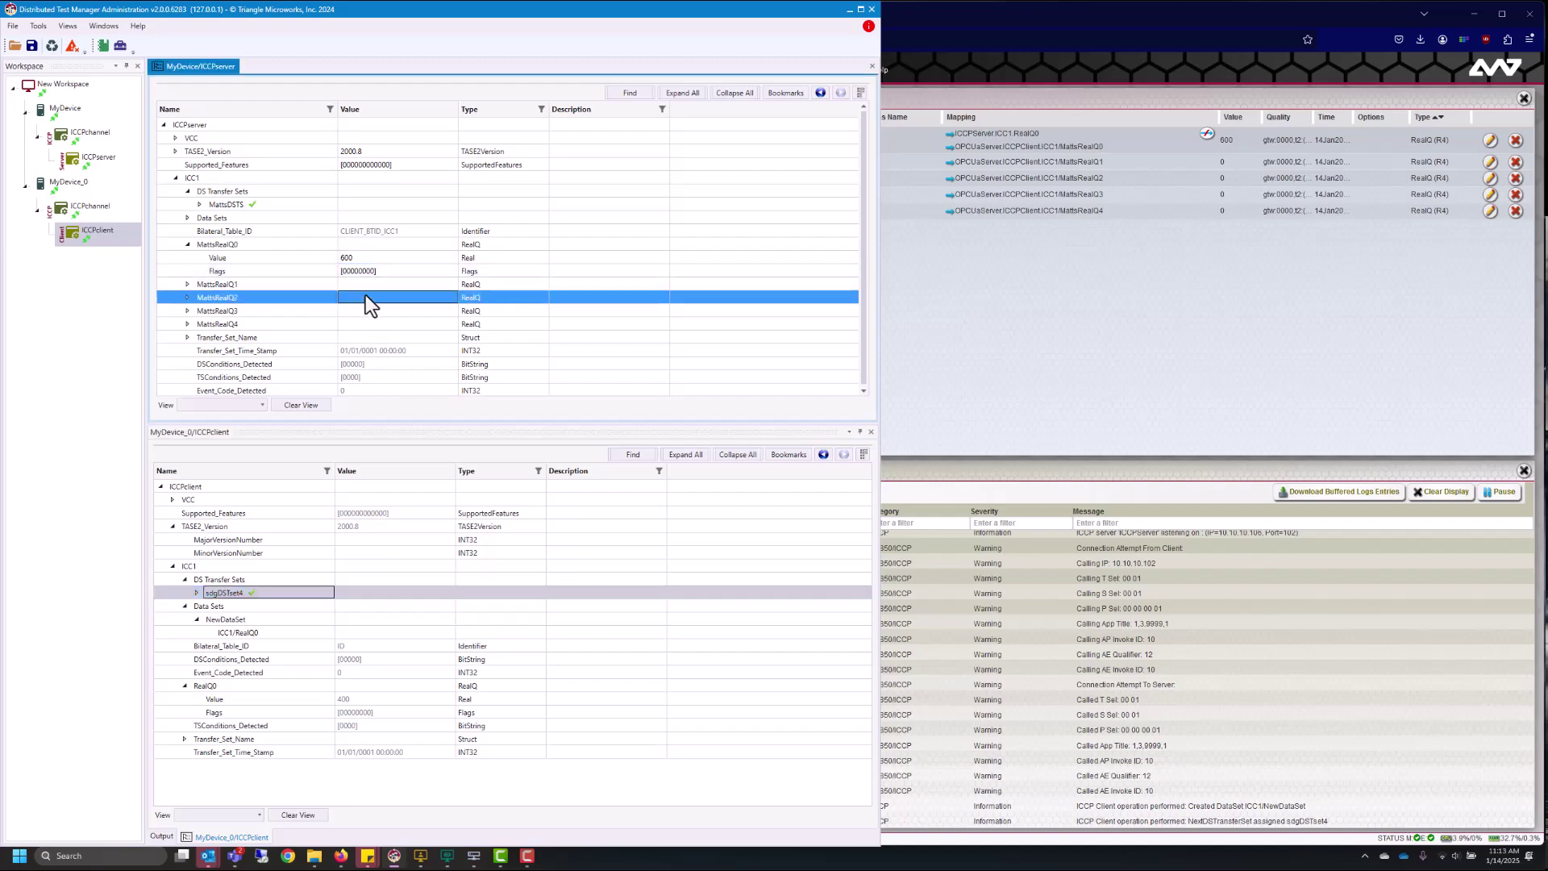
pyautogui.click(1086, 242)
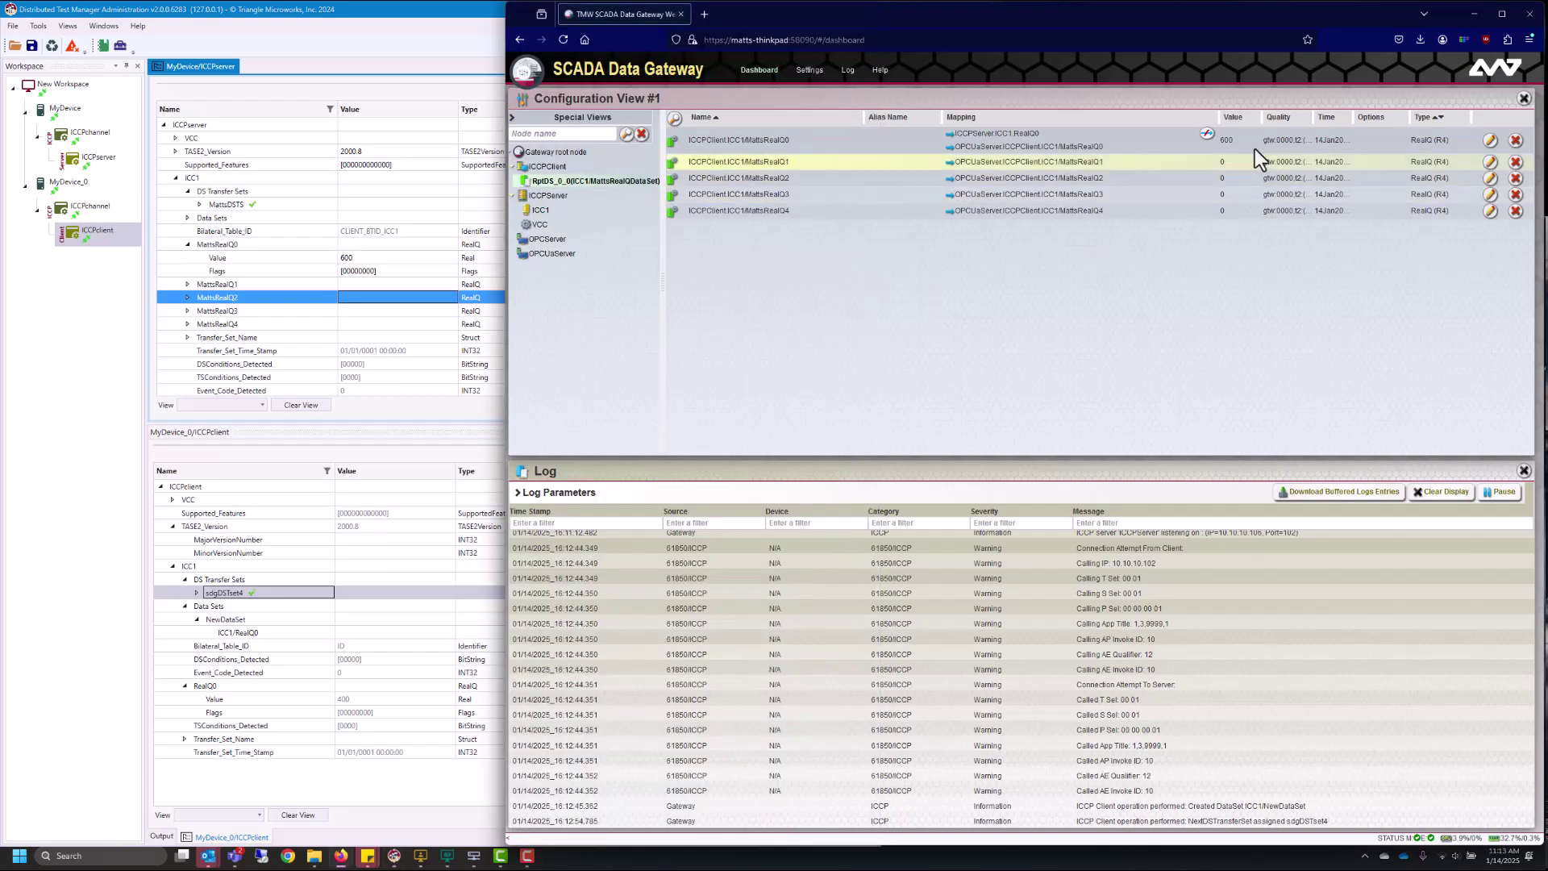
pyautogui.click(542, 211)
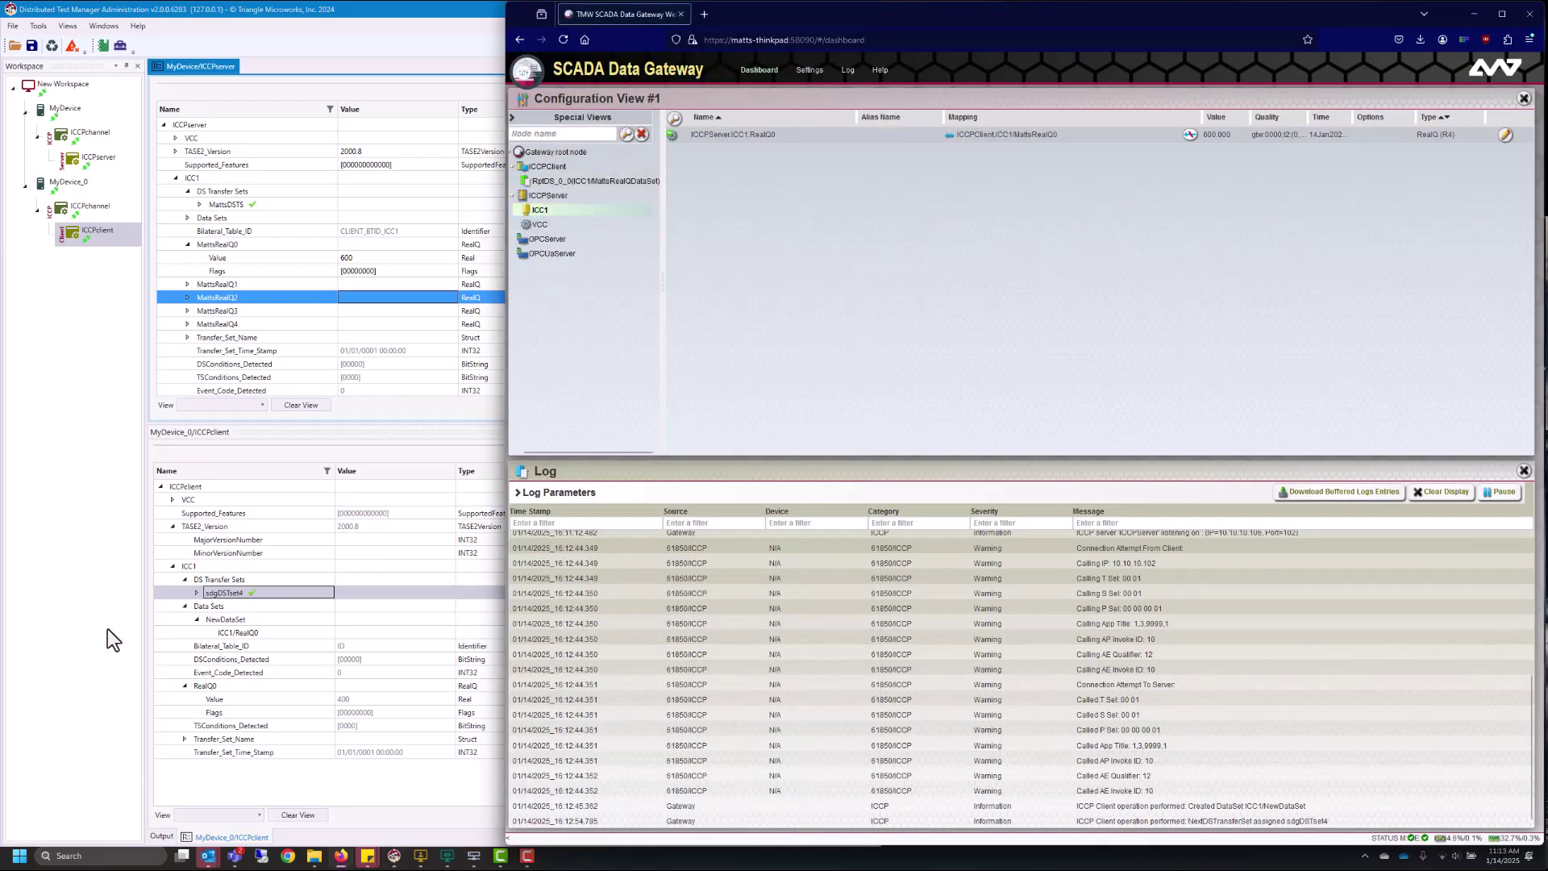
# Read the ICCP client's RealQ0 value from the server so it picks up 600
pyautogui.click(108, 629)
pyautogui.rightClick(252, 700)
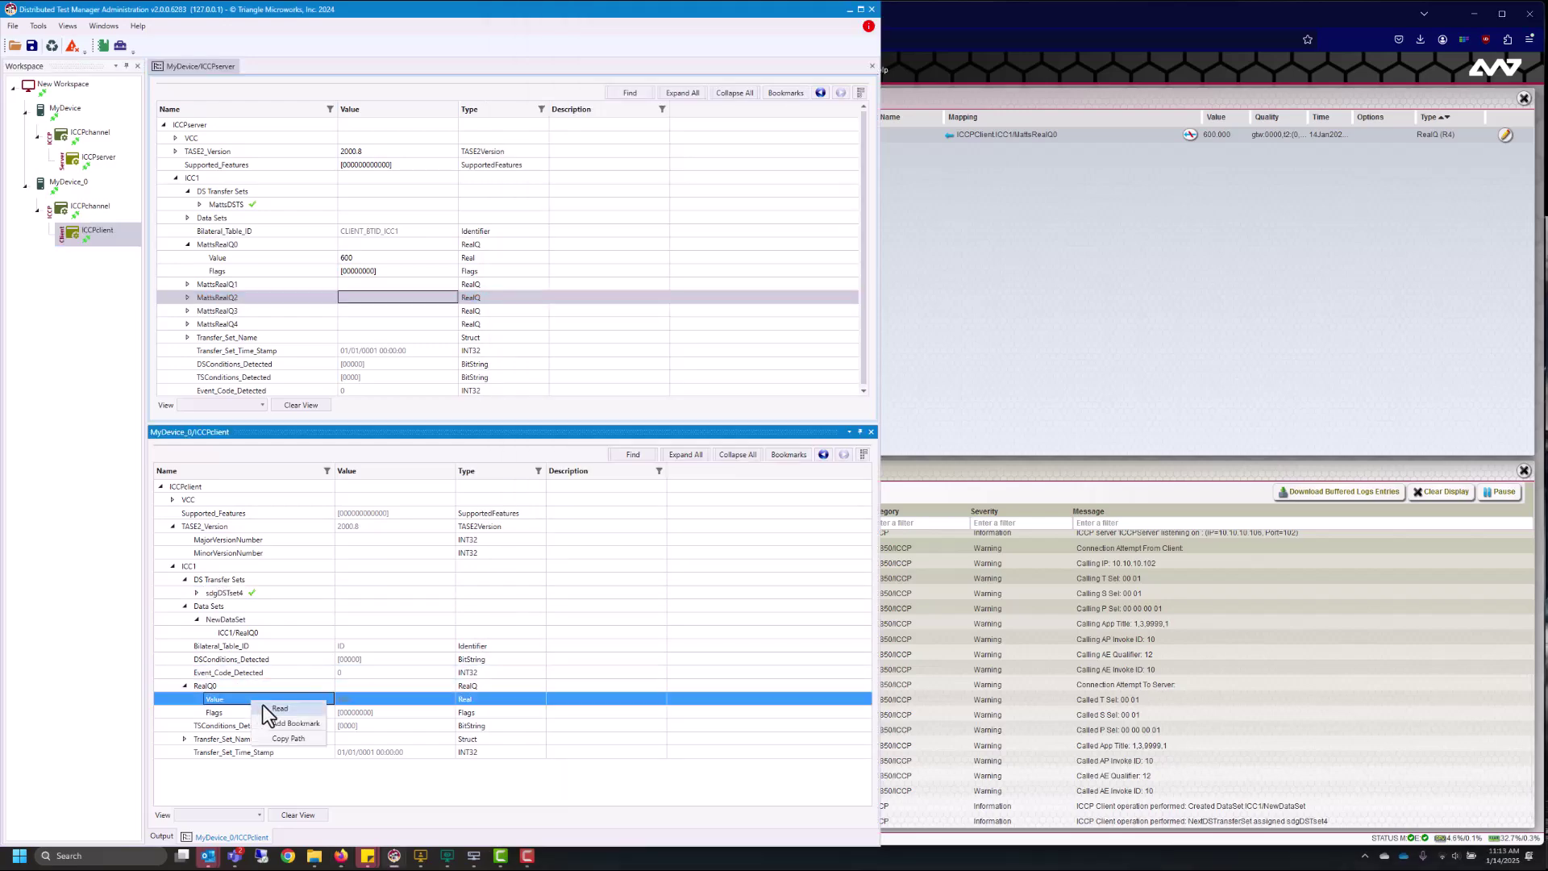
pyautogui.click(277, 708)
pyautogui.click(356, 713)
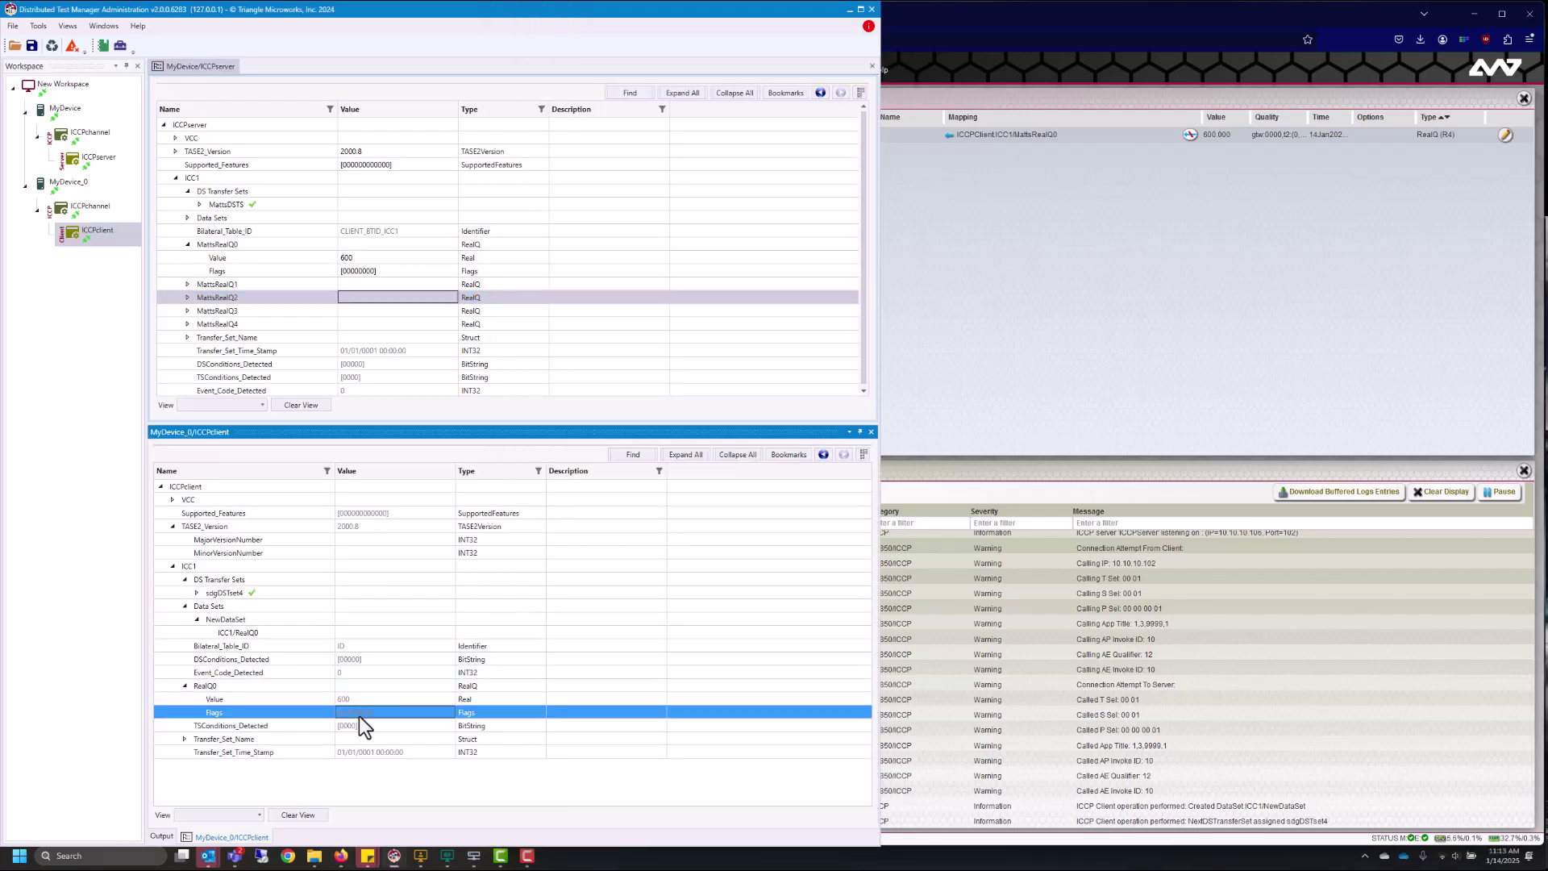